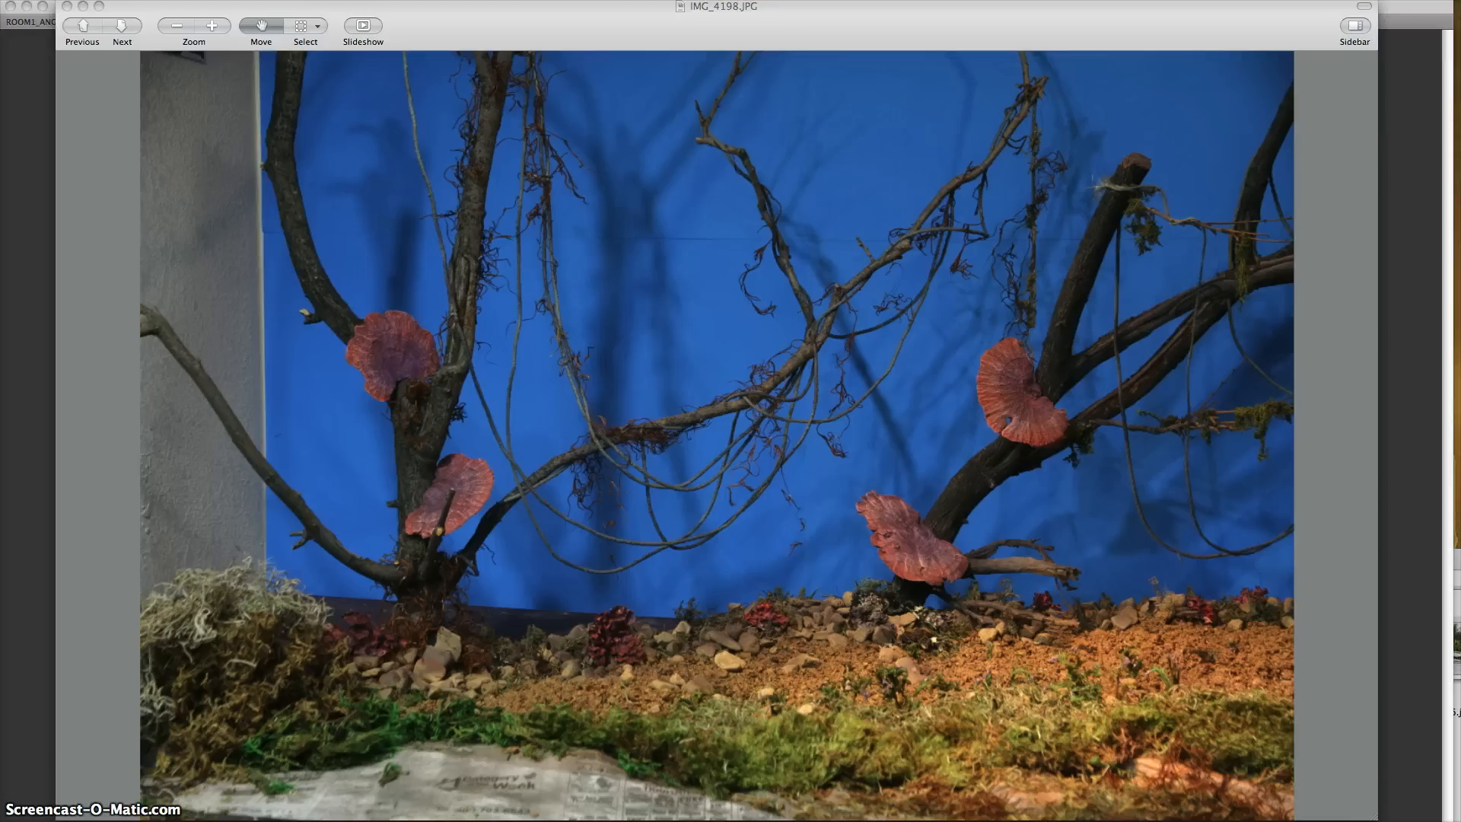
# Step: Switch to the ROOM1_ANGLE1 v2.psd composite in Photoshop and display the hidden tool and layer panels
pyautogui.press('super+Tab')
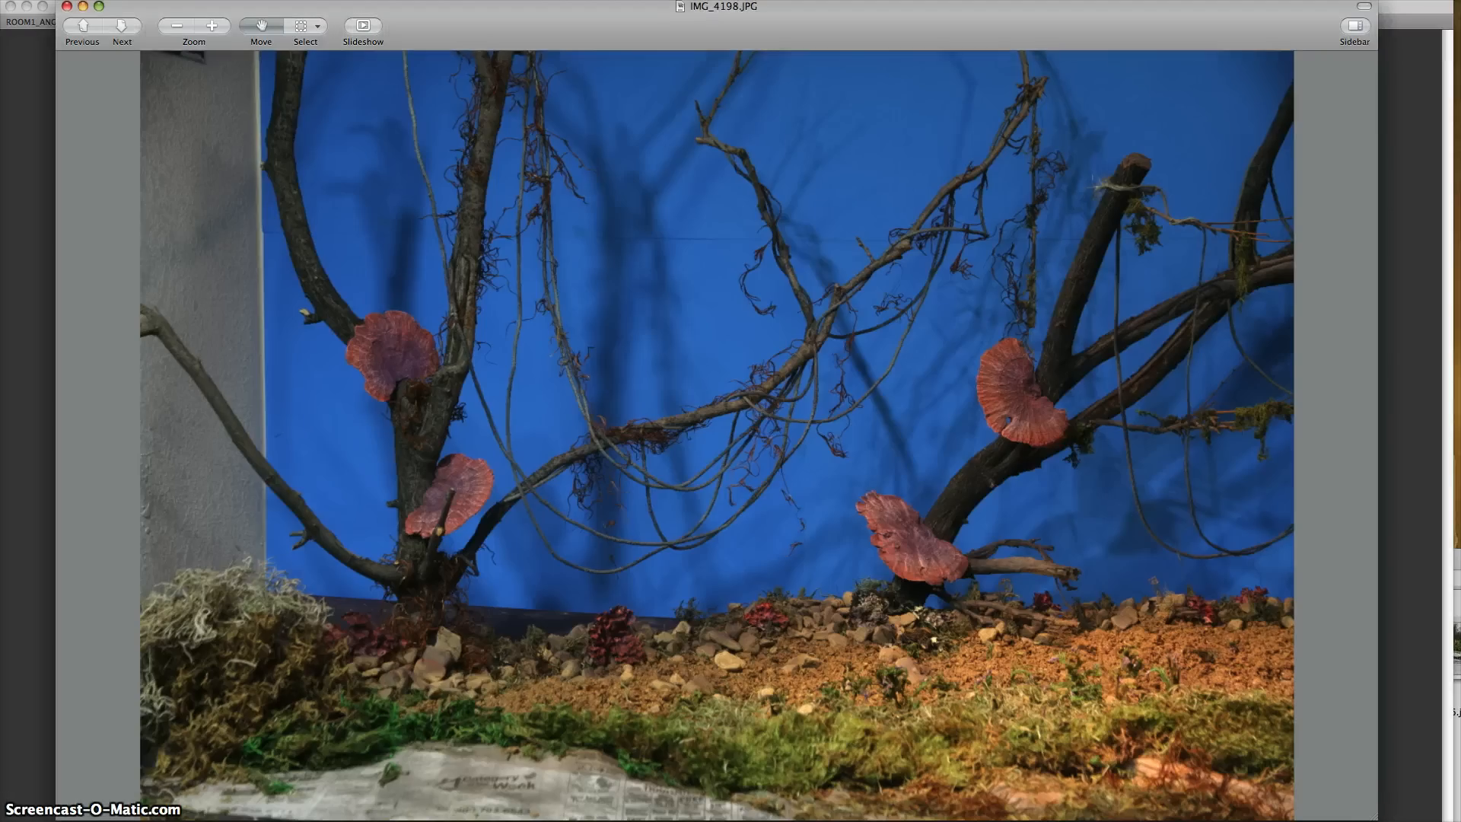
pyautogui.press('super+Tab')
pyautogui.press('Tab')
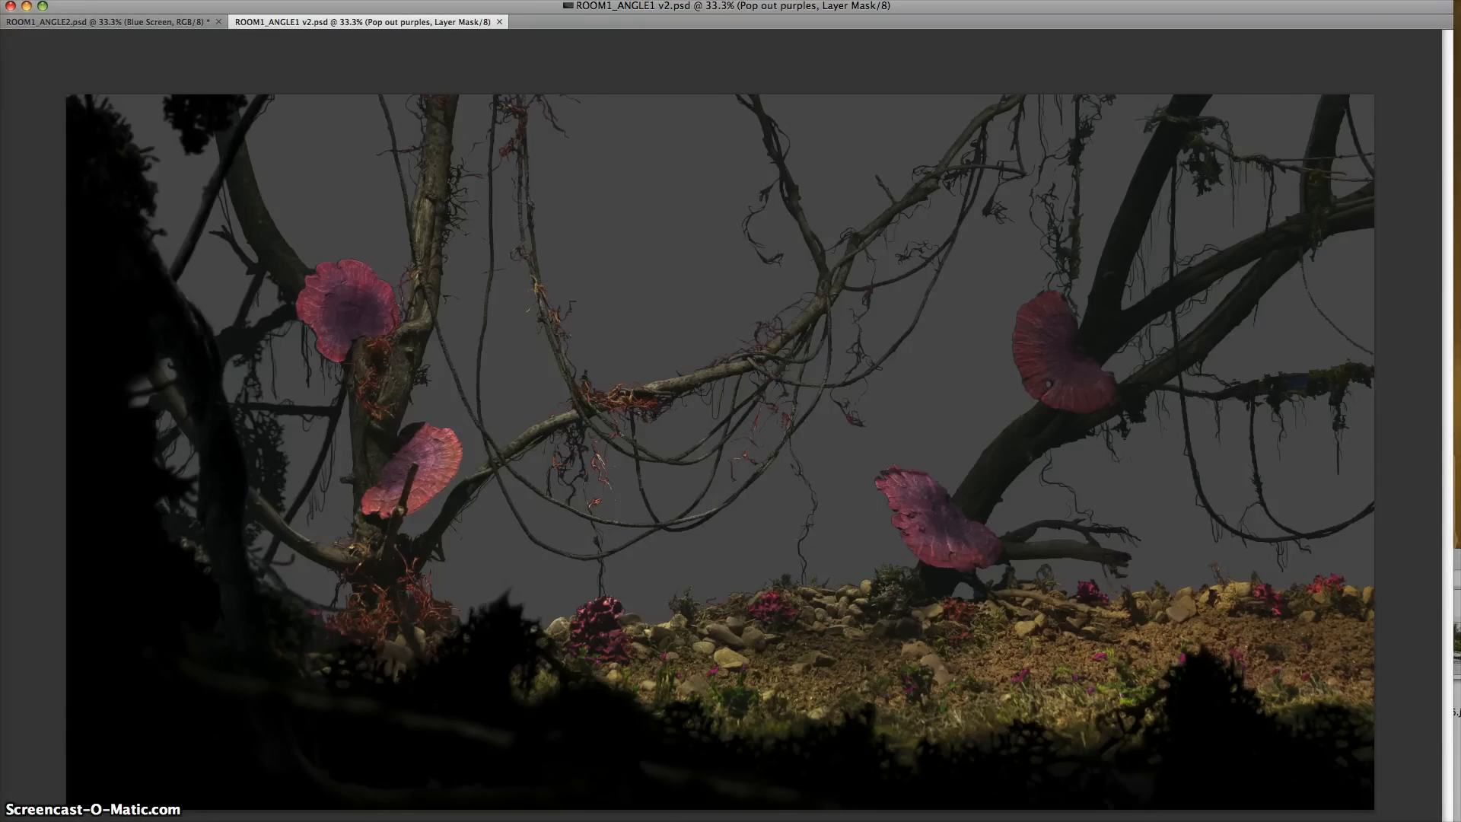
pyautogui.press('Tab')
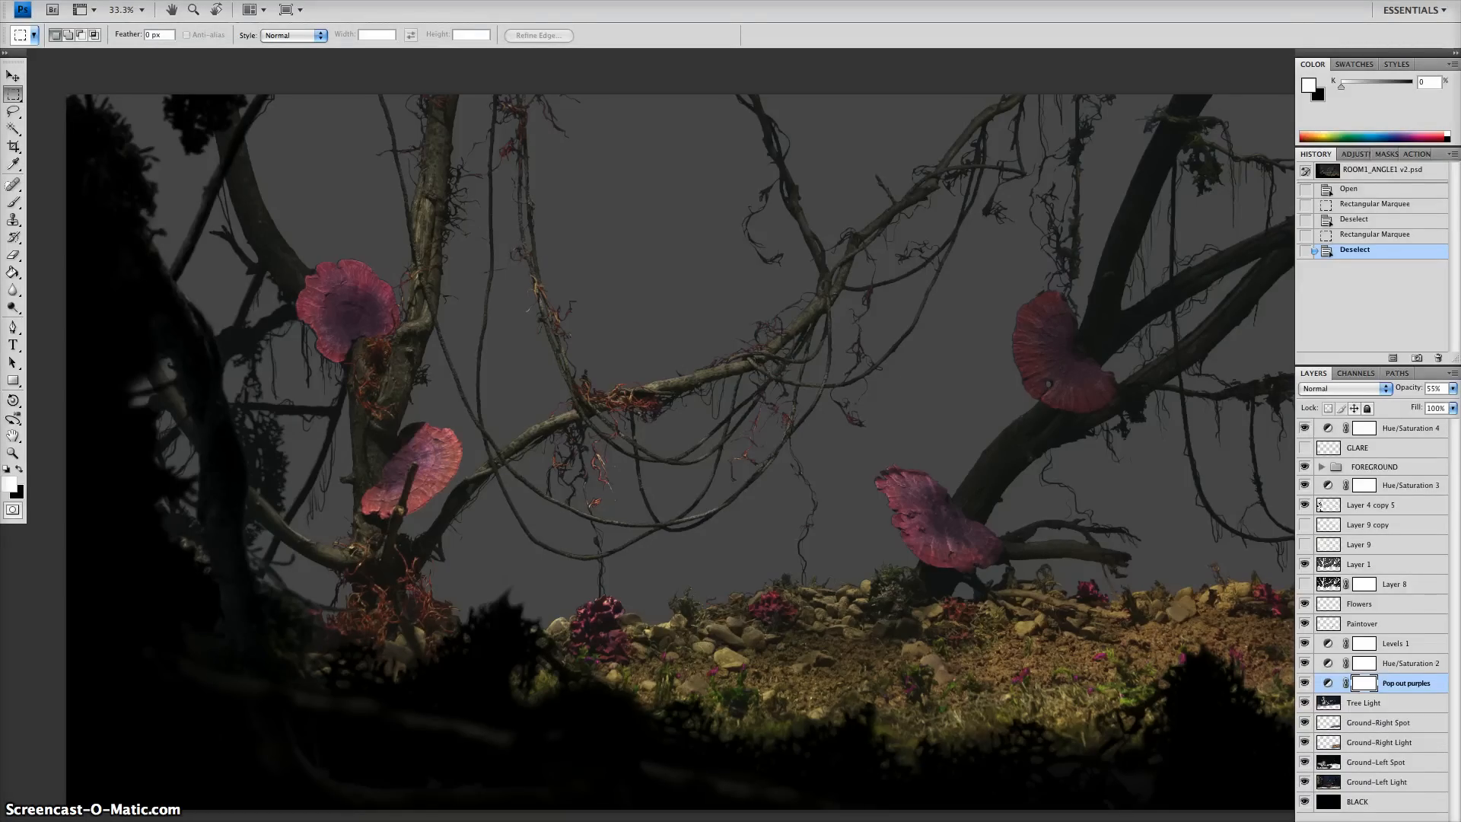
# Step: Toggle Layer 1 and the Flowers layer off and back on to compare their contribution to the composite
pyautogui.click(1304, 564)
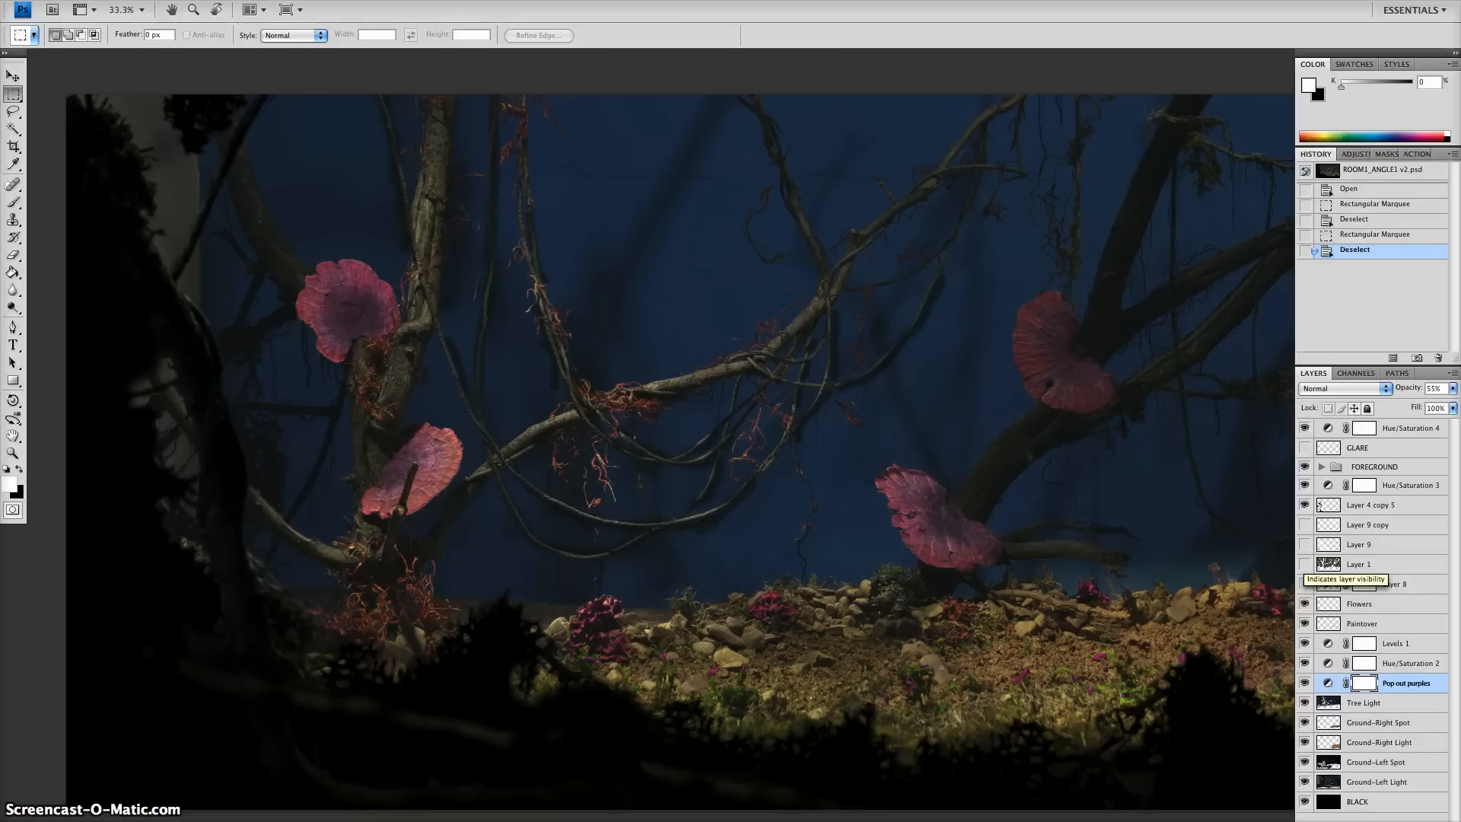
pyautogui.click(1304, 563)
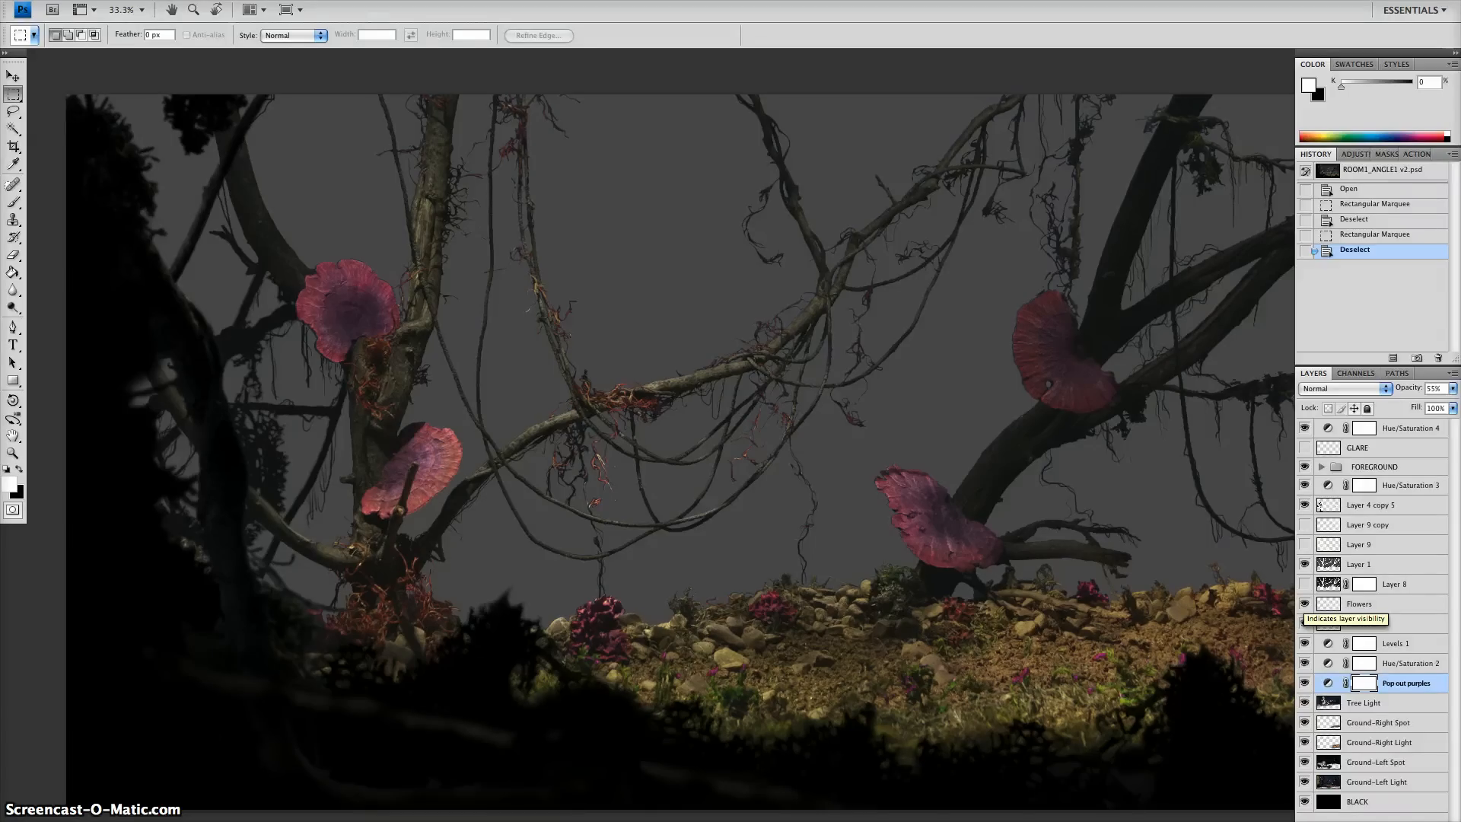
pyautogui.click(1304, 604)
pyautogui.click(1304, 603)
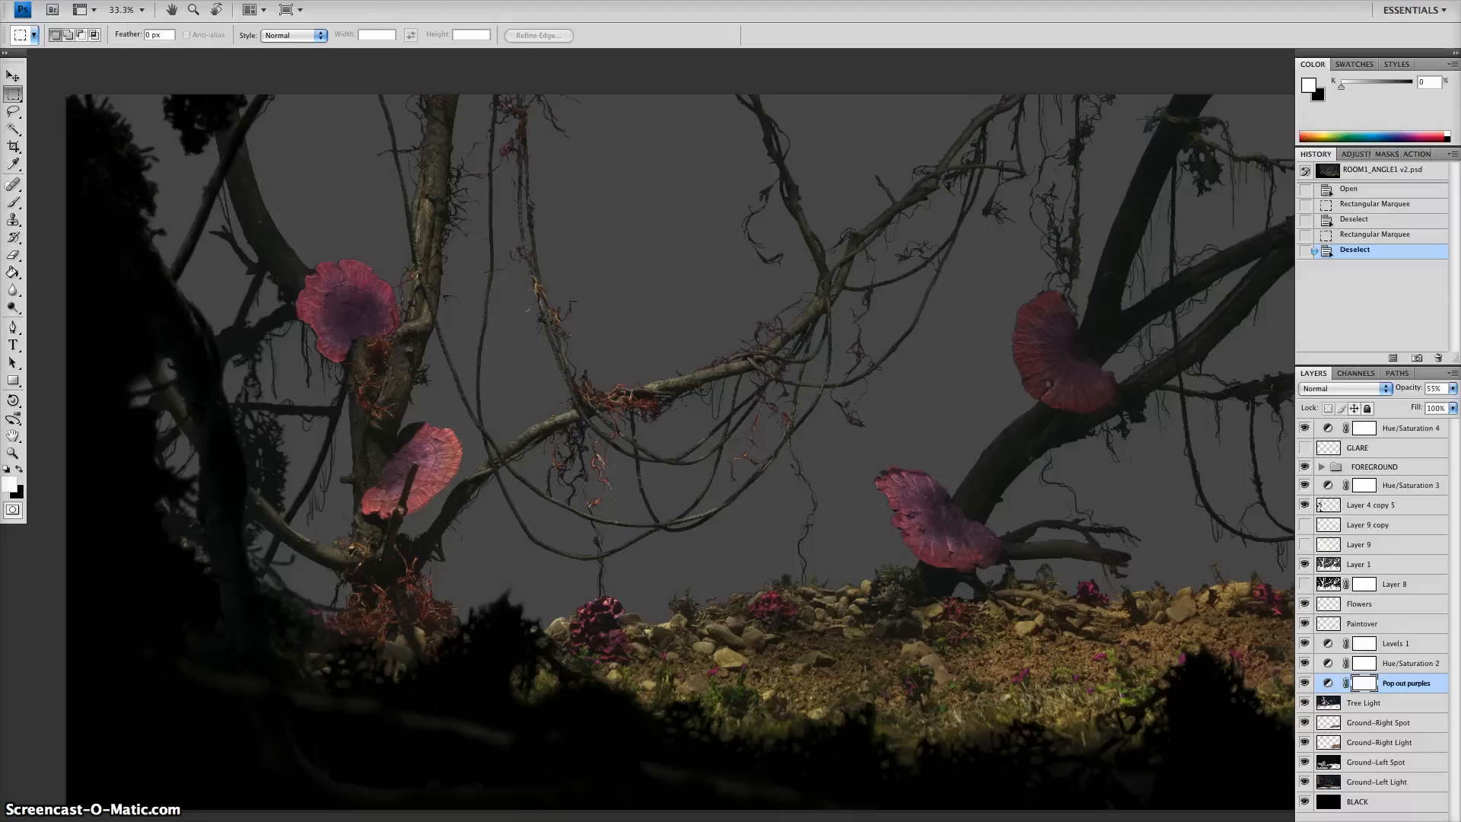
# Step: Toggle the Pop out purples adjustment and the Tree Light layer off and back on to compare their effects
pyautogui.click(1304, 683)
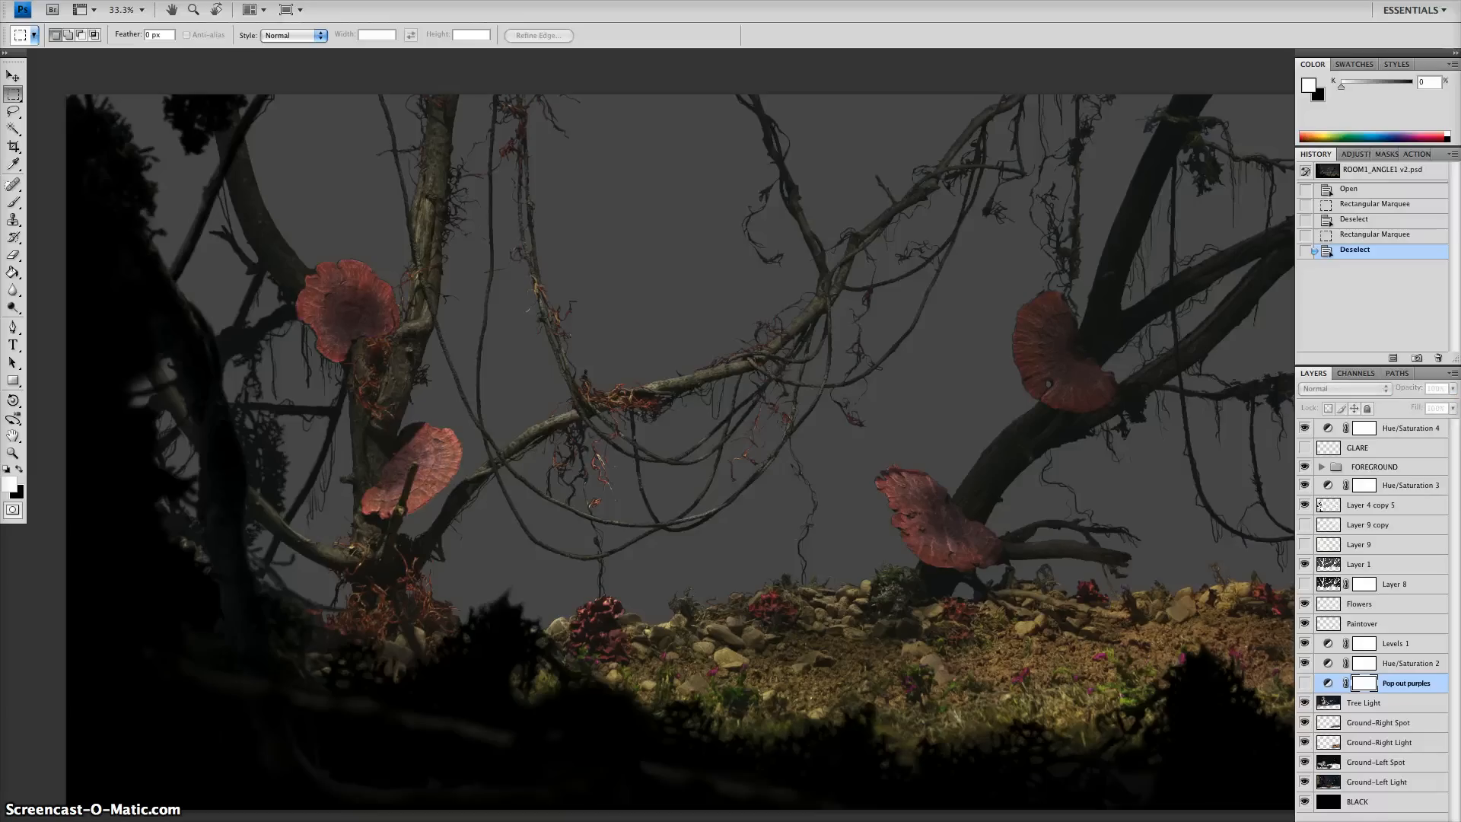
pyautogui.click(1304, 682)
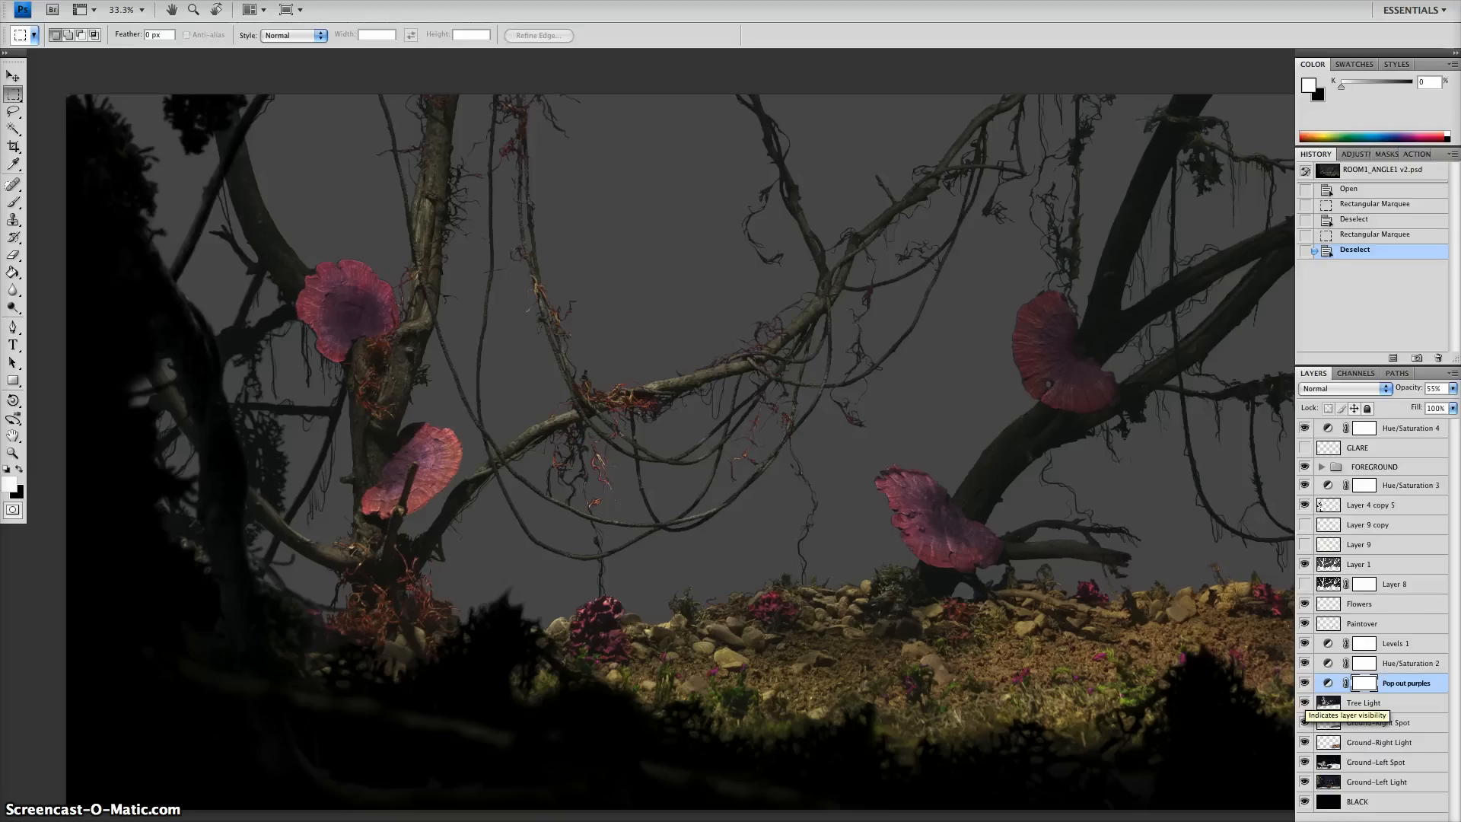
pyautogui.click(1304, 703)
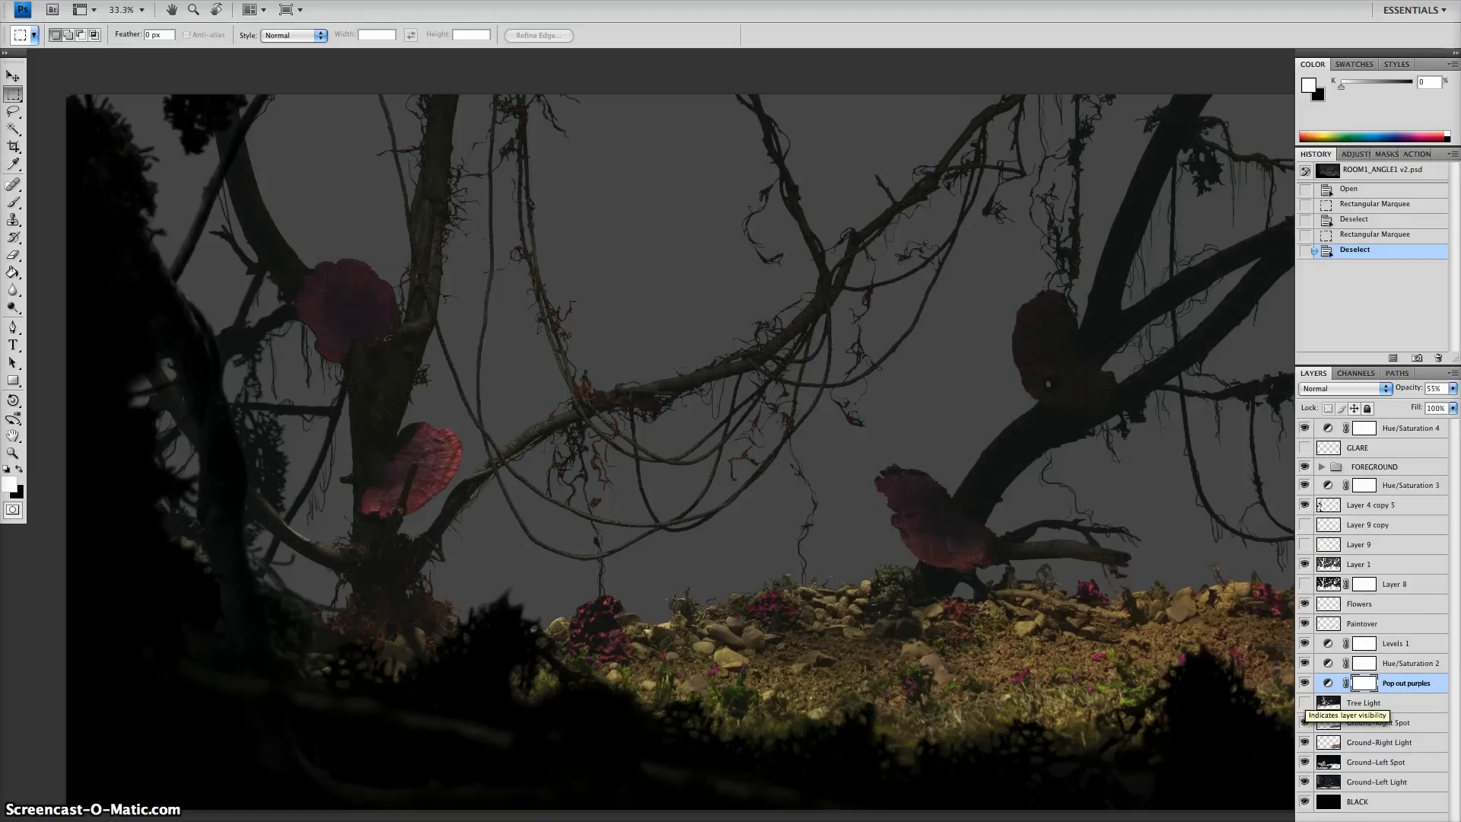
pyautogui.click(1304, 702)
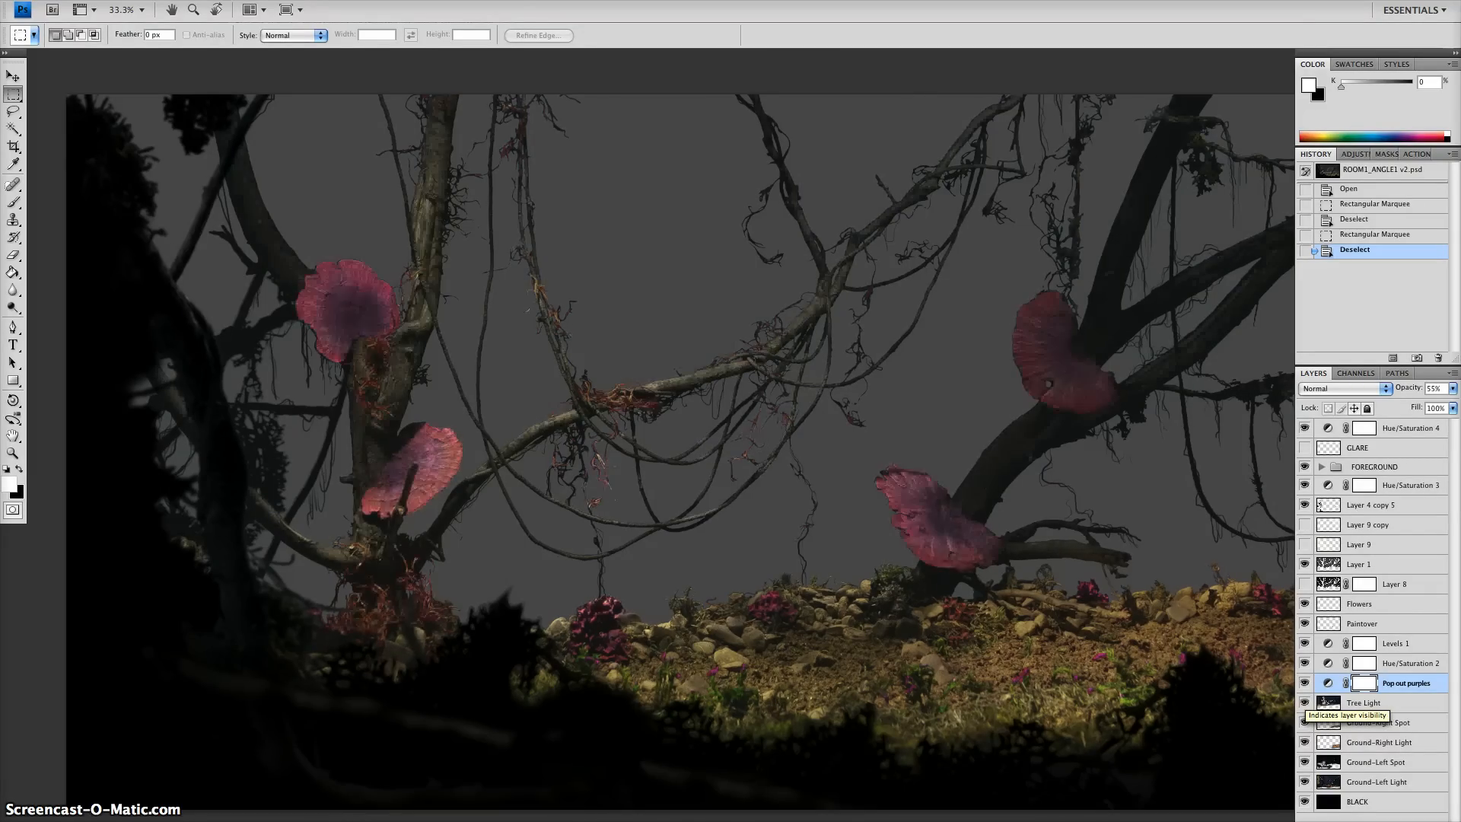
# Step: Toggle the Ground-Right Spot and Ground-Right Light layers off and on, separately and together, to compare the lighting
pyautogui.click(1304, 722)
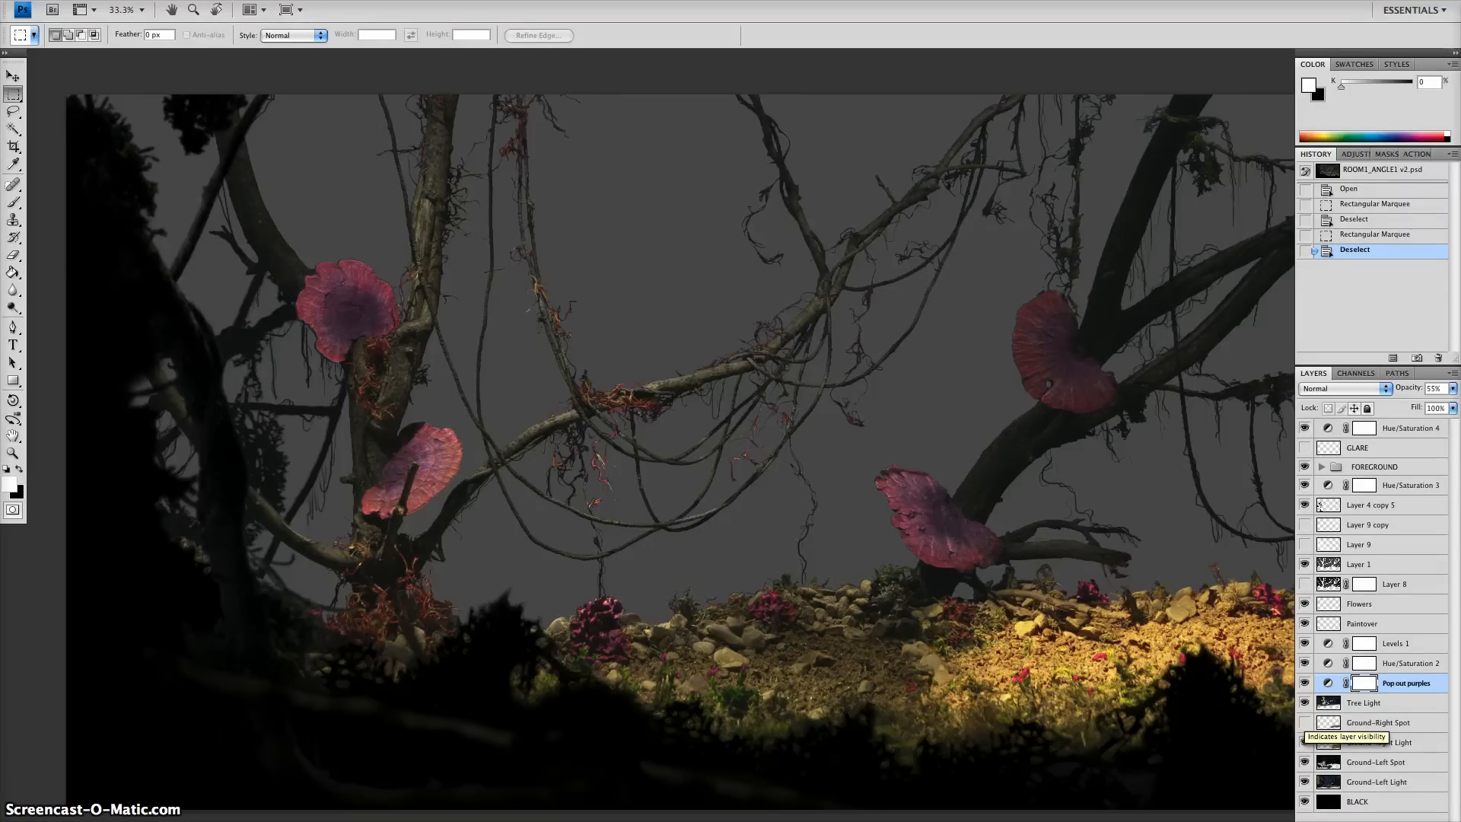
pyautogui.click(1304, 722)
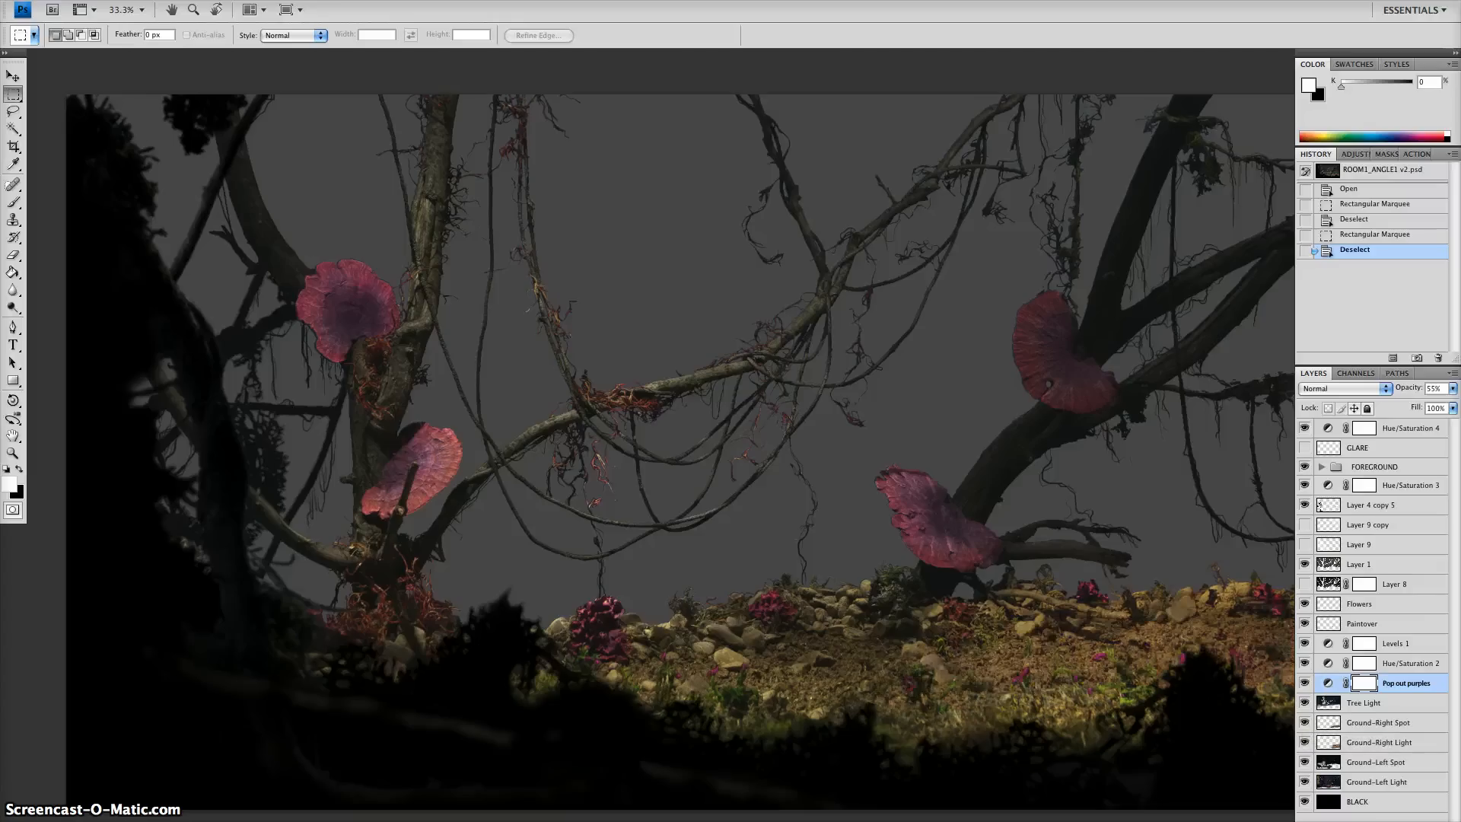
pyautogui.click(1304, 742)
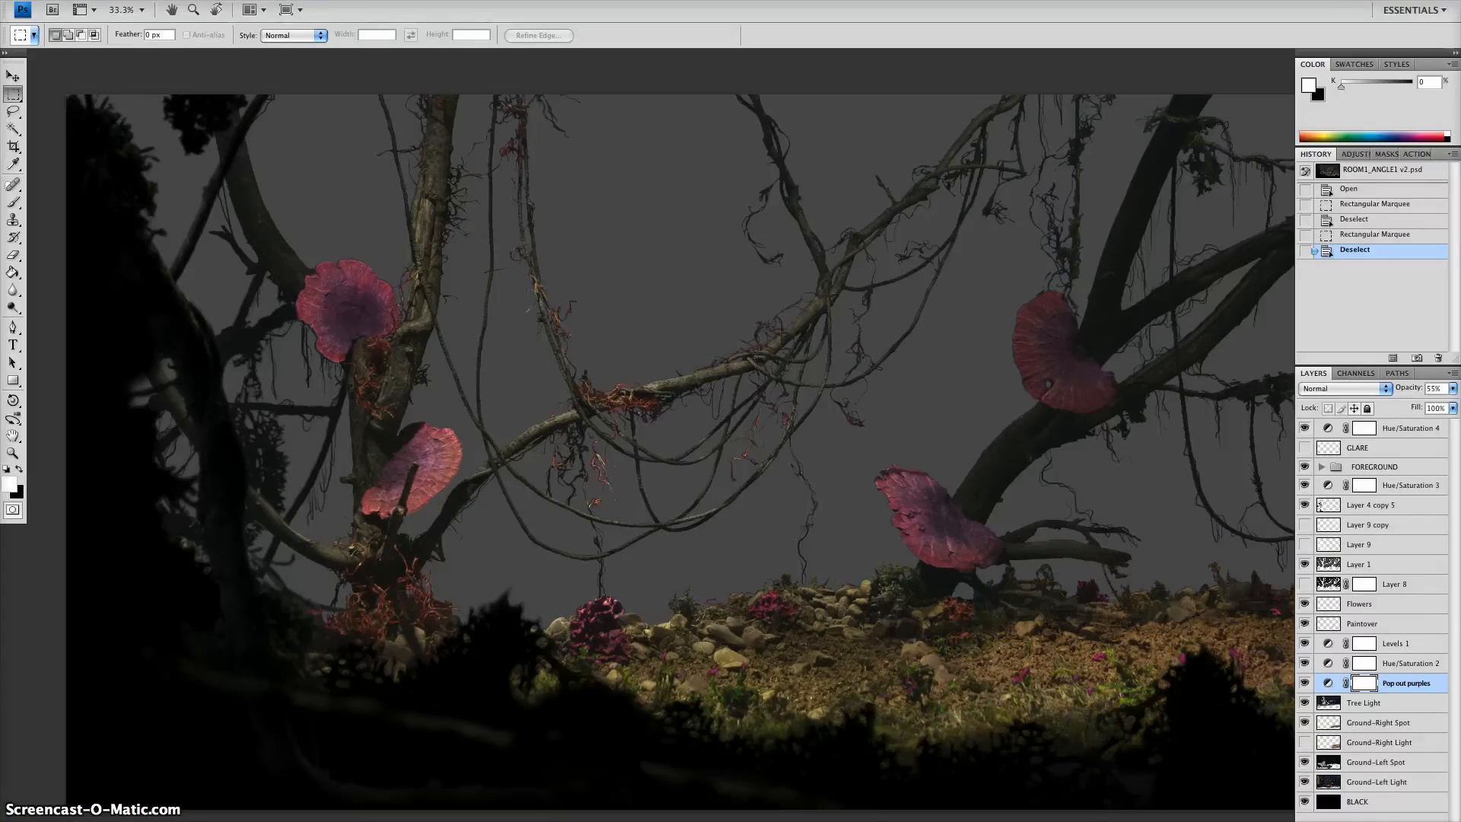
pyautogui.click(1304, 742)
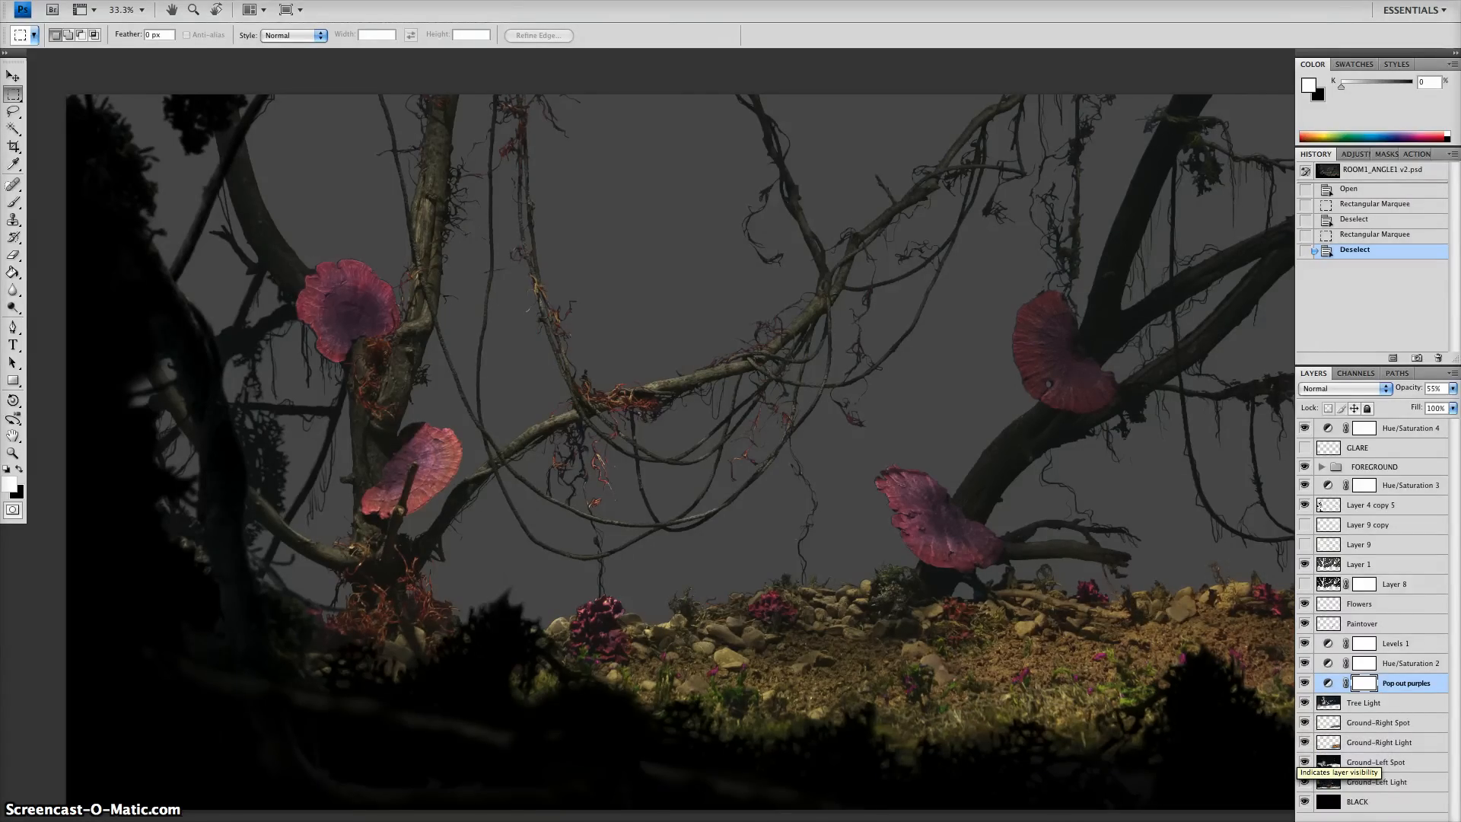
pyautogui.click(1304, 741)
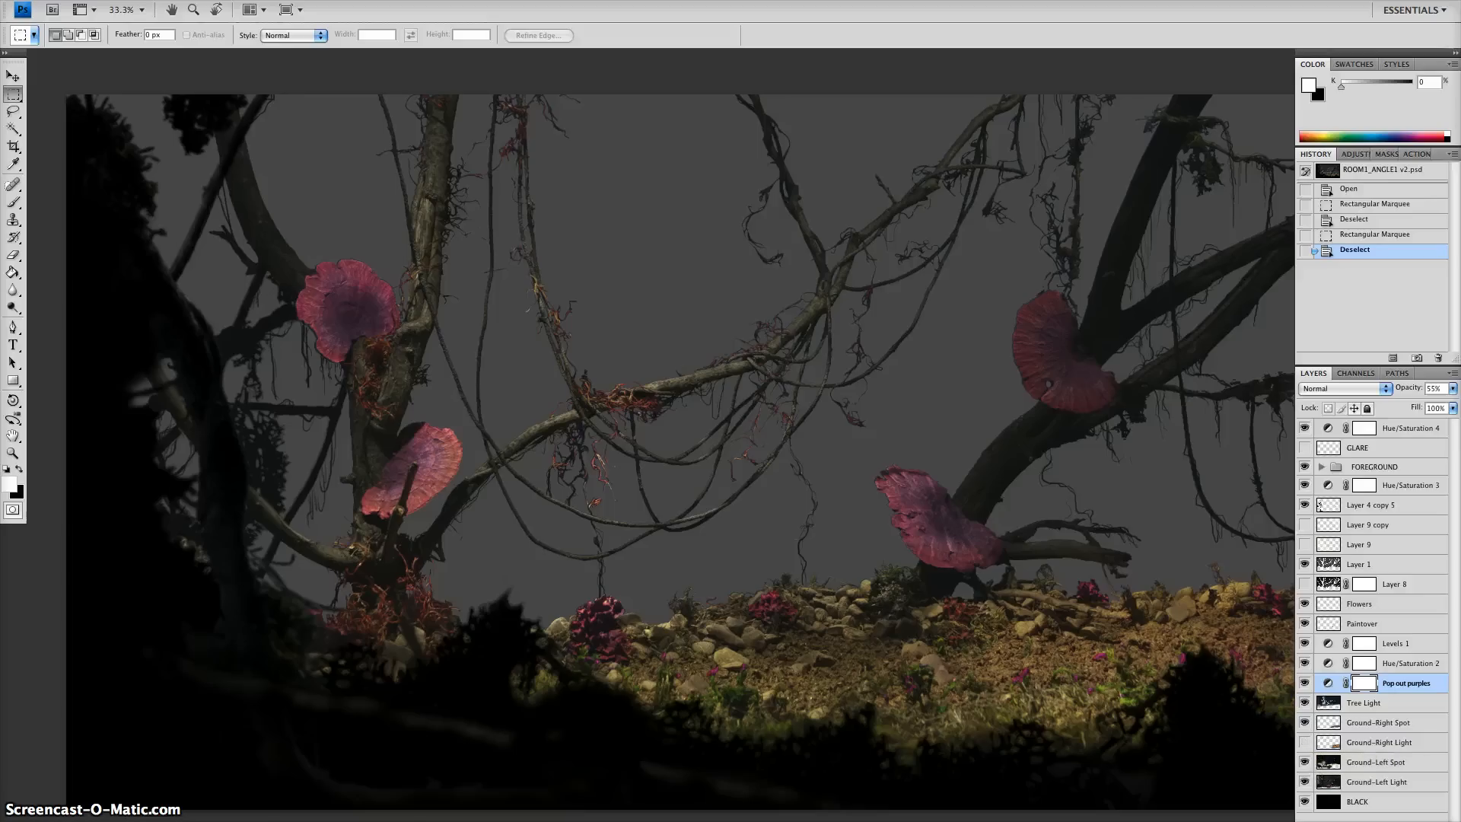
pyautogui.click(1304, 722)
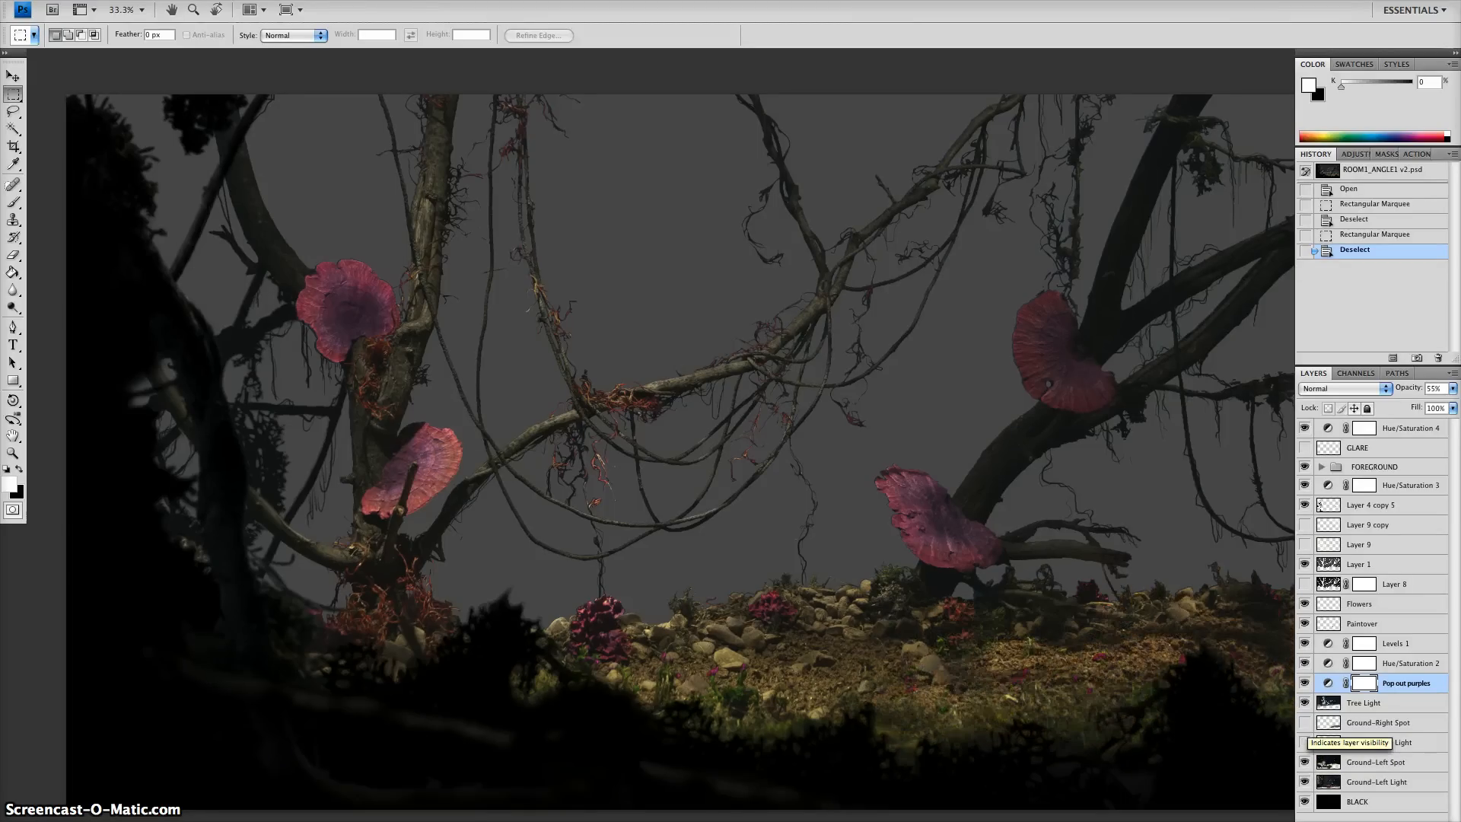
pyautogui.click(1304, 722)
pyautogui.click(1304, 742)
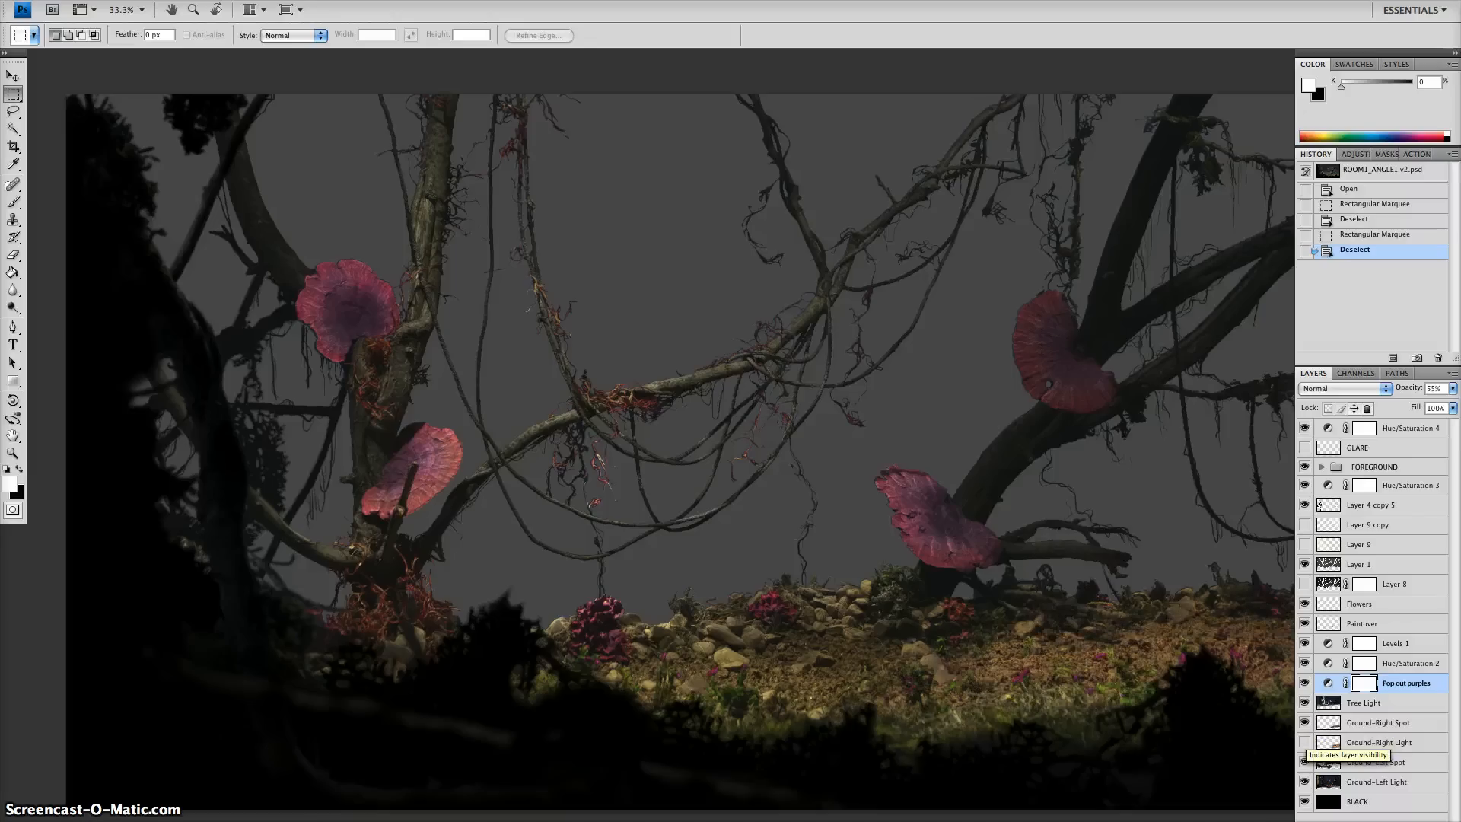
# Step: Toggle the Ground-Left Spot and Ground-Left Light layers off and back on to compare the lighting
pyautogui.click(1304, 761)
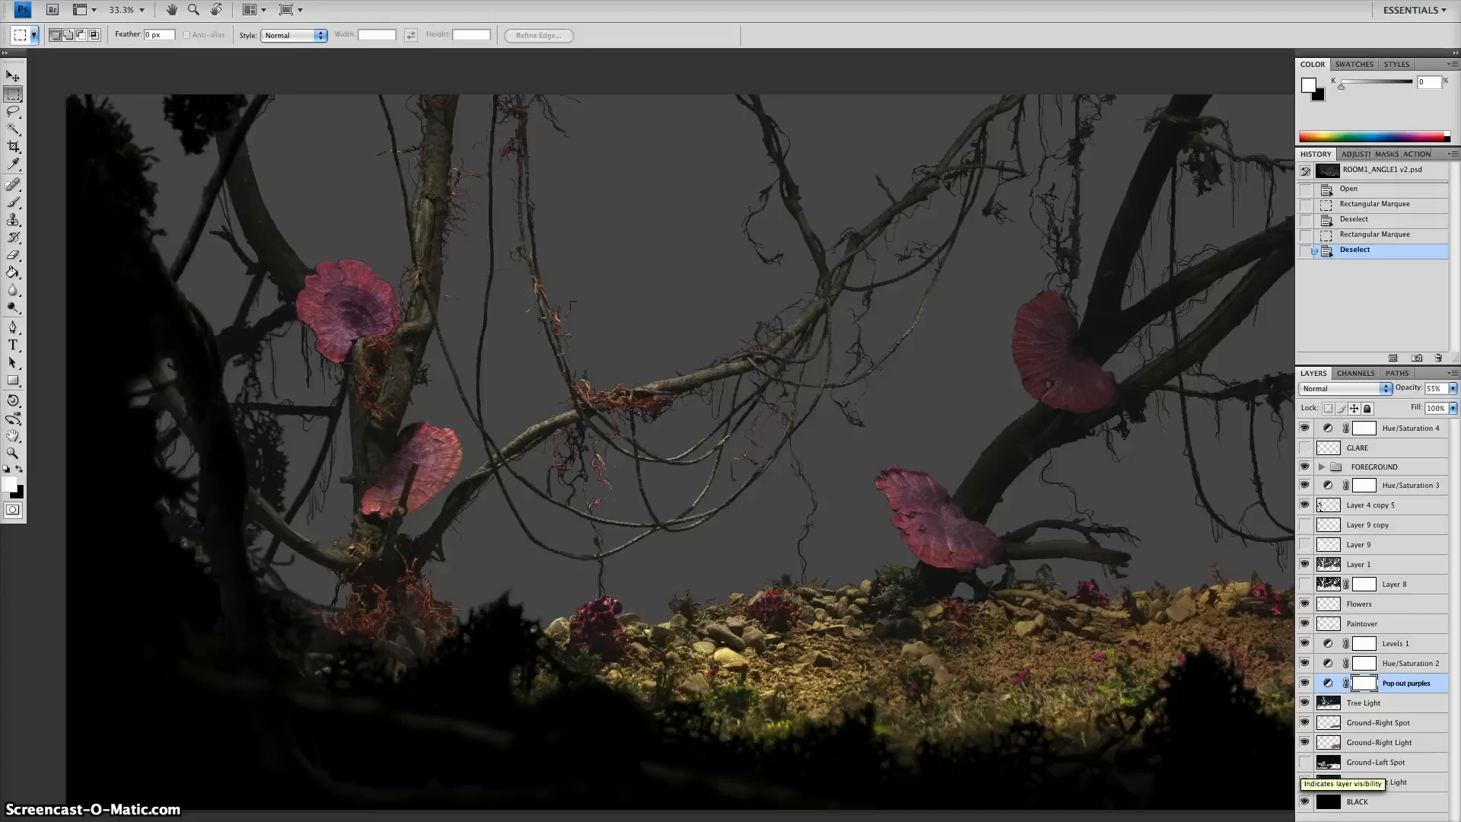
pyautogui.click(1304, 762)
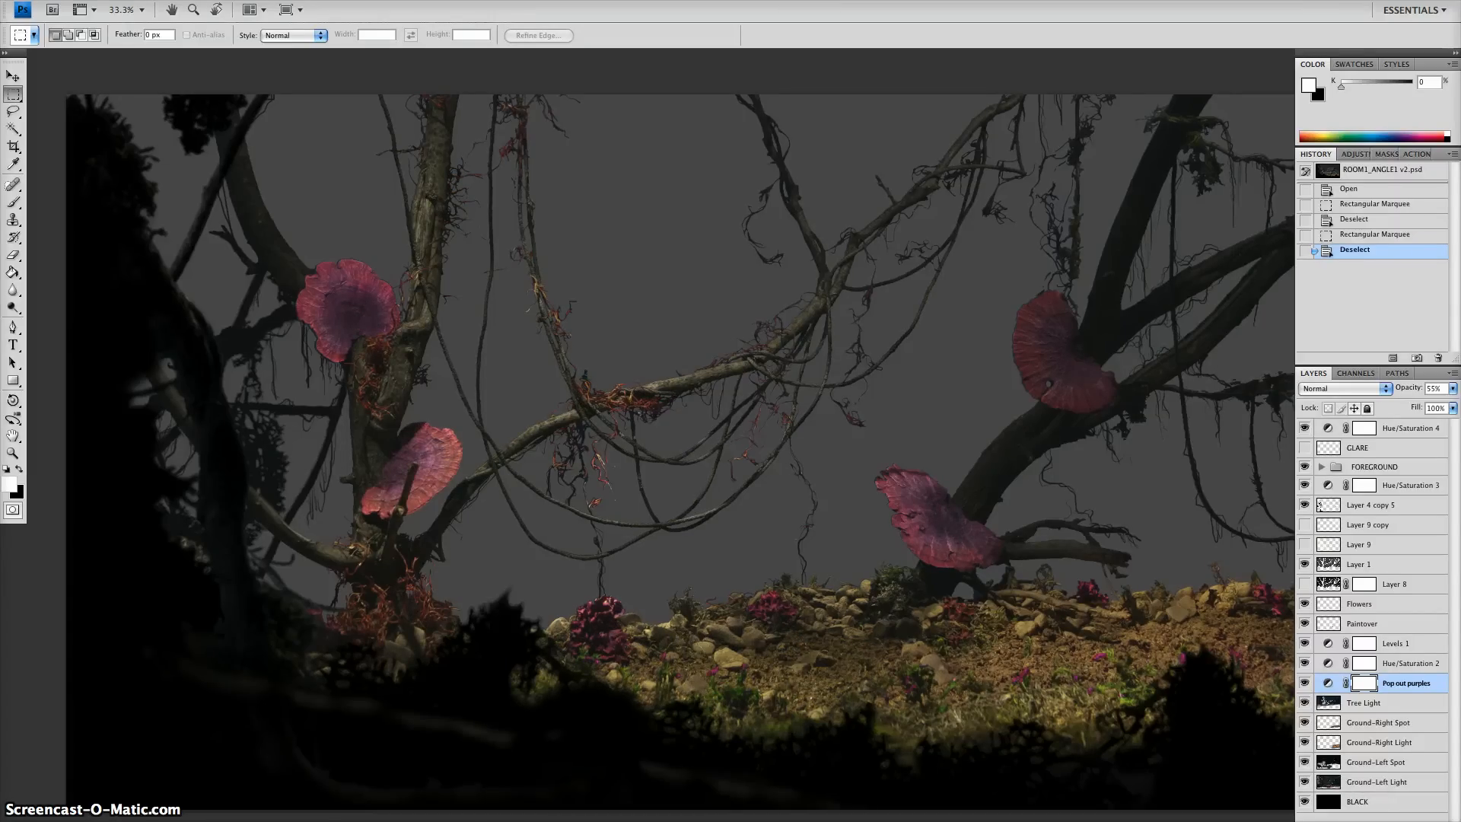
pyautogui.click(1304, 782)
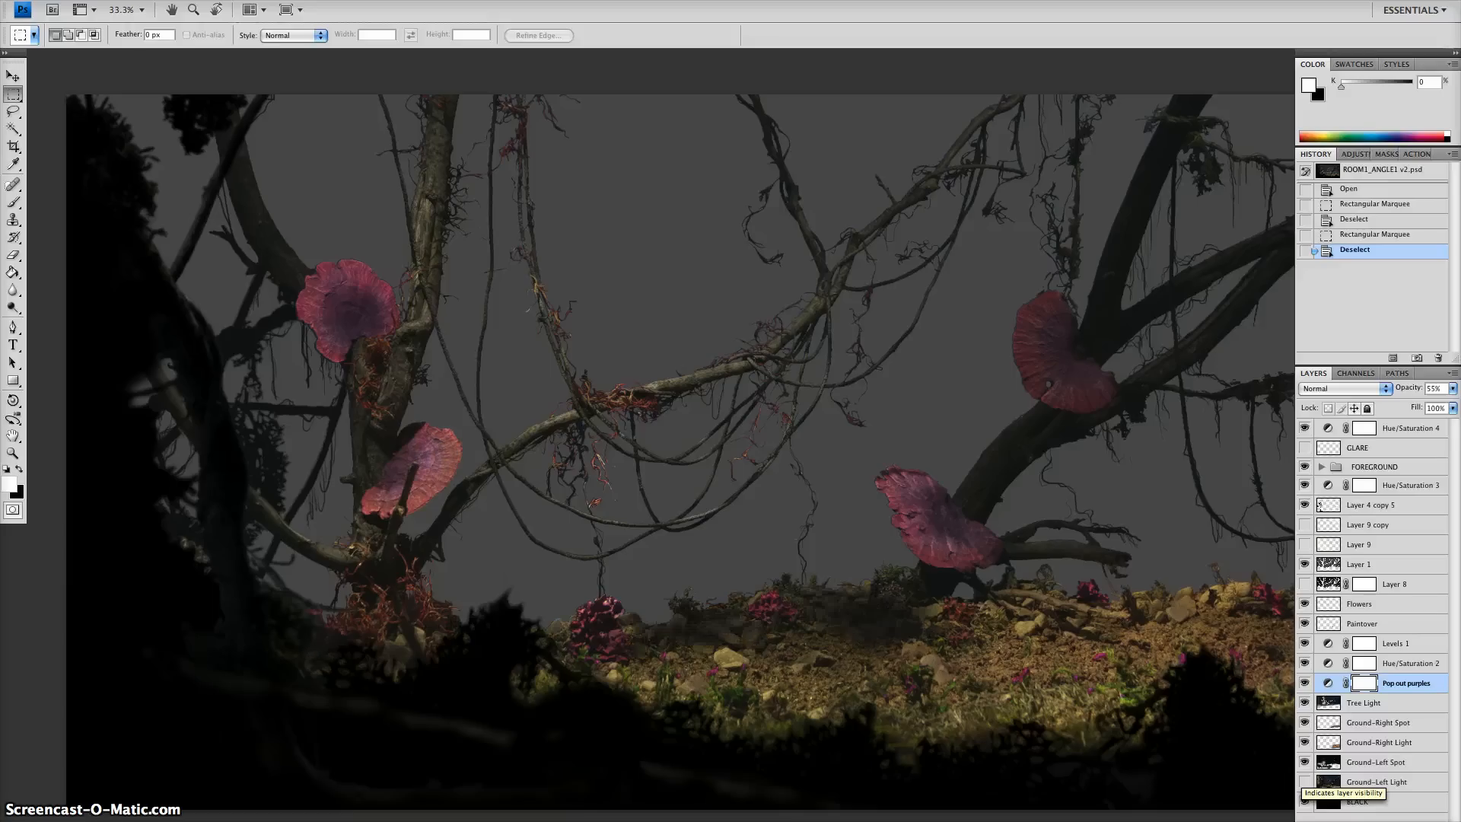
pyautogui.click(1304, 782)
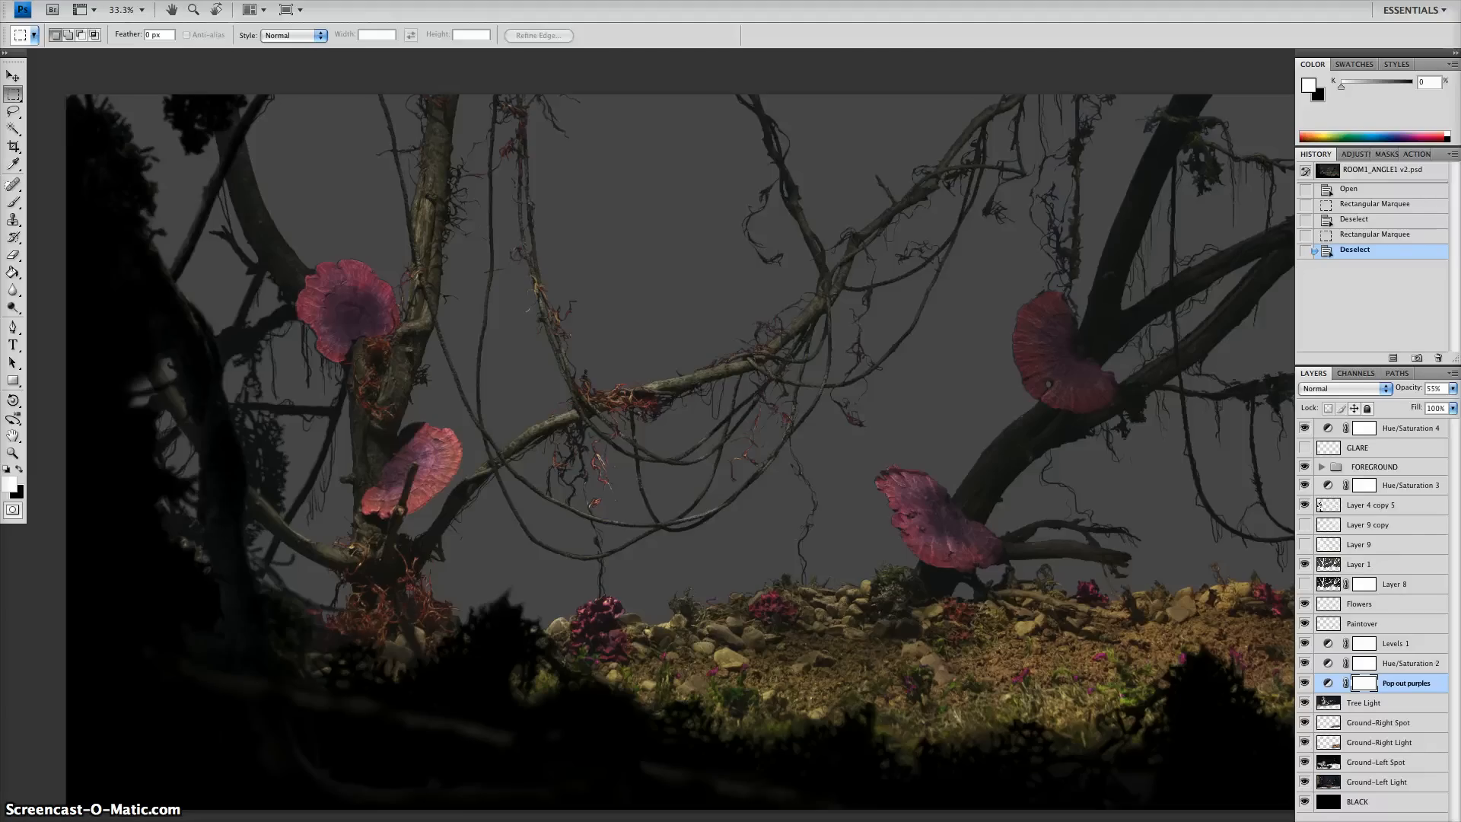
# Step: Cycle through the screen modes to view the finished composite without the interface
pyautogui.press('f')
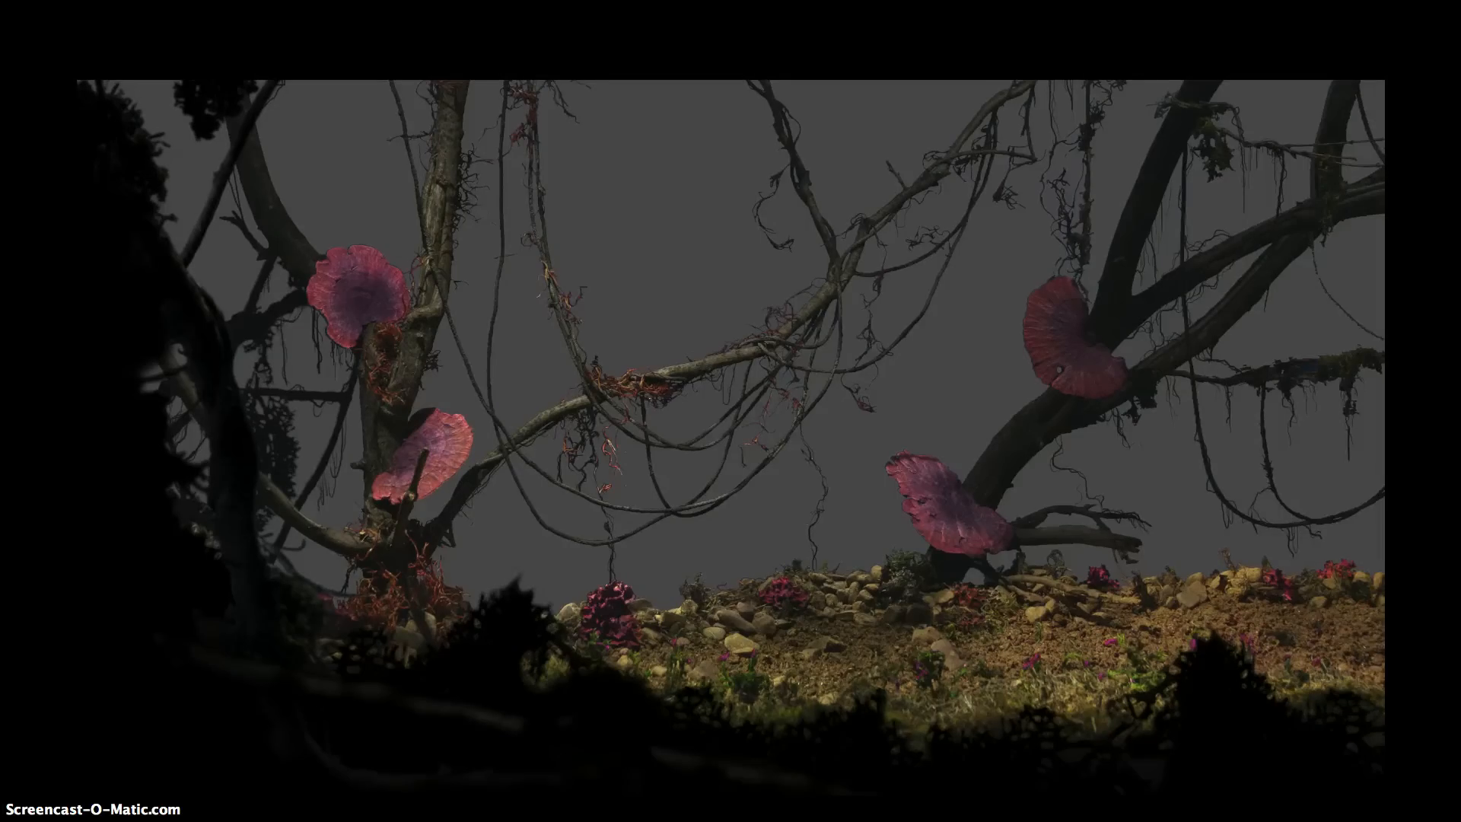
pyautogui.press('f')
pyautogui.press('f')
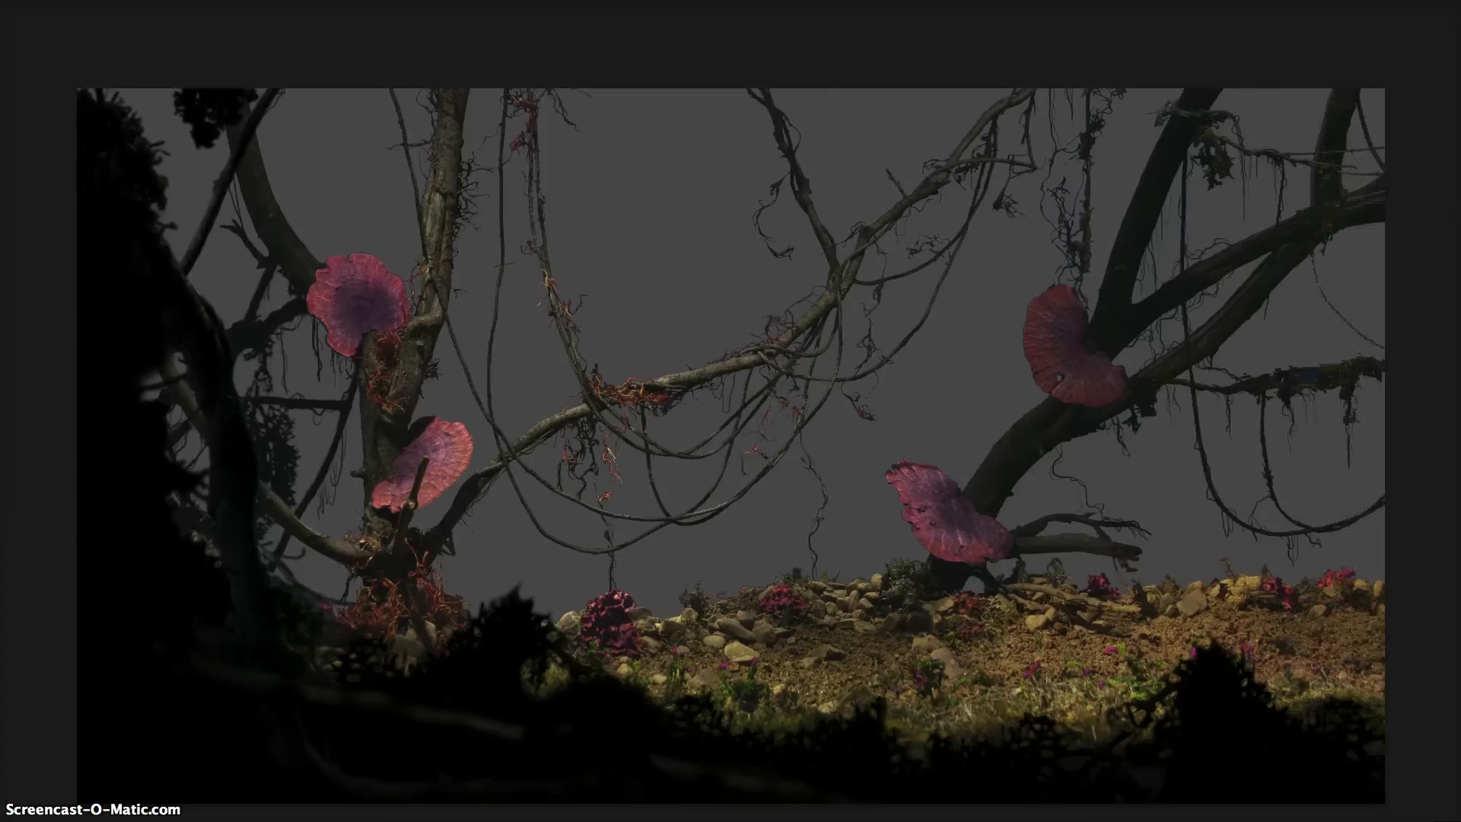
pyautogui.press('f')
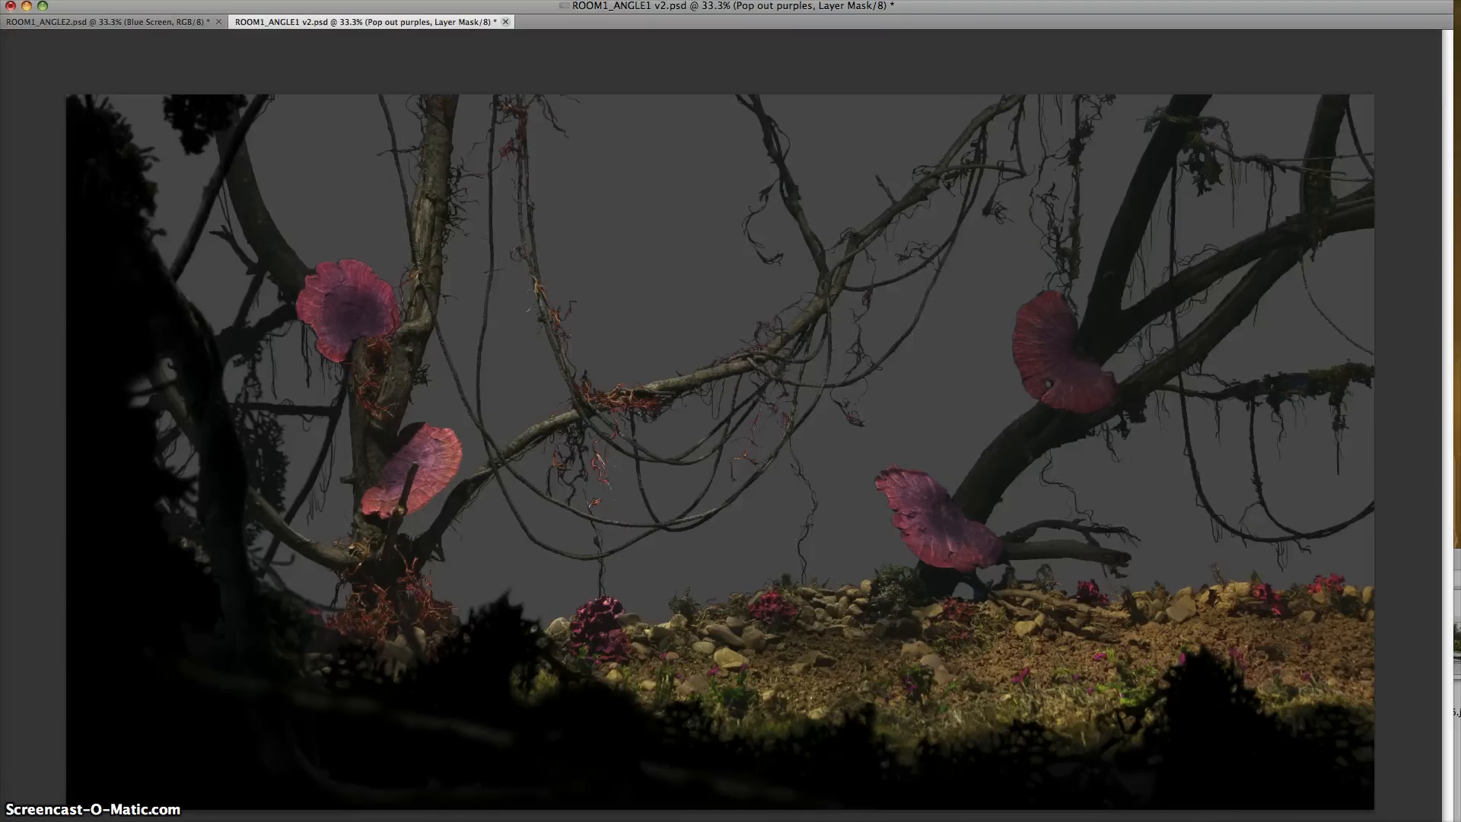
# Step: Close ROOM1_ANGLE1 v2.psd without saving its changes
pyautogui.click(506, 22)
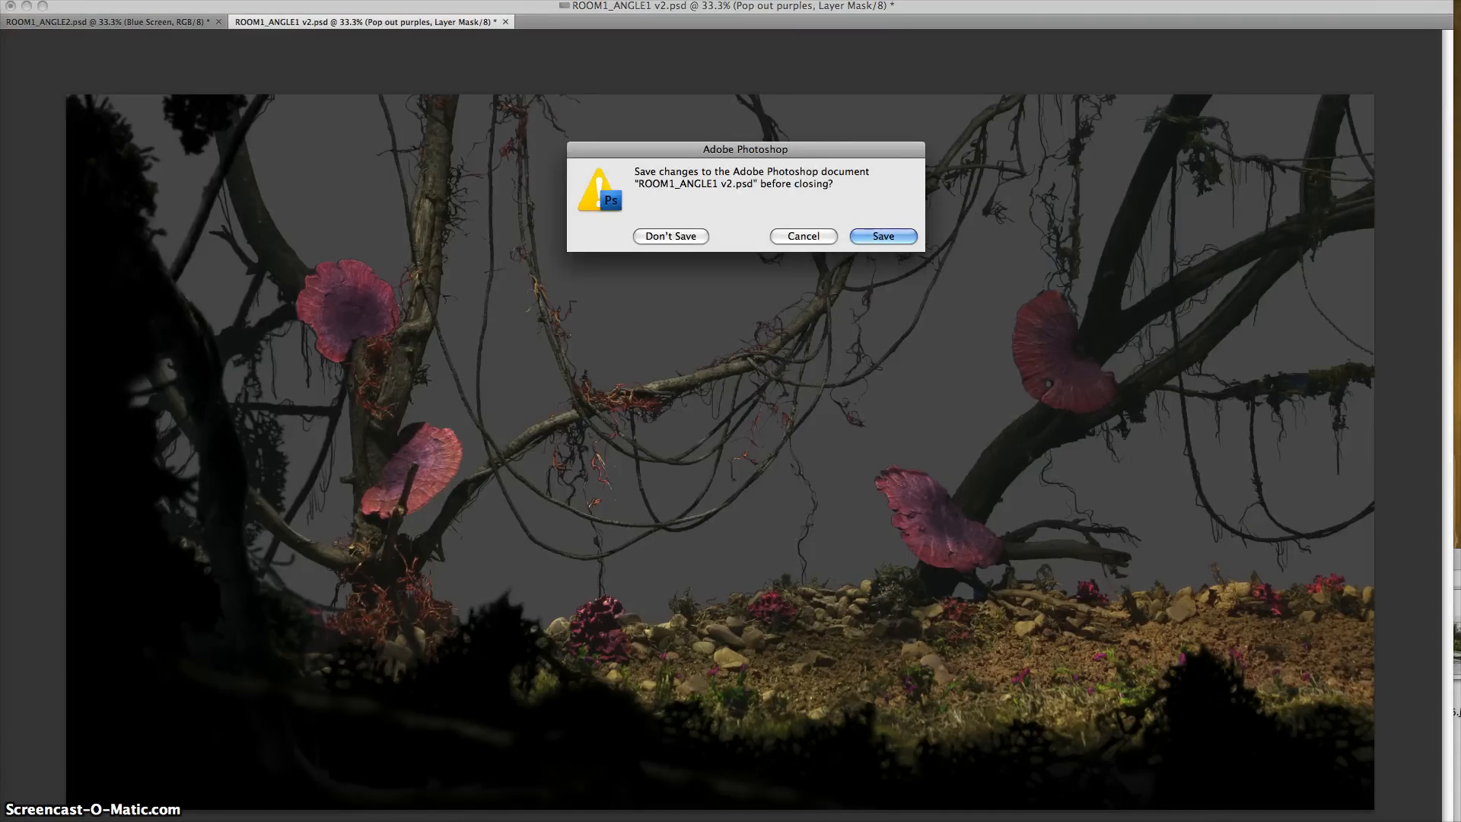
pyautogui.press('d')
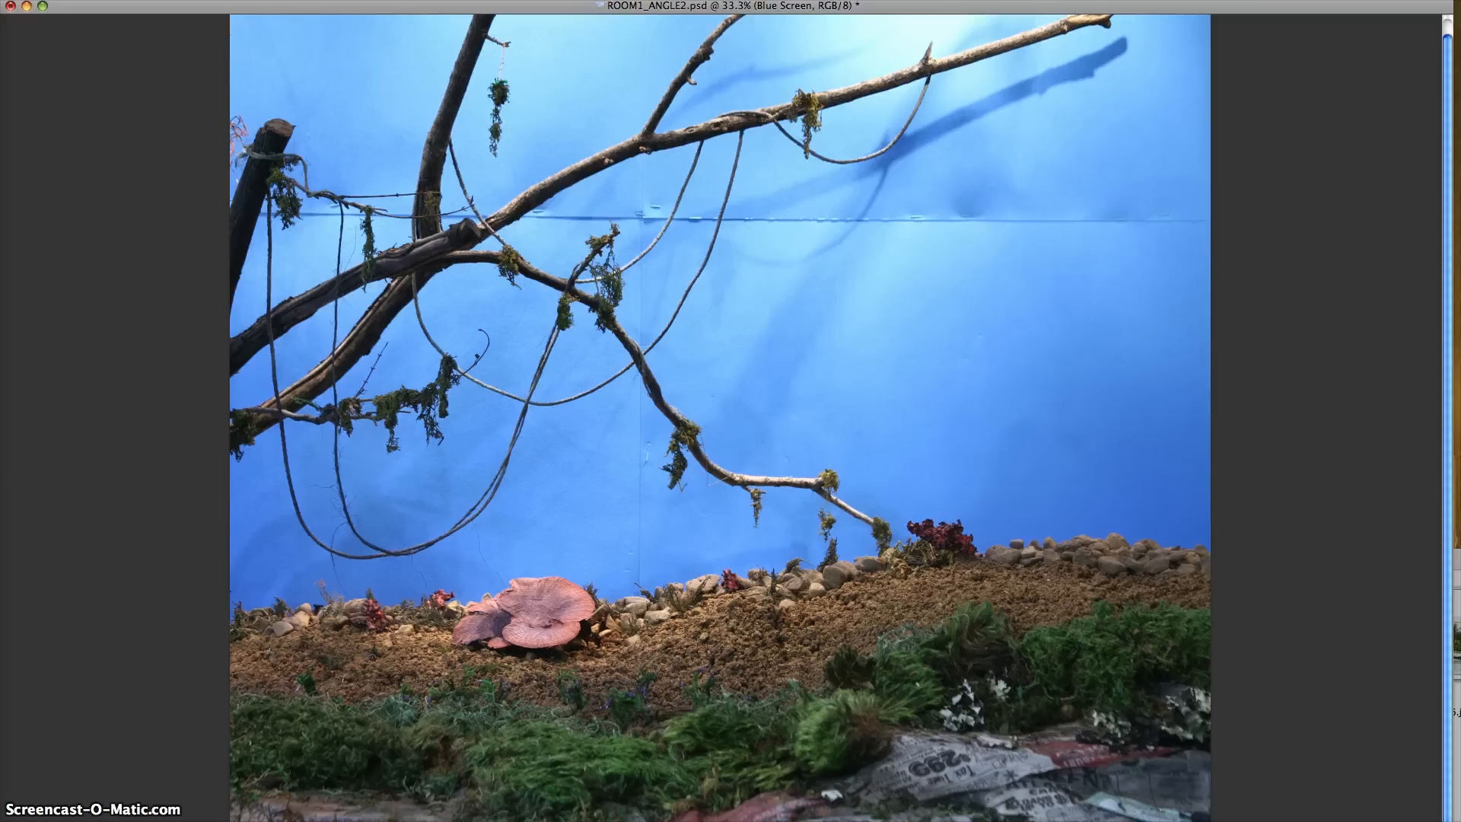
# Step: Hide the Blue Screen layer in ROOM1_ANGLE2.psd, and toggle Tree Light, Tree Light-Dark and Ground-LEFT off and back on for comparison
pyautogui.press('Tab')
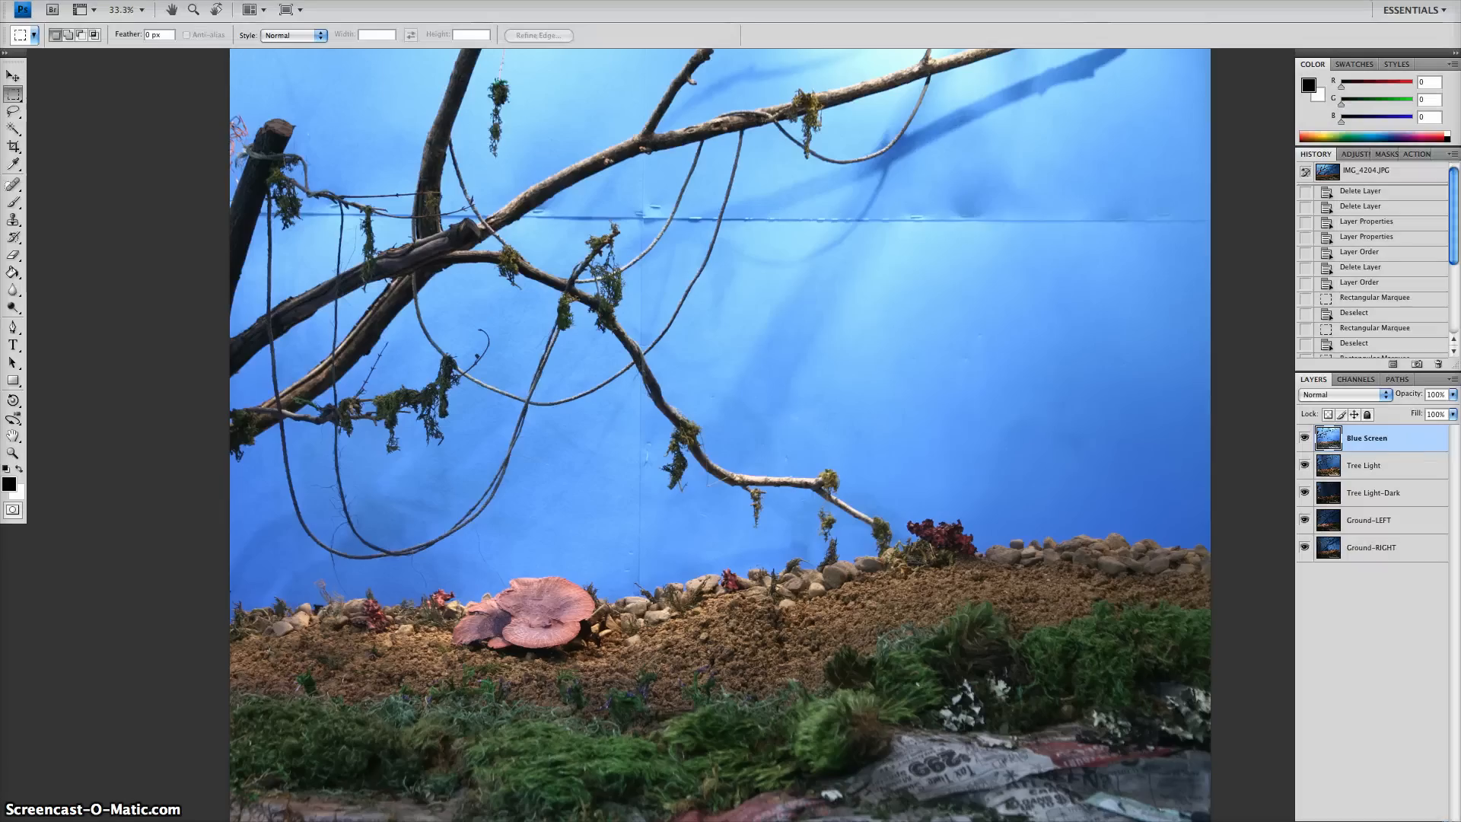
pyautogui.click(1304, 439)
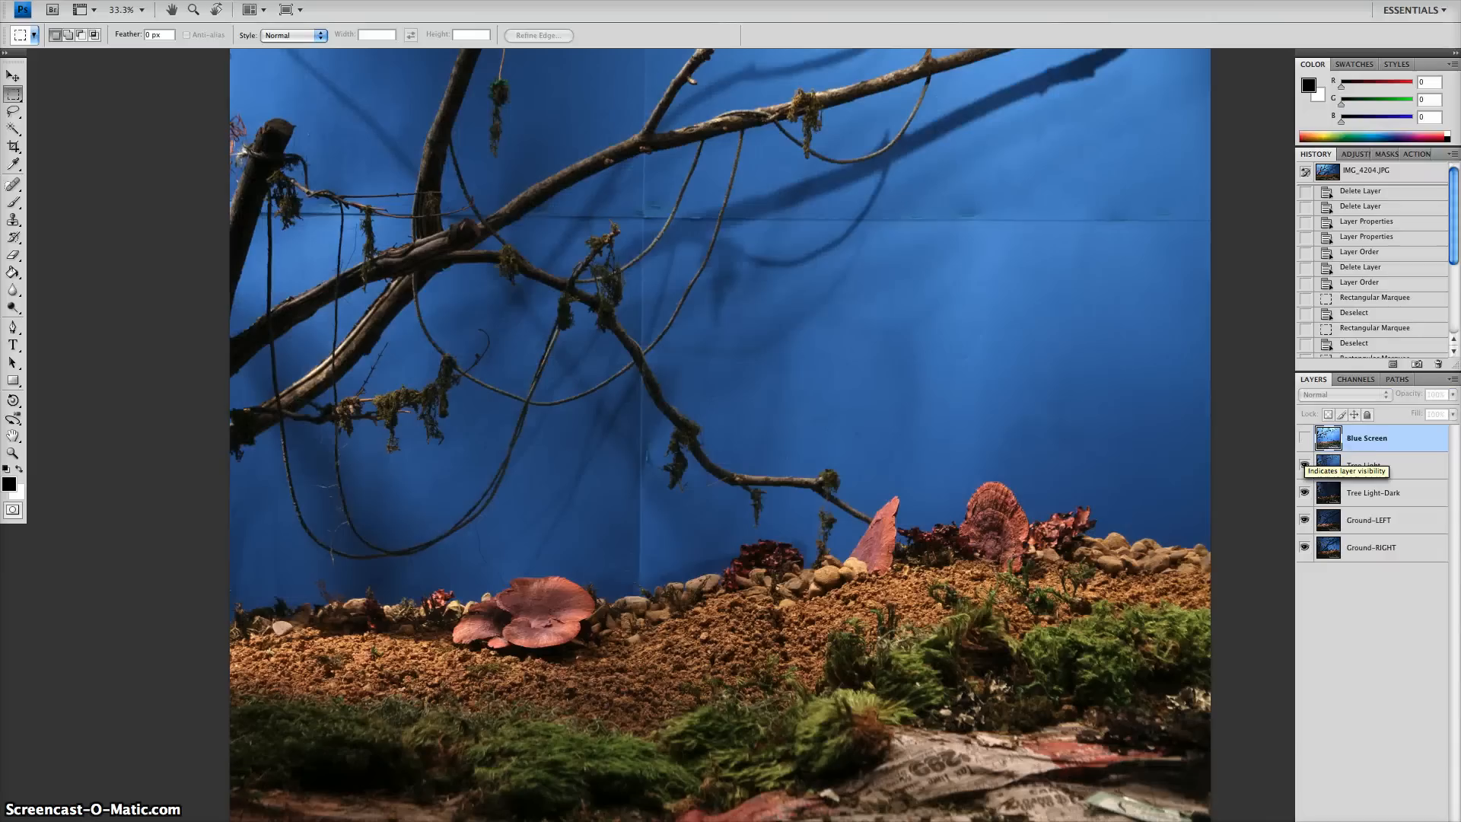
pyautogui.click(1304, 465)
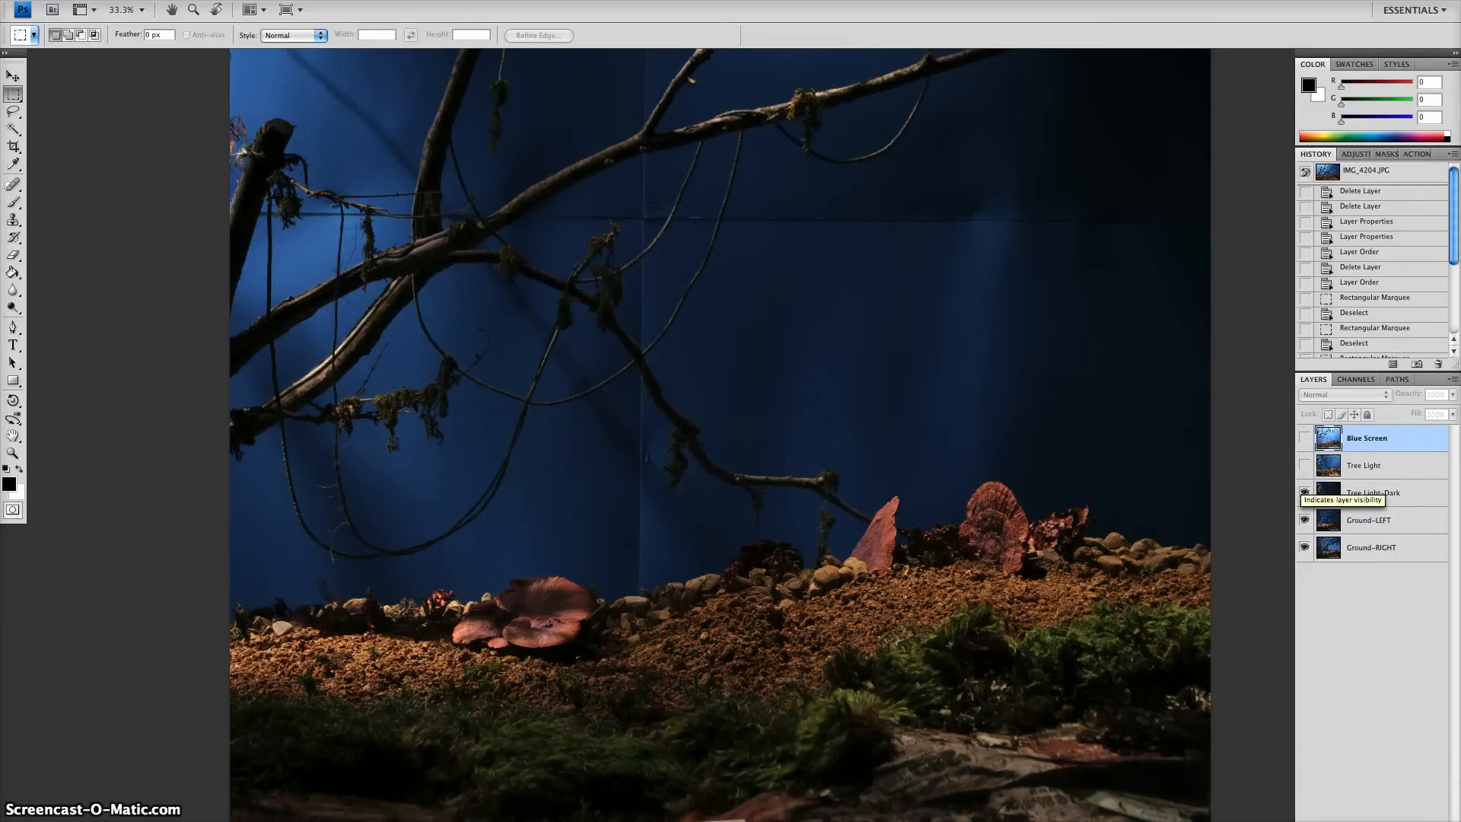
pyautogui.click(1304, 492)
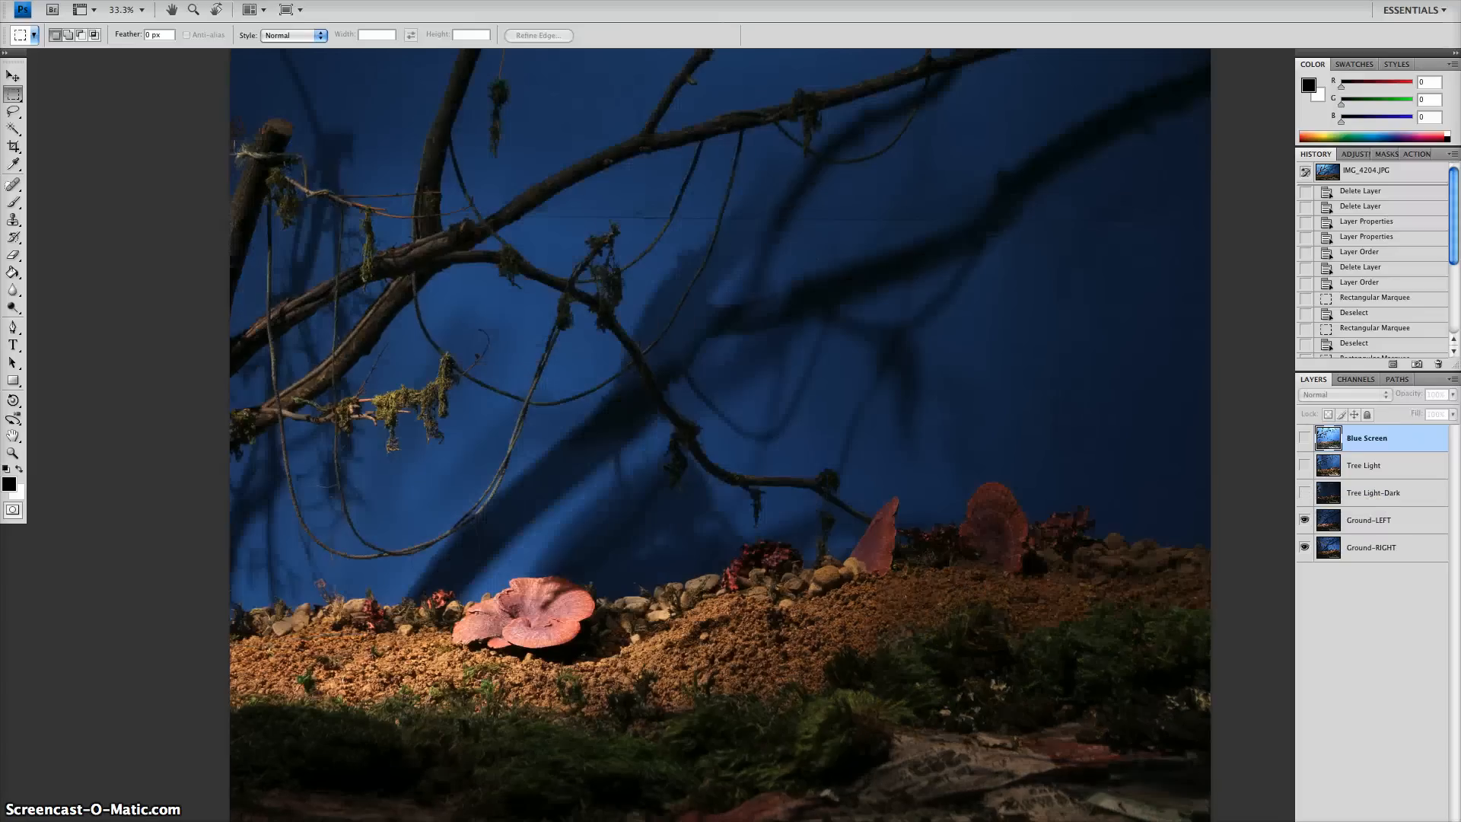
pyautogui.click(1304, 520)
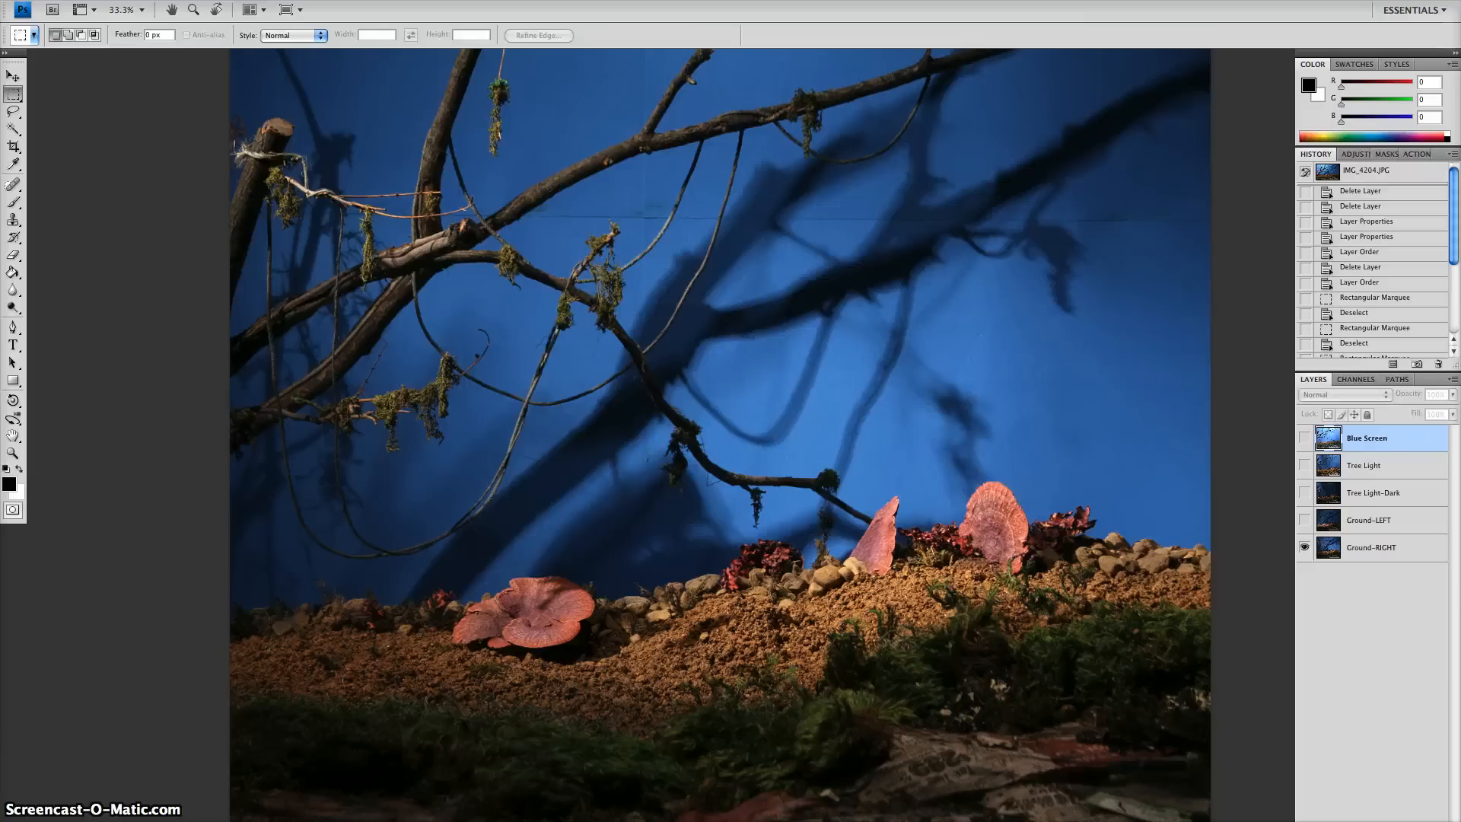
pyautogui.click(1305, 520)
pyautogui.click(1304, 492)
pyautogui.click(1304, 465)
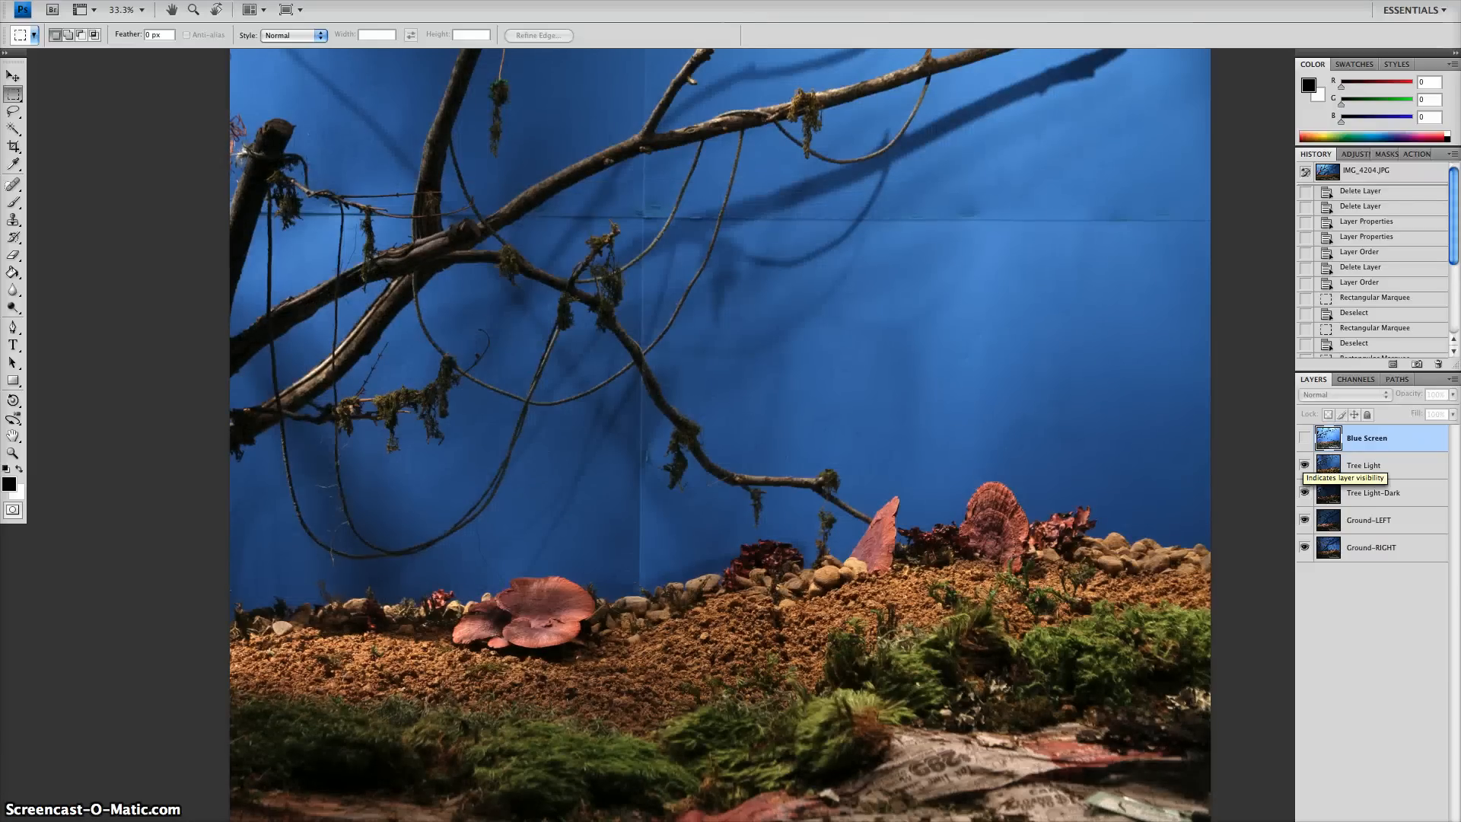
# Step: Set up the Eraser with a soft 201 px brush for the Tree Light layer
pyautogui.press('e')
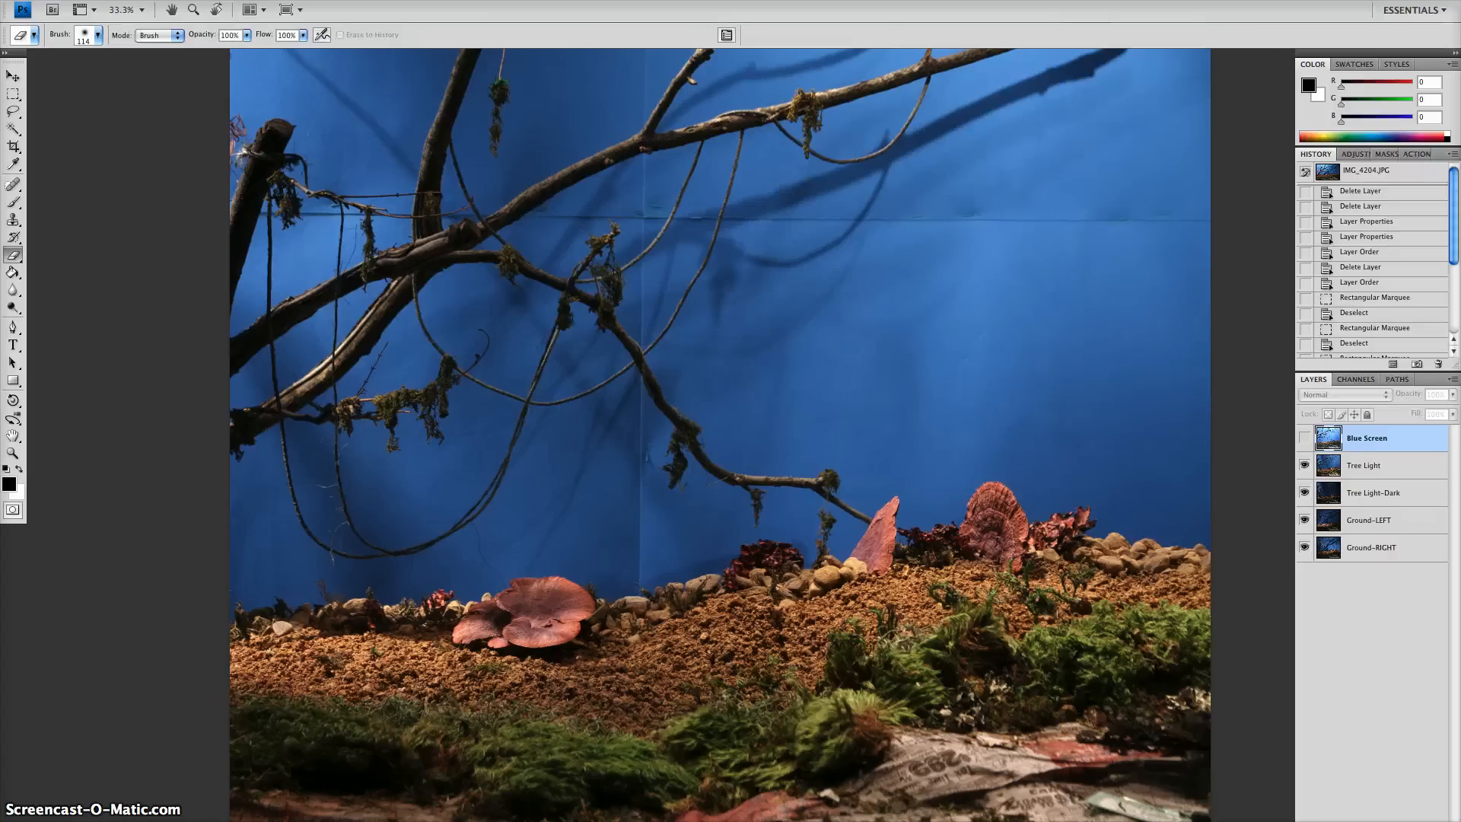
pyautogui.click(98, 35)
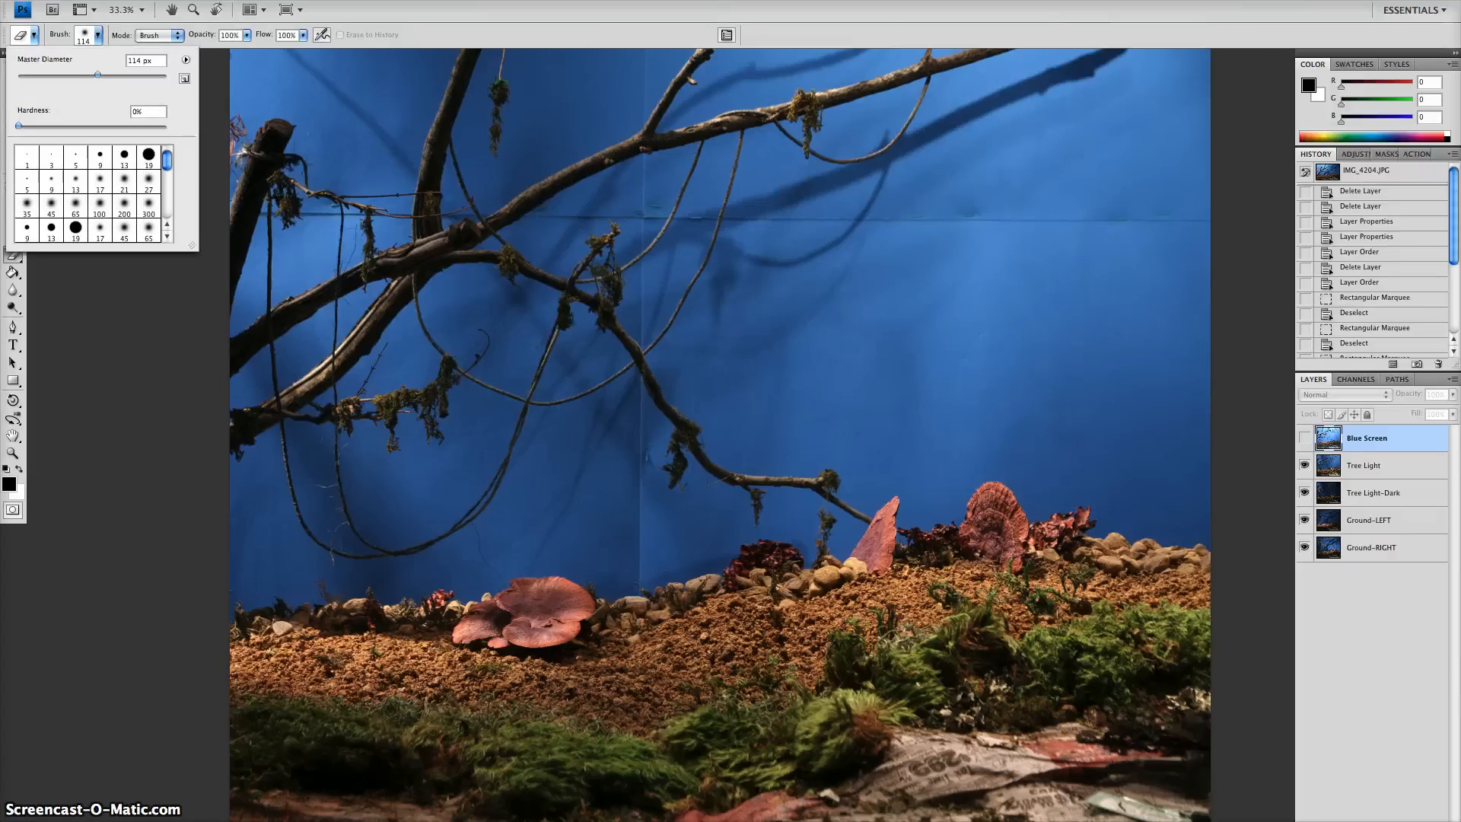
pyautogui.click(1365, 466)
pyautogui.click(98, 35)
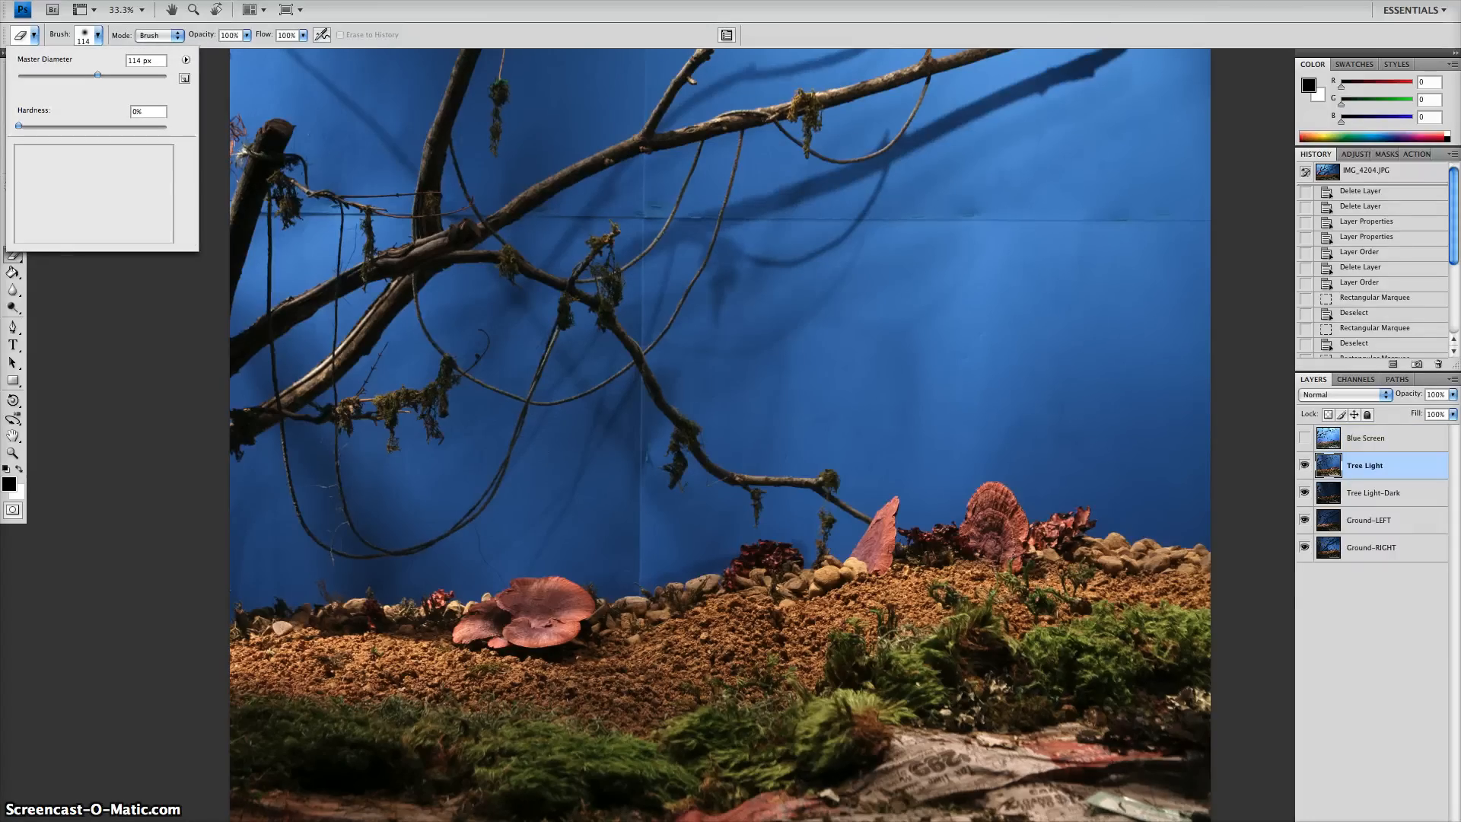
pyautogui.moveTo(74, 78); pyautogui.dragTo(86, 78)
pyautogui.press('Return')
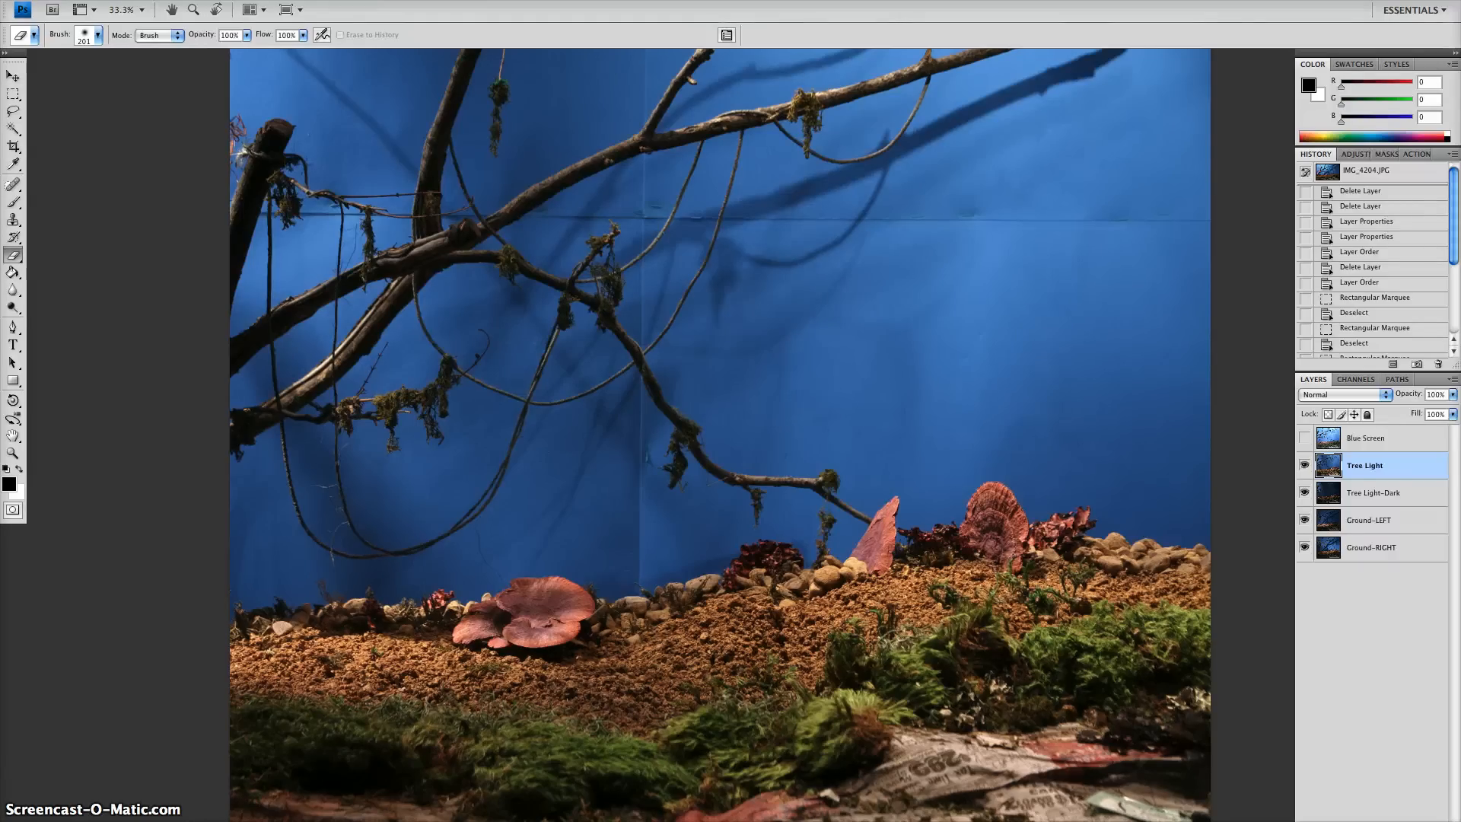
# Step: Toggle the Tree Light, Tree Light-Dark and Ground-LEFT layers off and back on to compare the lighting passes
pyautogui.click(1304, 465)
pyautogui.click(1304, 492)
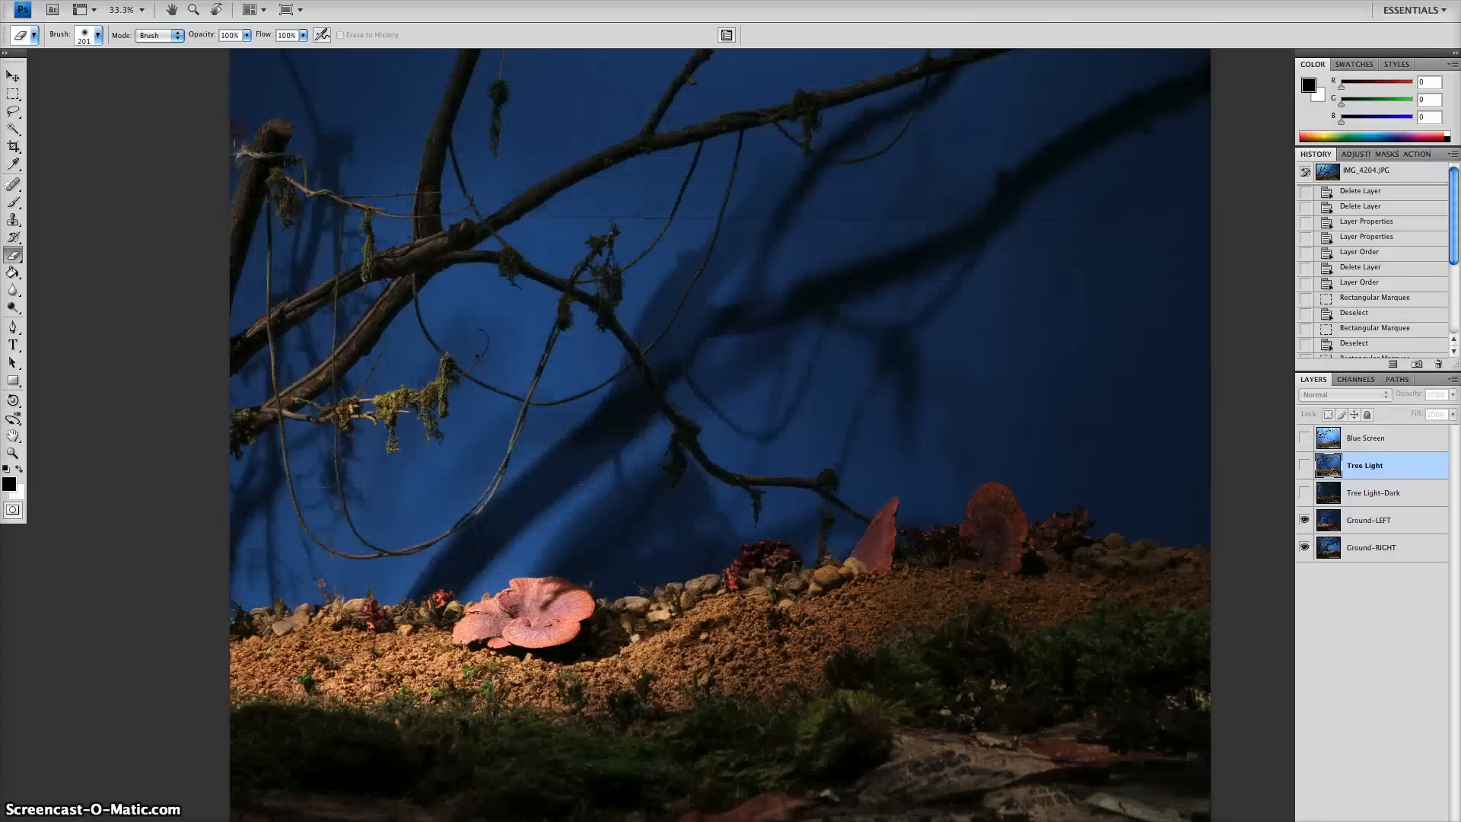
pyautogui.click(1304, 519)
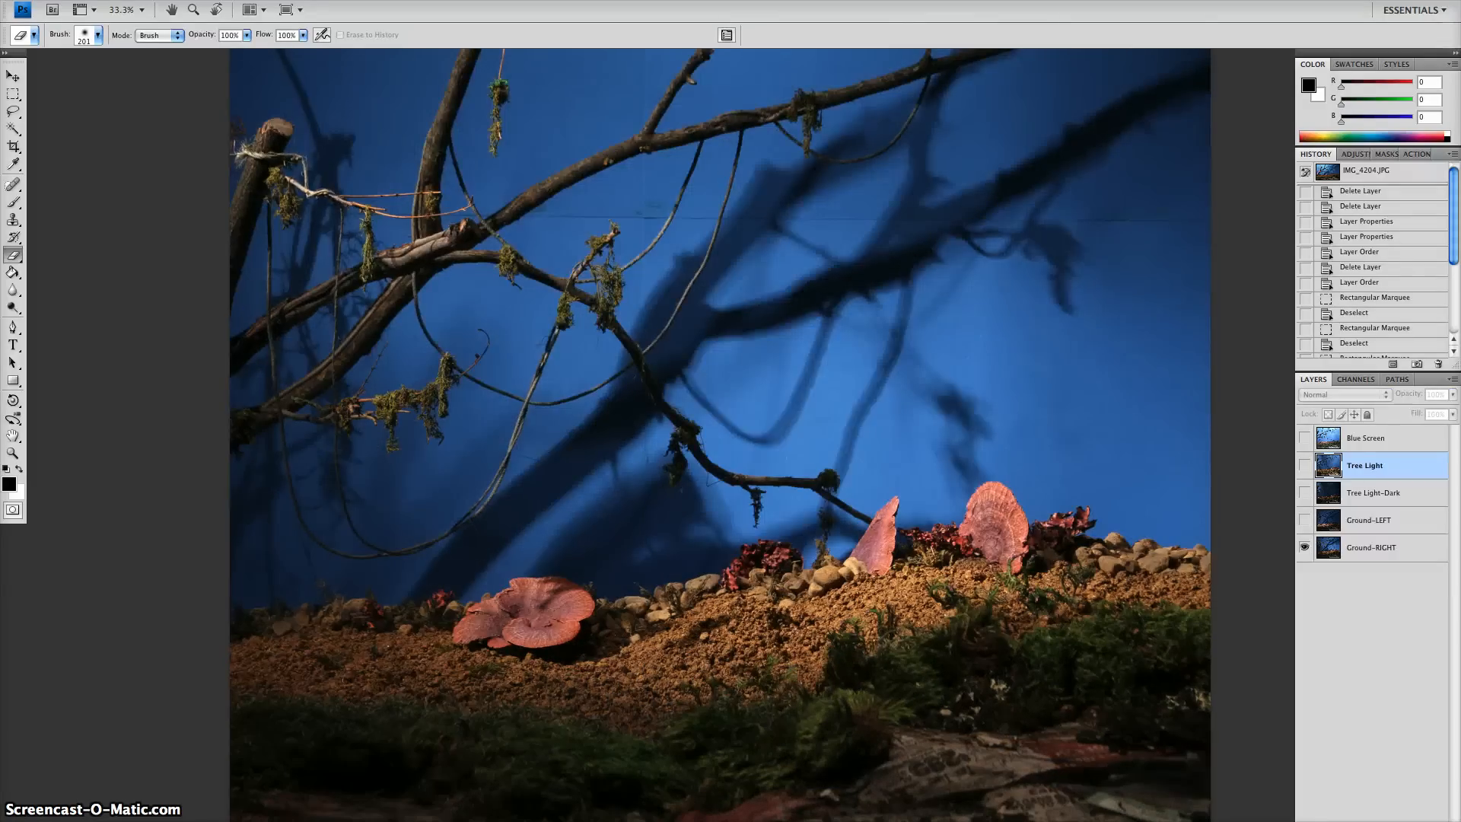
pyautogui.click(1304, 520)
pyautogui.click(1304, 492)
pyautogui.click(1304, 465)
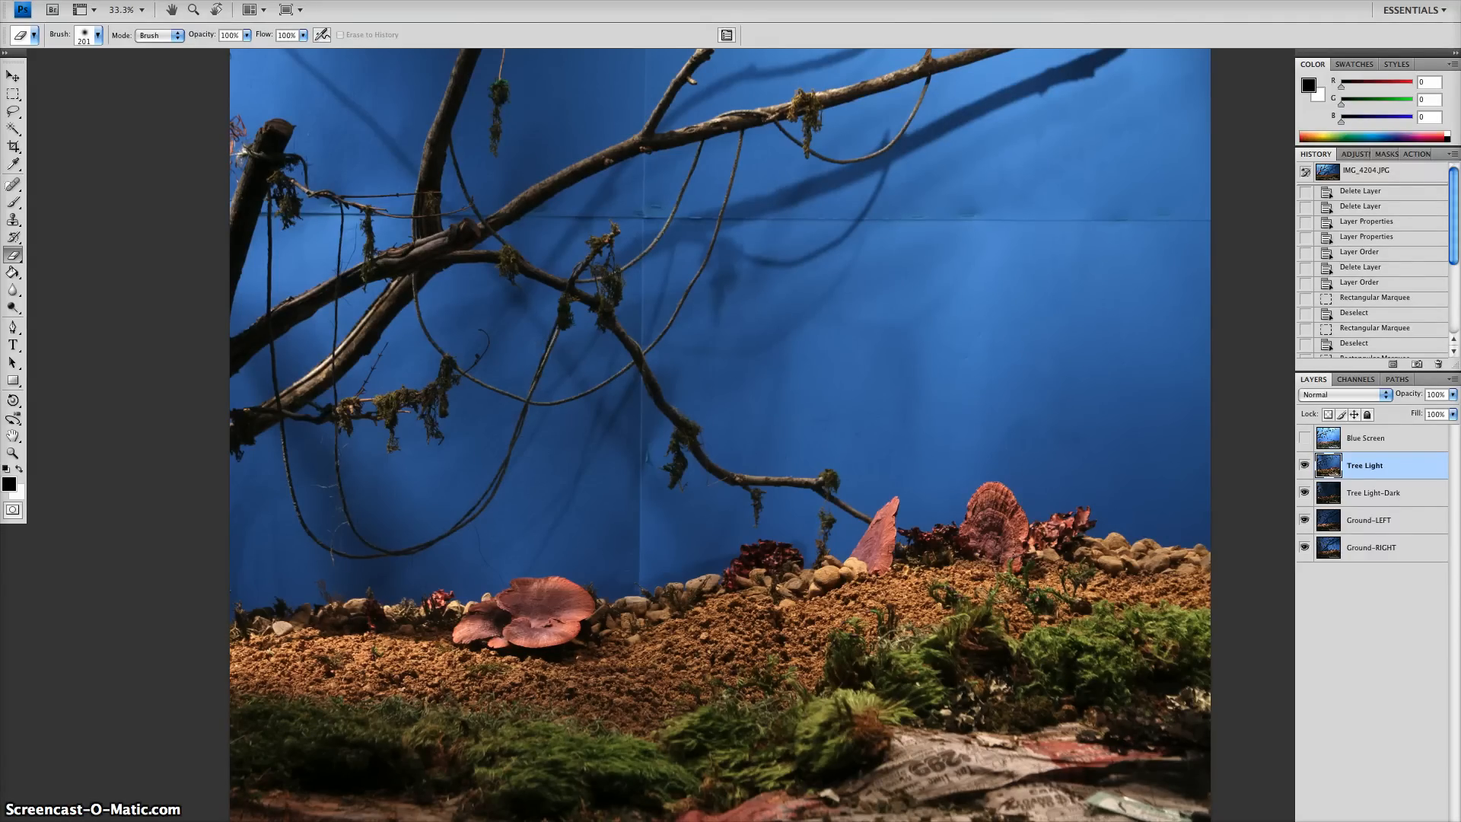
# Step: Erase the Tree Light layer along the whole ground line, from the left stones to behind the upright mushrooms, checking it against the hidden layer
pyautogui.moveTo(423, 606)
pyautogui.mouseDown()
pyautogui.moveTo(275, 608)
pyautogui.moveTo(341, 624)
pyautogui.mouseUp()
pyautogui.moveTo(242, 647)
pyautogui.mouseDown()
pyautogui.moveTo(260, 687)
pyautogui.moveTo(597, 770)
pyautogui.moveTo(574, 755)
pyautogui.mouseUp()
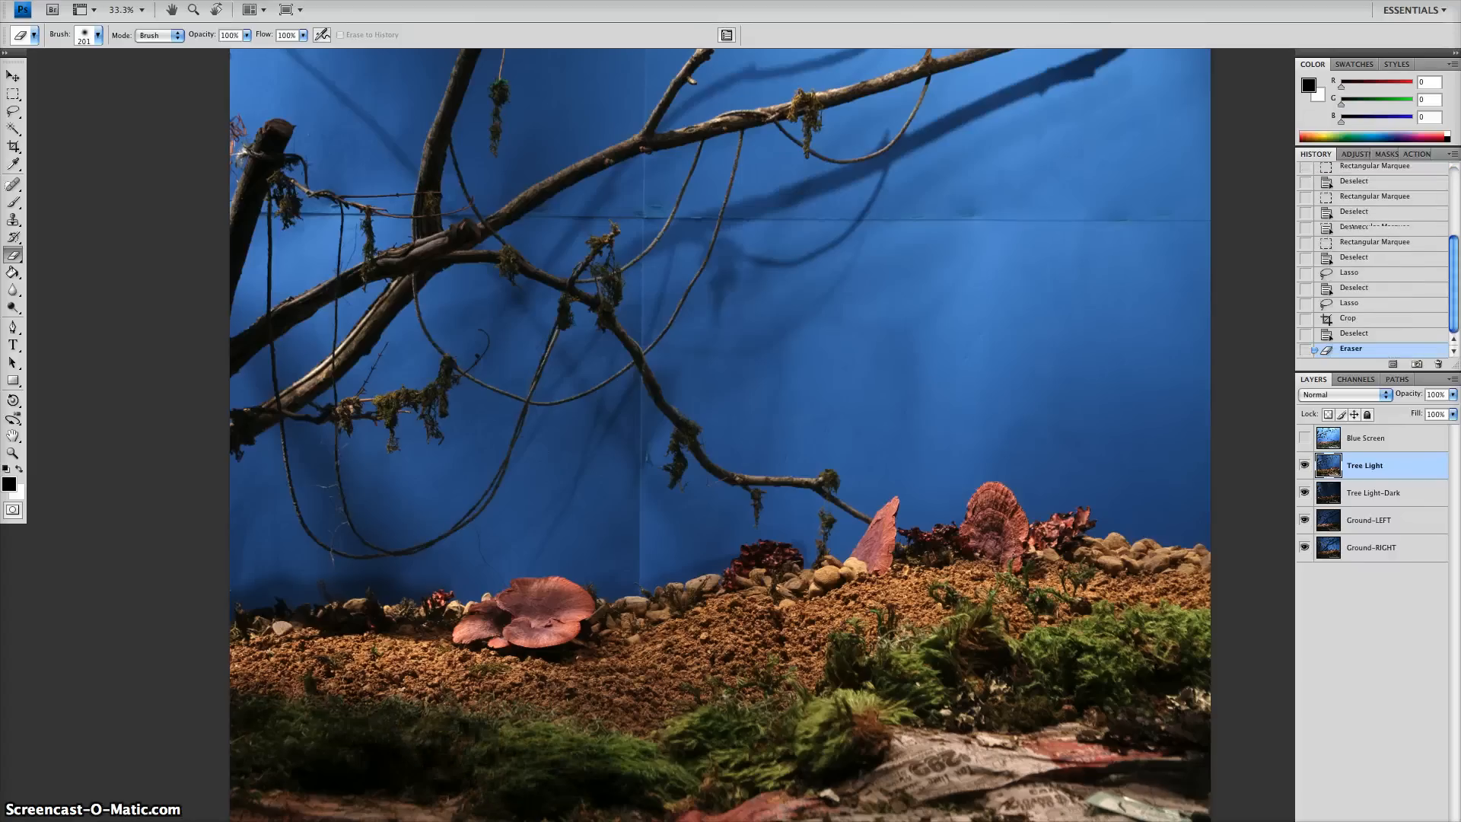
pyautogui.moveTo(615, 604)
pyautogui.mouseDown()
pyautogui.moveTo(620, 633)
pyautogui.moveTo(753, 580)
pyautogui.moveTo(795, 574)
pyautogui.moveTo(834, 595)
pyautogui.mouseUp()
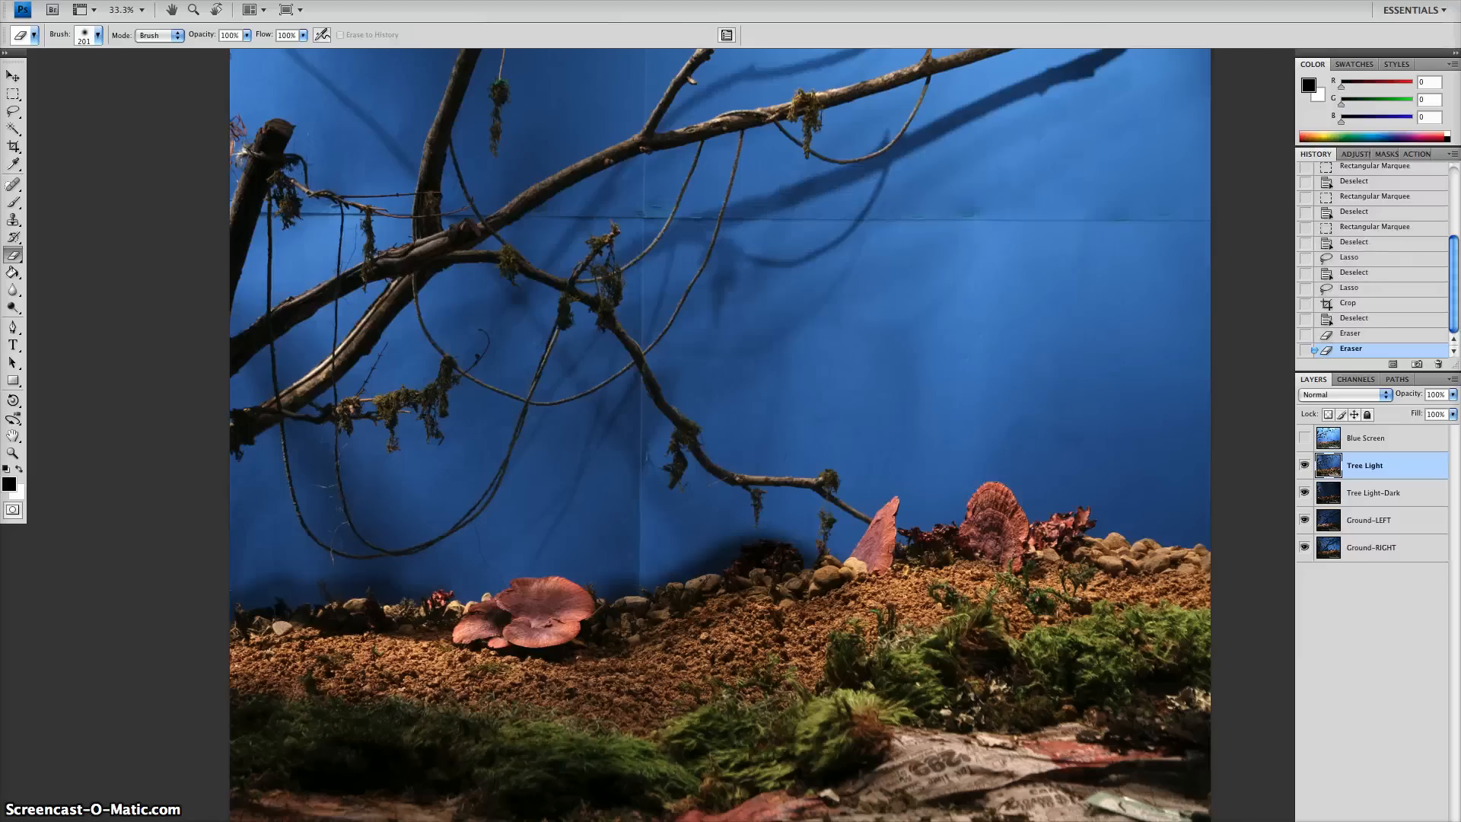
pyautogui.click(1304, 464)
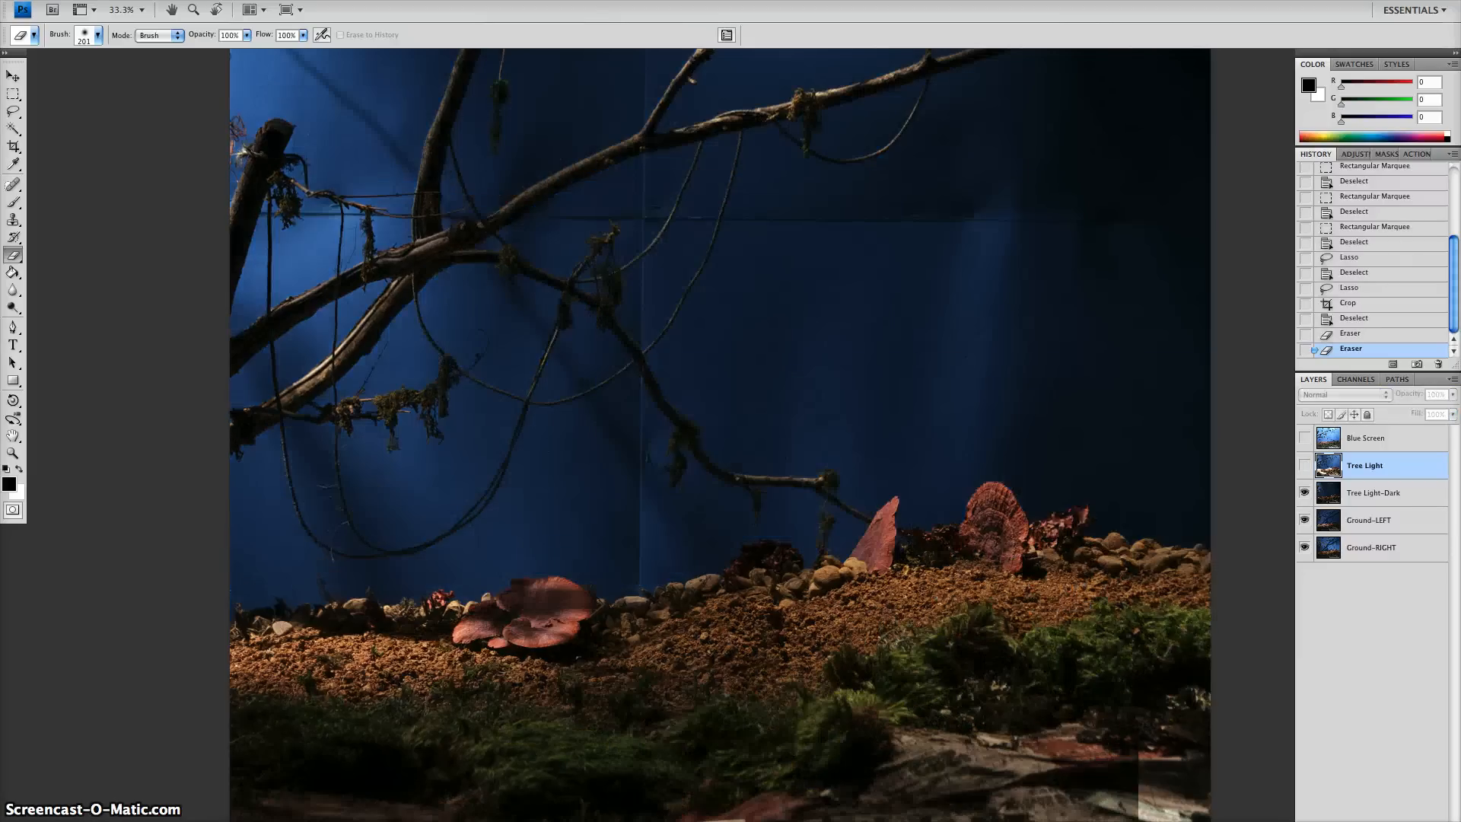
pyautogui.click(1304, 464)
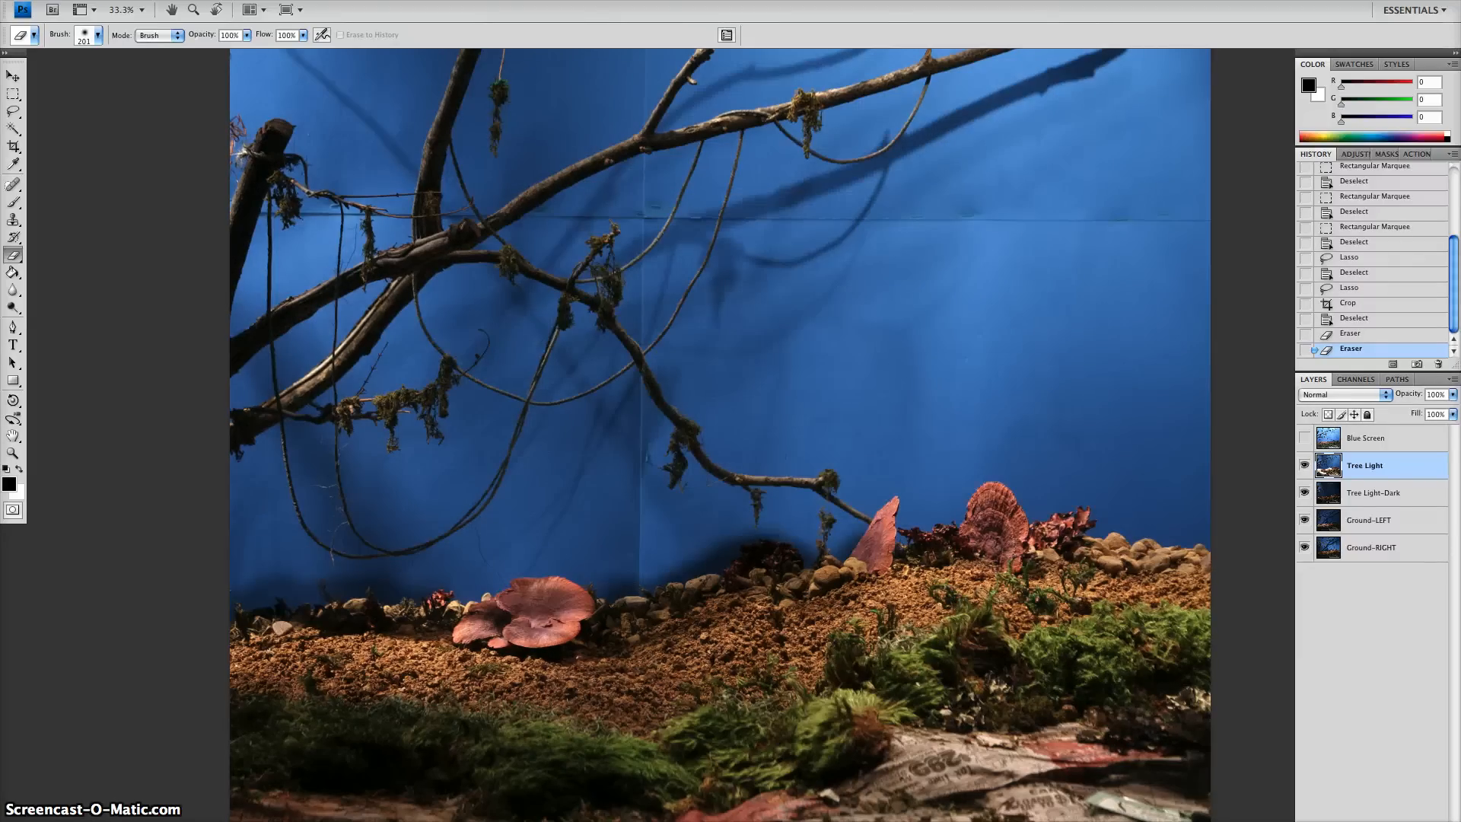
pyautogui.moveTo(907, 523)
pyautogui.mouseDown()
pyautogui.moveTo(1001, 498)
pyautogui.moveTo(1137, 516)
pyautogui.moveTo(1208, 575)
pyautogui.mouseUp()
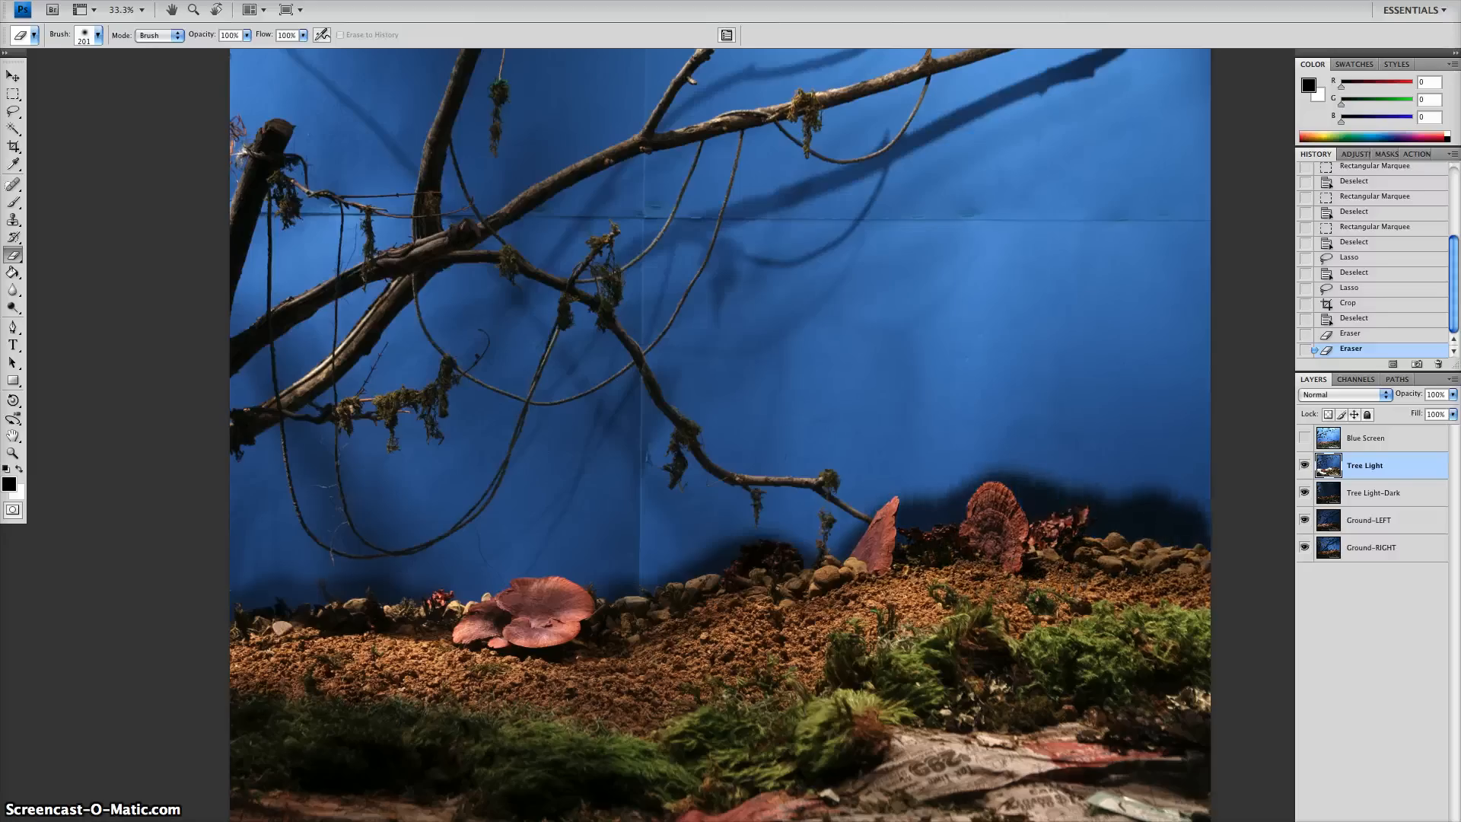
# Step: Lasso the entire ground area below the erased line on the Tree Light layer, delete it and deselect
pyautogui.press('l')
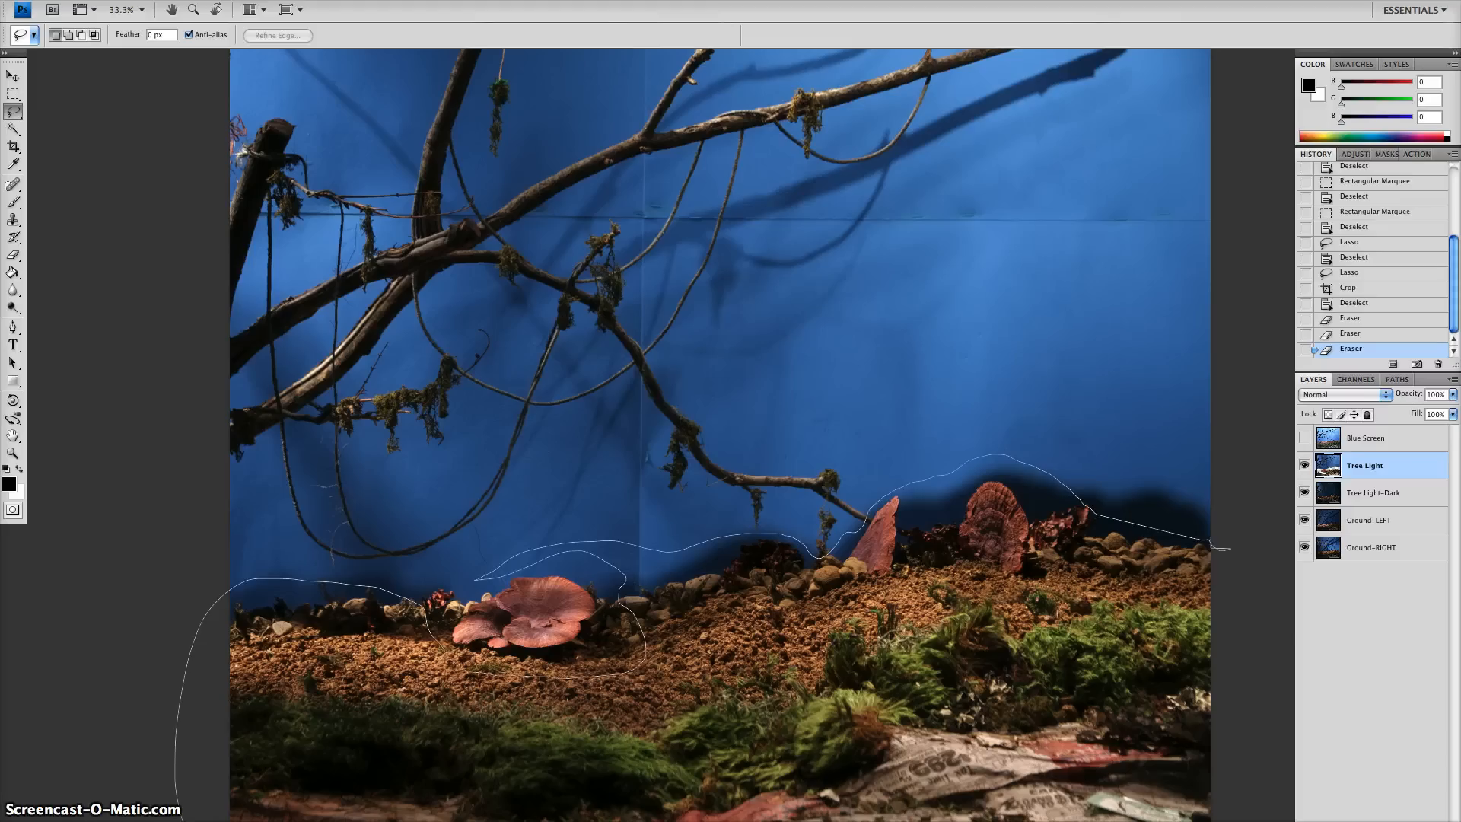
pyautogui.moveTo(1294, 635); pyautogui.dragTo(1294, 638)
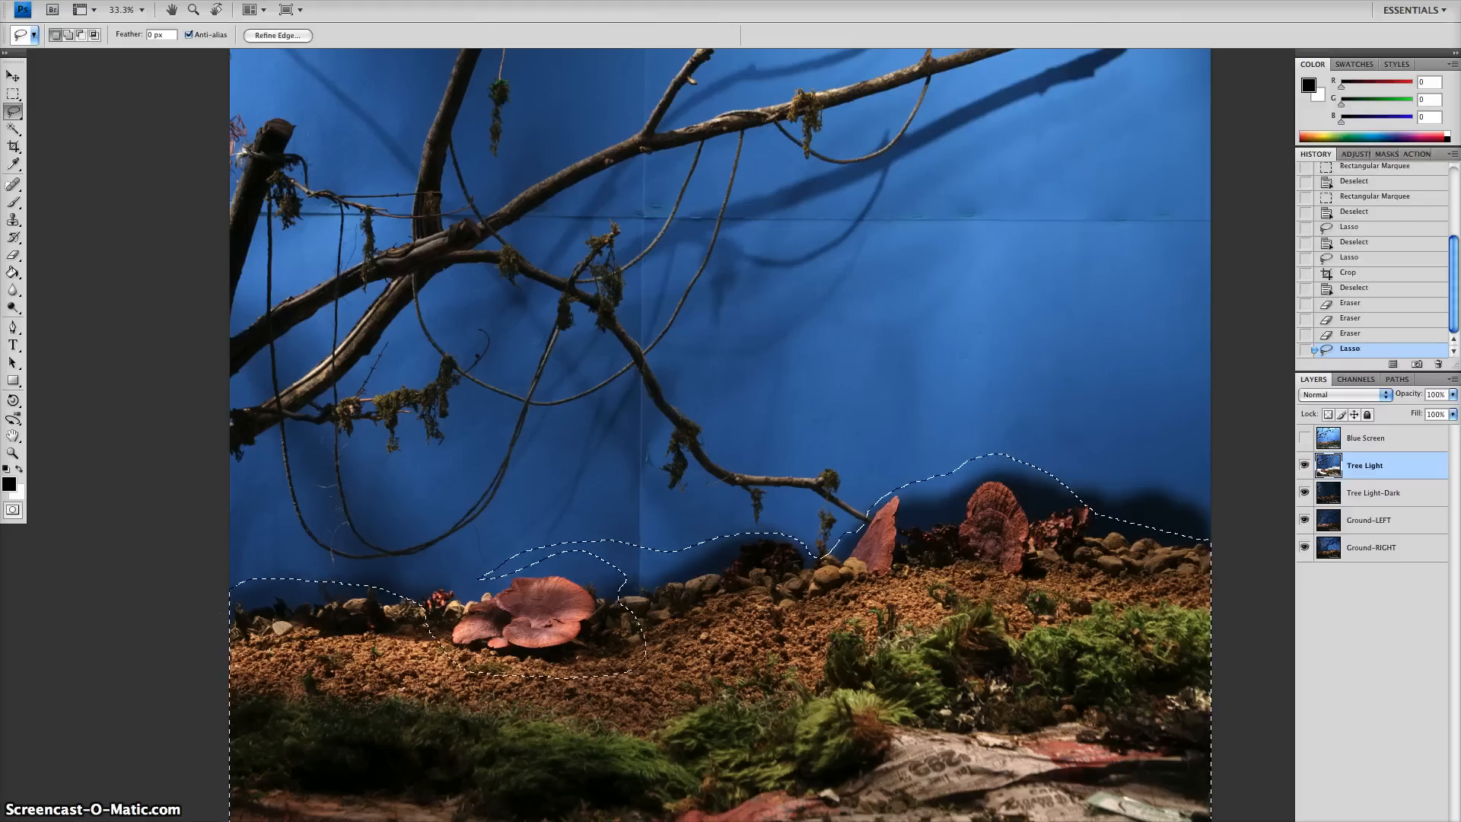
pyautogui.scroll(3, 719, 435)
pyautogui.scroll(-20, 720, 435)
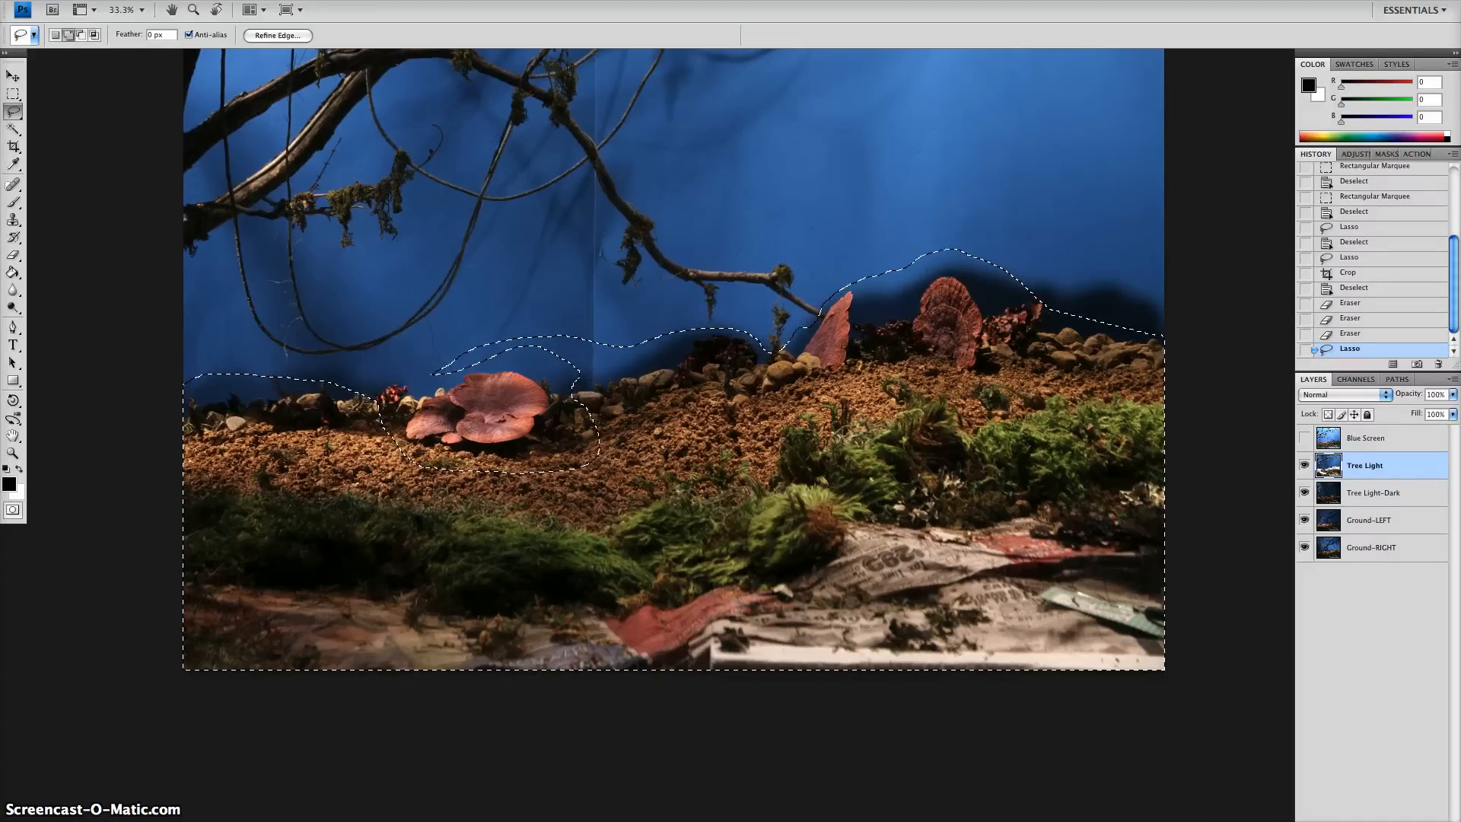
pyautogui.moveTo(415, 620); pyautogui.dragTo(184, 608)
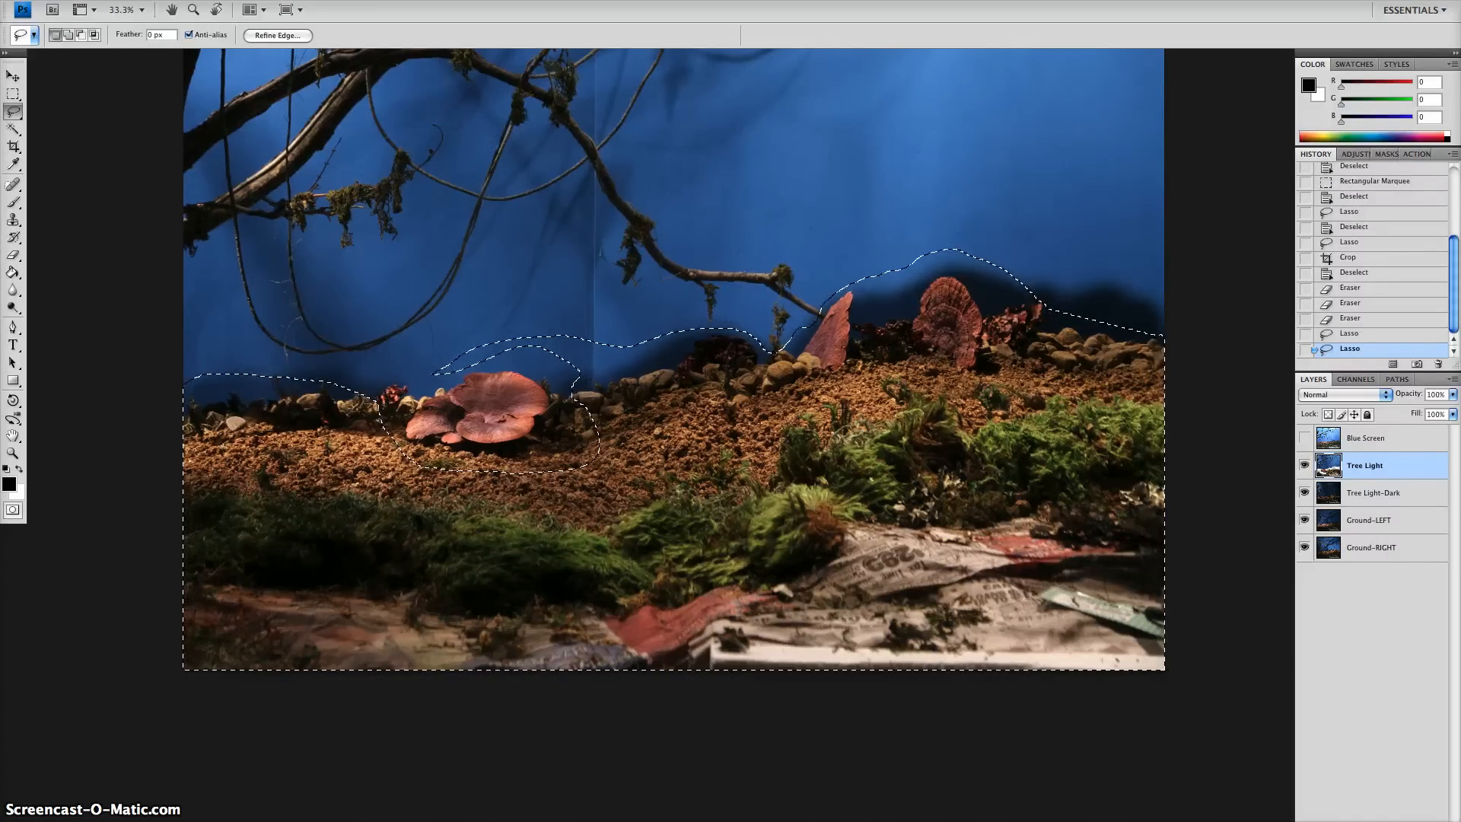
pyautogui.press('Delete')
pyautogui.hotkey('ctrl', 'd')
# Step: Erase the leftover Tree Light backdrop above the left mushroom cluster and the stones beside it to soften the cut edge
pyautogui.scroll(5, 662, 358)
pyautogui.hscroll(-4, 662, 358)
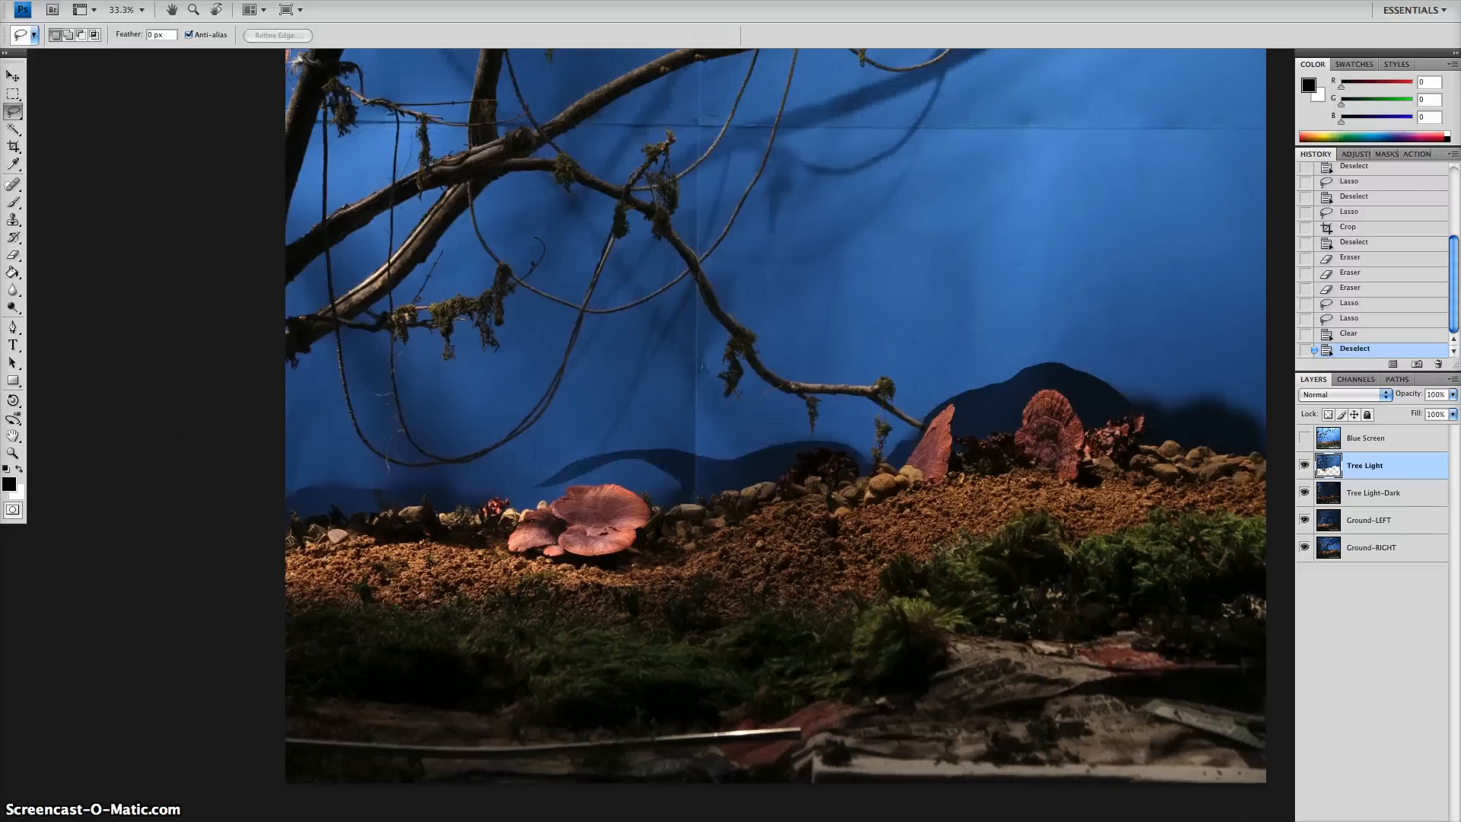
pyautogui.press('e')
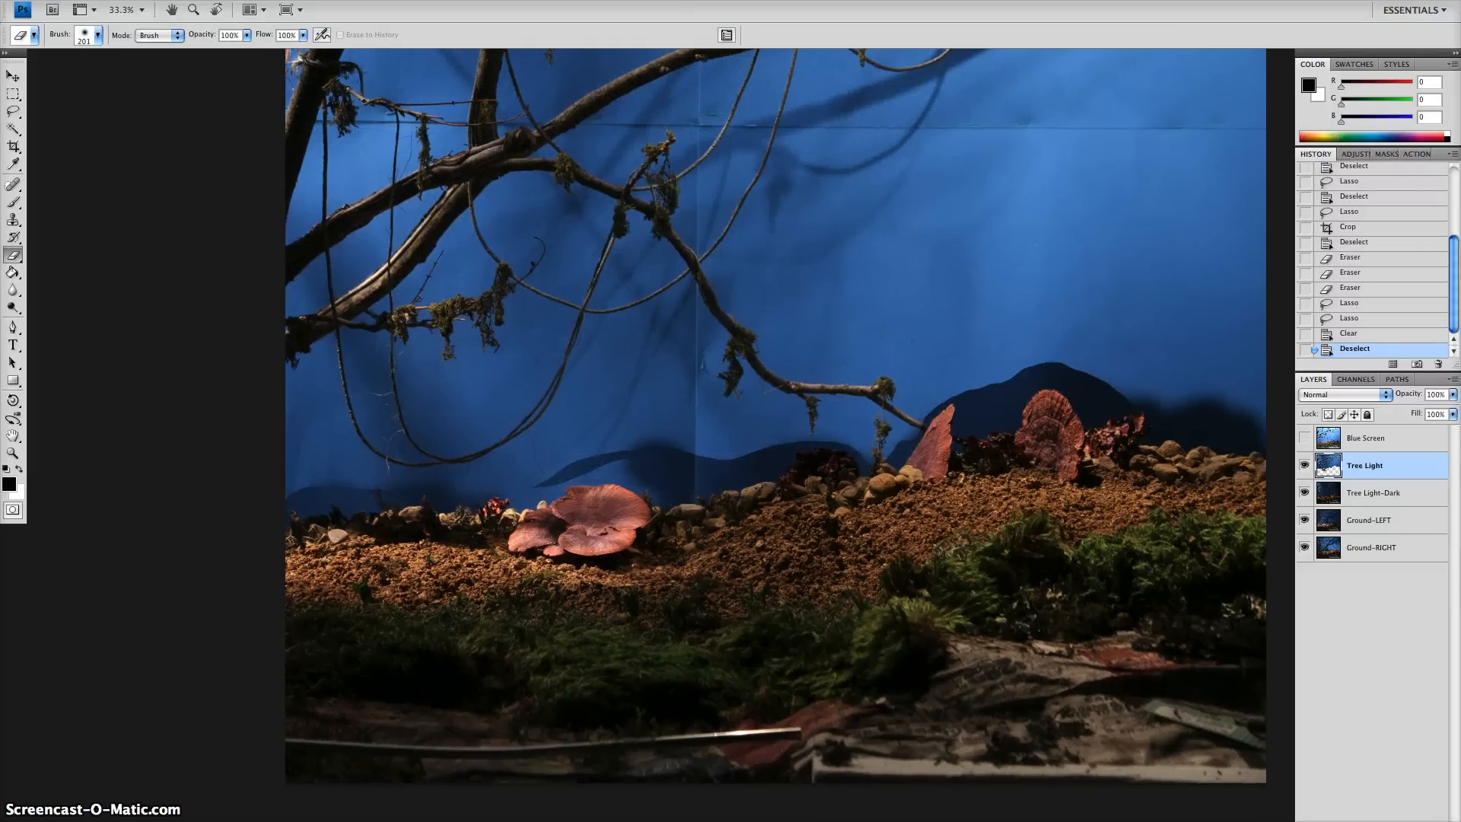
pyautogui.moveTo(627, 460); pyautogui.dragTo(561, 466)
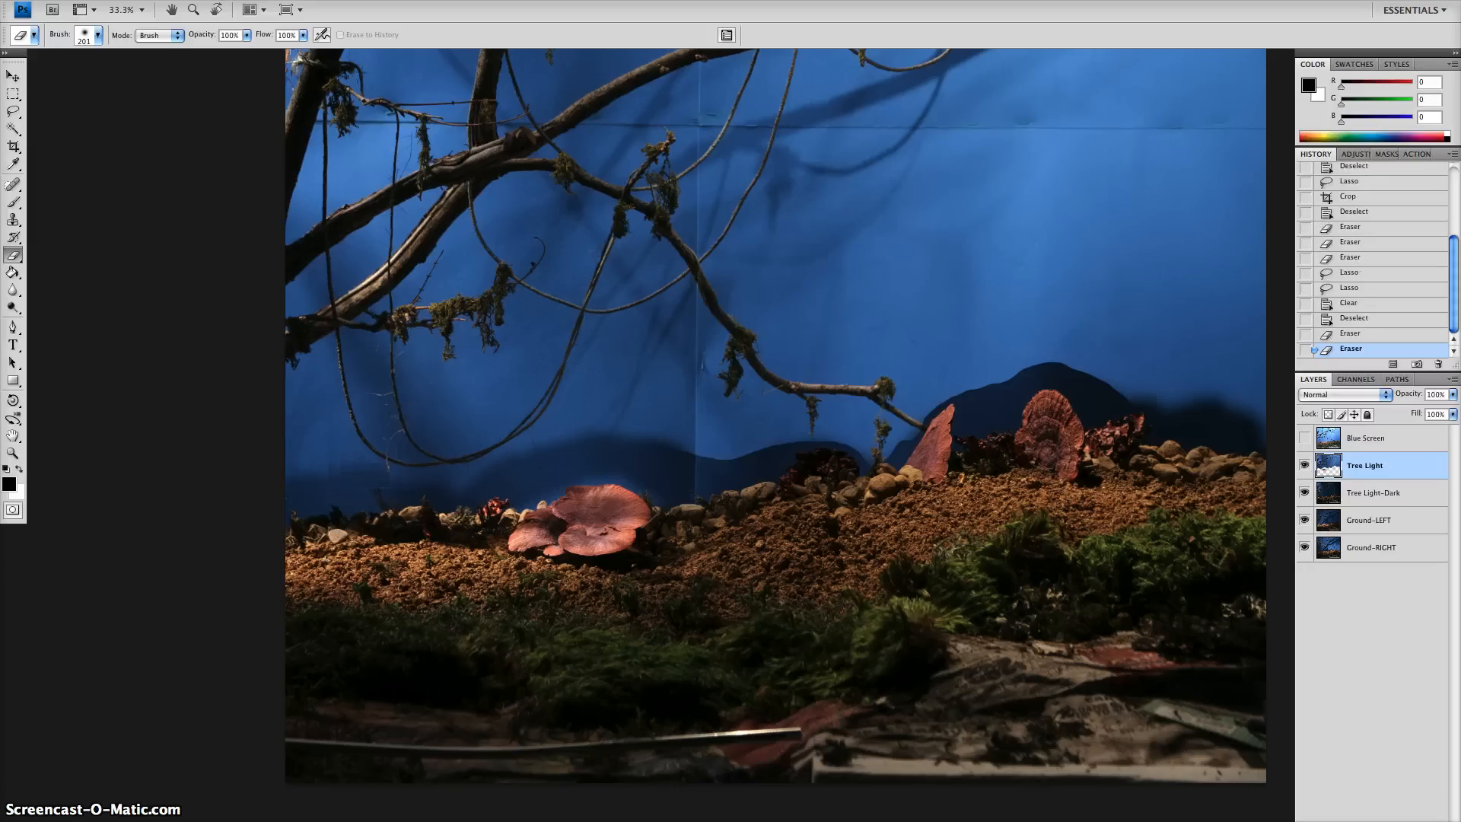
pyautogui.moveTo(763, 442); pyautogui.dragTo(674, 441)
# Step: Toggle the Tree Light-Dark layer off and on to compare how it affects the composite beneath Tree Light
pyautogui.scroll(5, 675, 442)
pyautogui.hscroll(3, 674, 441)
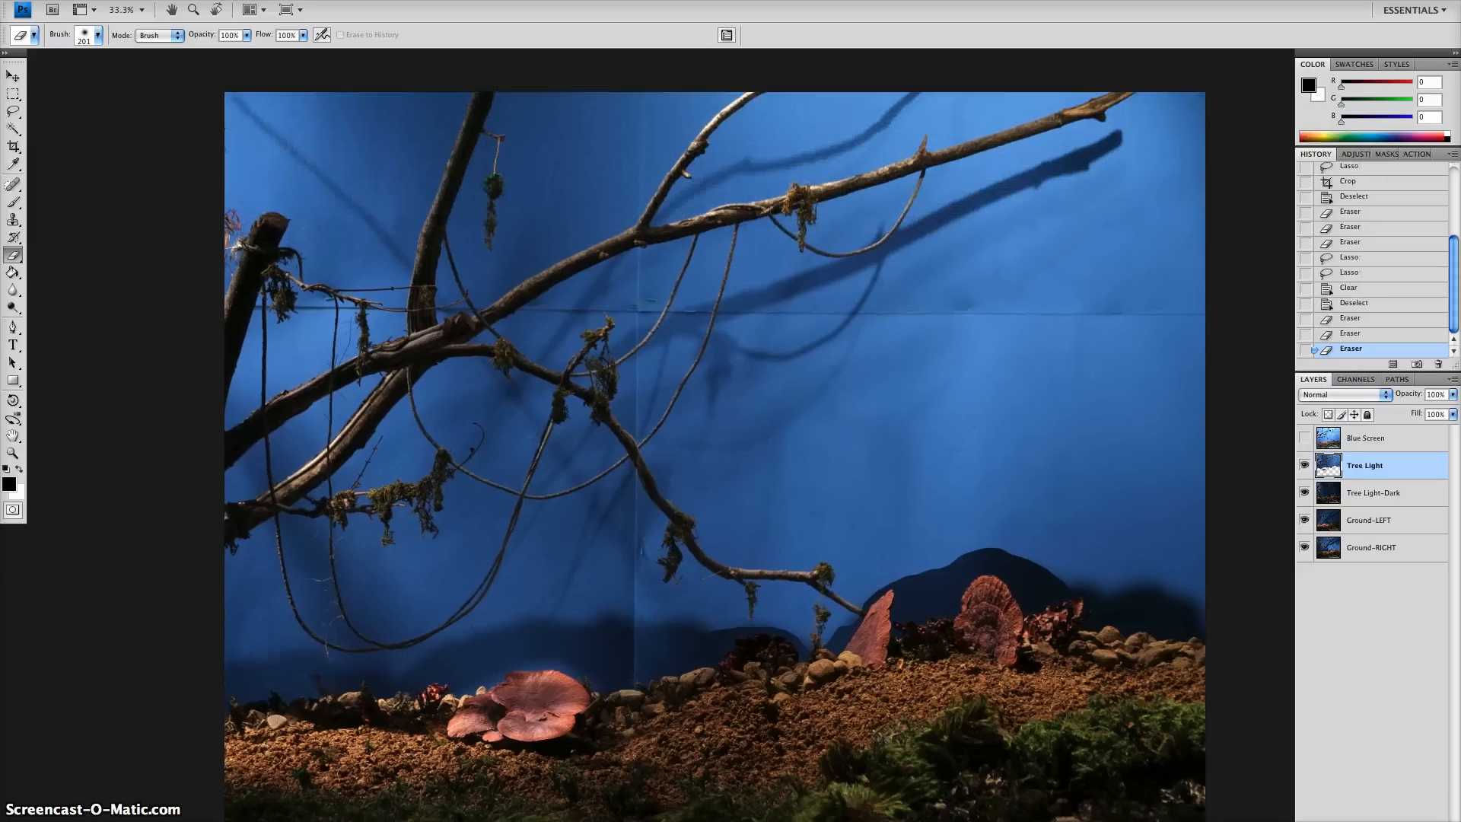
pyautogui.scroll(-2, 675, 441)
pyautogui.scroll(-2, 681, 436)
pyautogui.click(1304, 465)
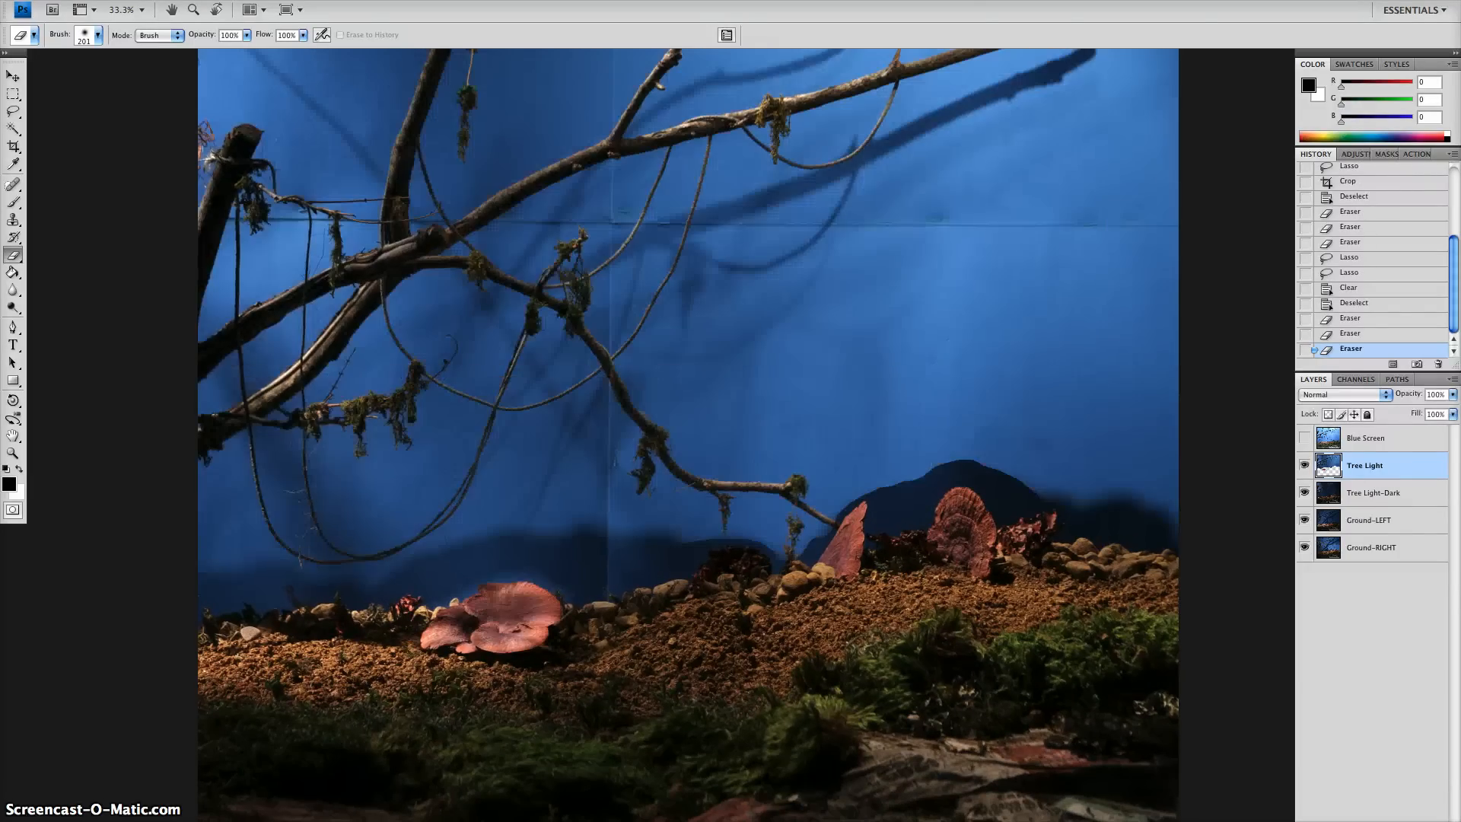
pyautogui.click(1304, 492)
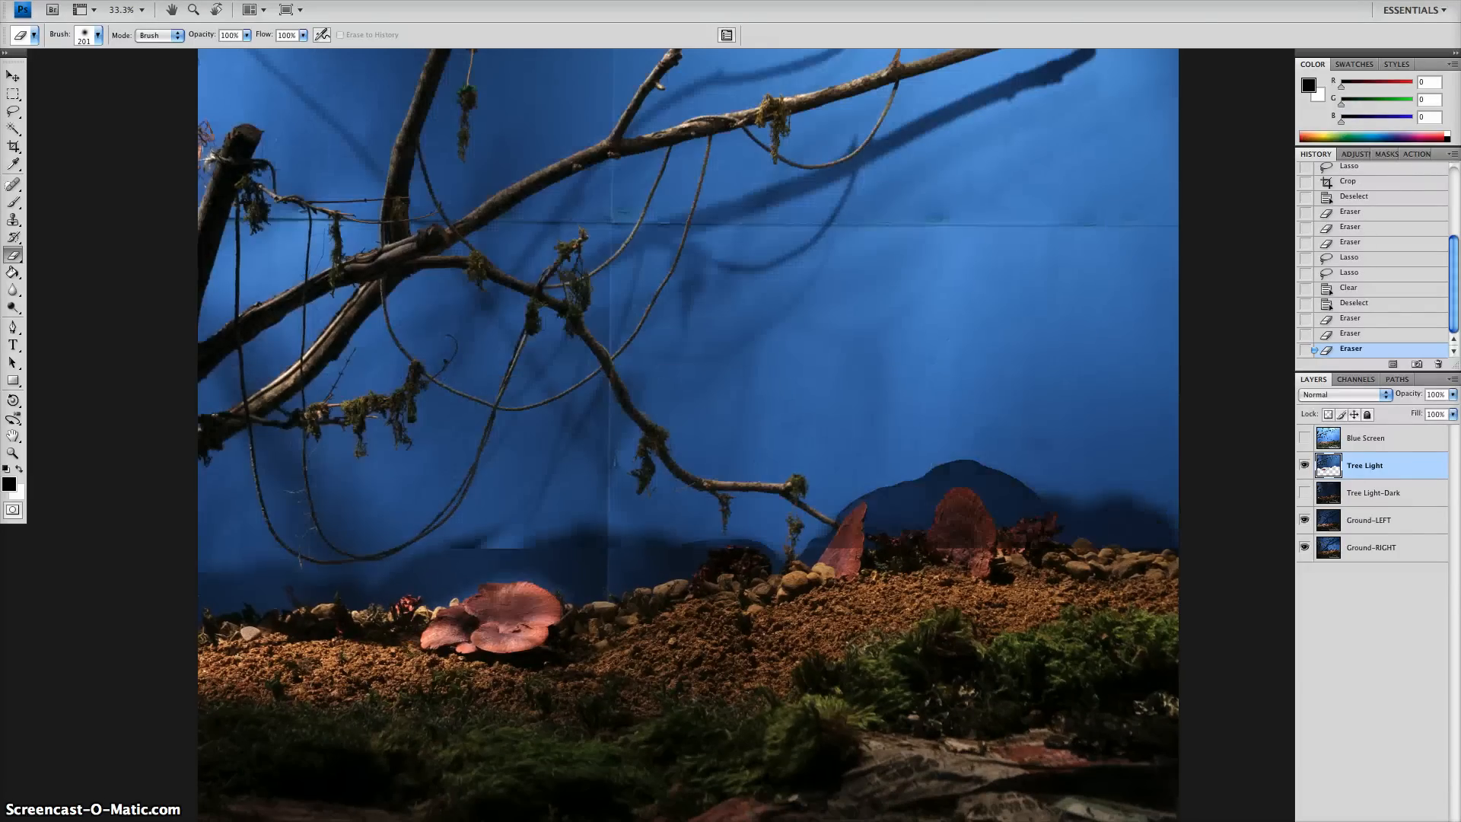
pyautogui.click(1304, 492)
pyautogui.click(1304, 493)
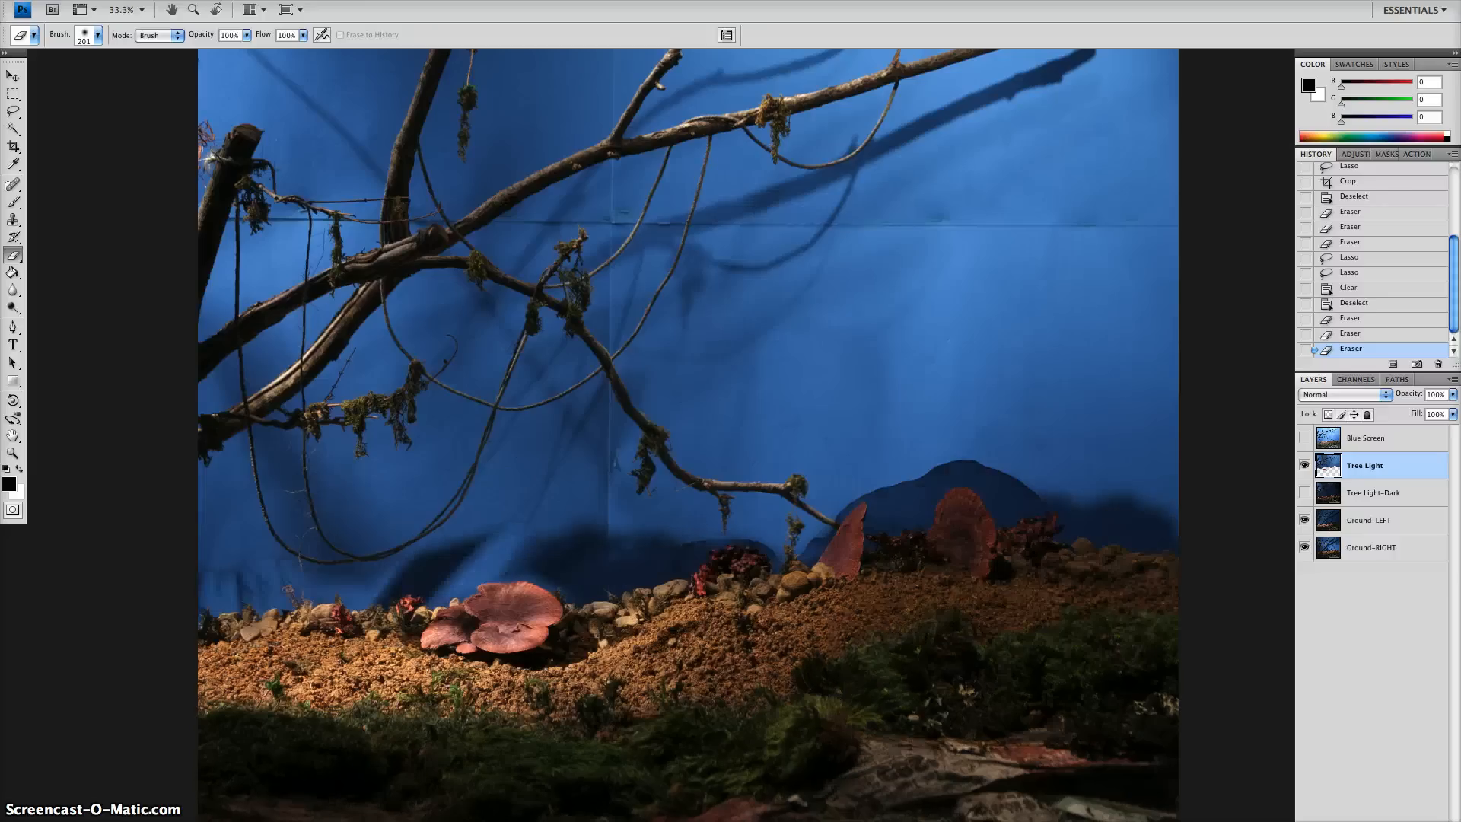
pyautogui.click(1304, 492)
pyautogui.click(1304, 493)
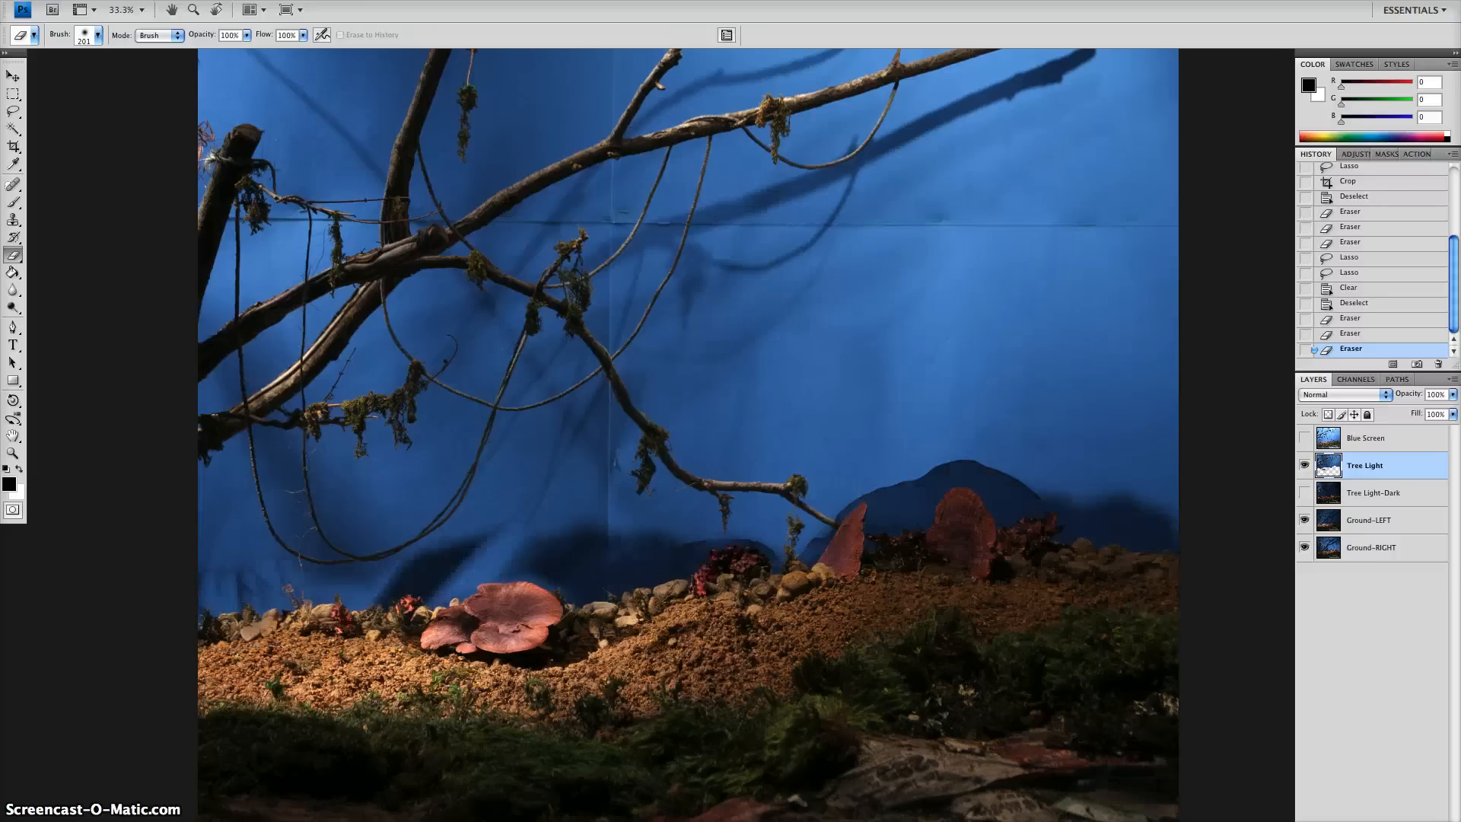
# Step: Show Tree Light-Dark and toggle the Tree Light layer off and on to compare the two tree lighting passes
pyautogui.click(1305, 465)
pyautogui.click(1304, 492)
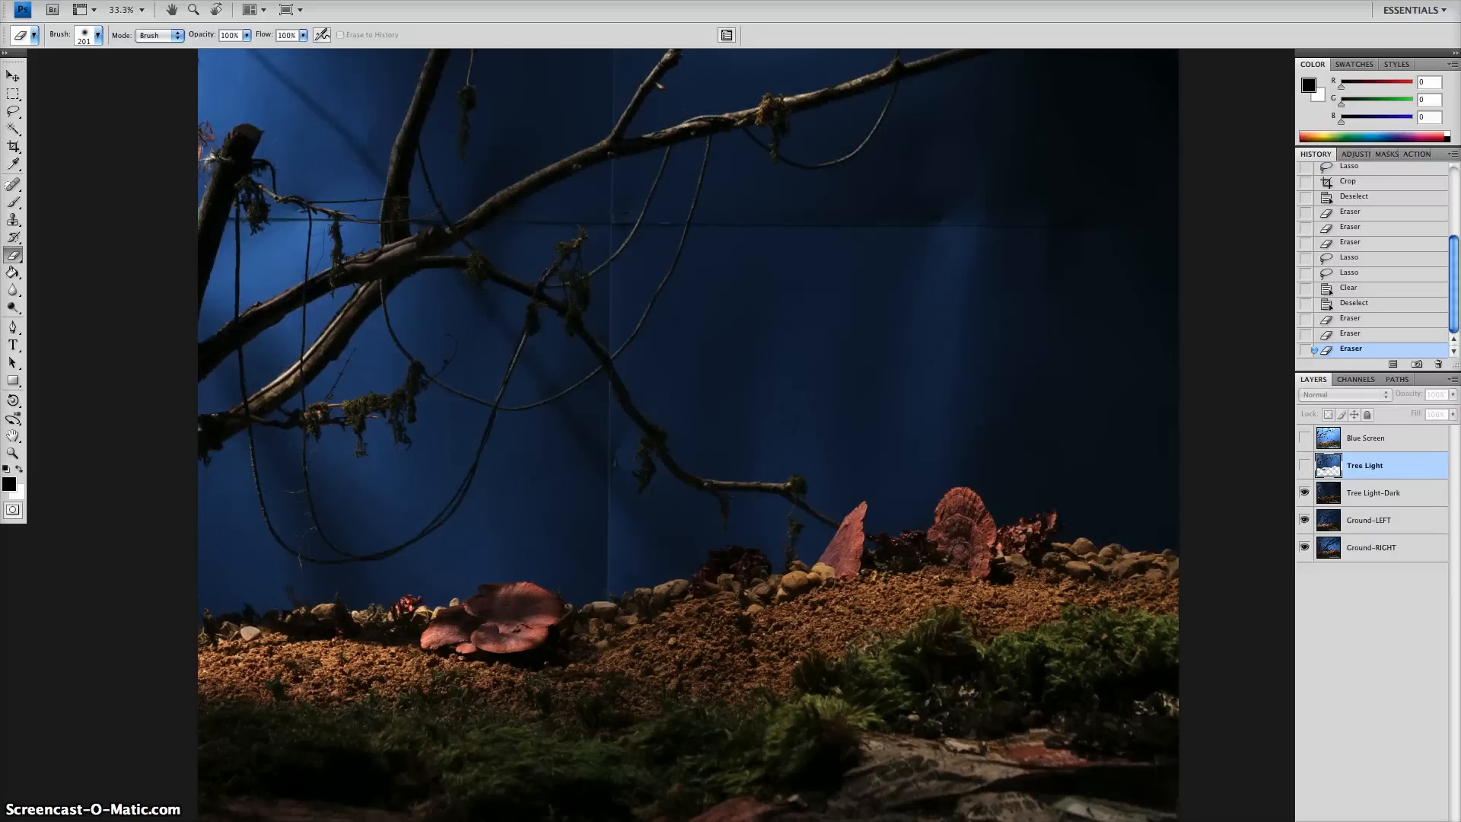
pyautogui.click(1304, 464)
pyautogui.click(1304, 465)
pyautogui.click(1304, 464)
pyautogui.click(1305, 465)
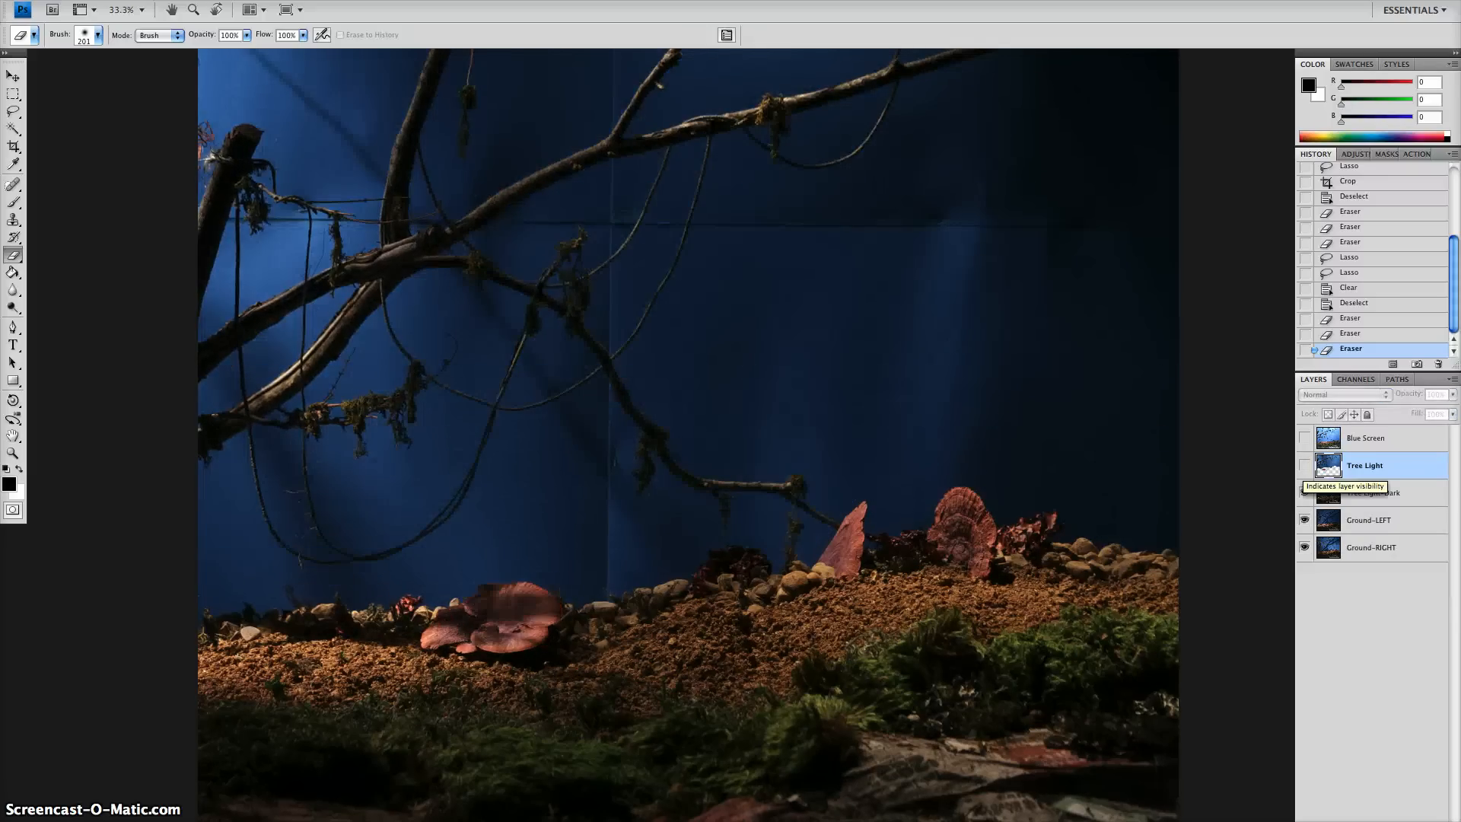
# Step: Hide Tree Light-Dark with Tree Light shown, and toggle Ground-LEFT off and on for comparison
pyautogui.click(1305, 492)
pyautogui.click(1304, 464)
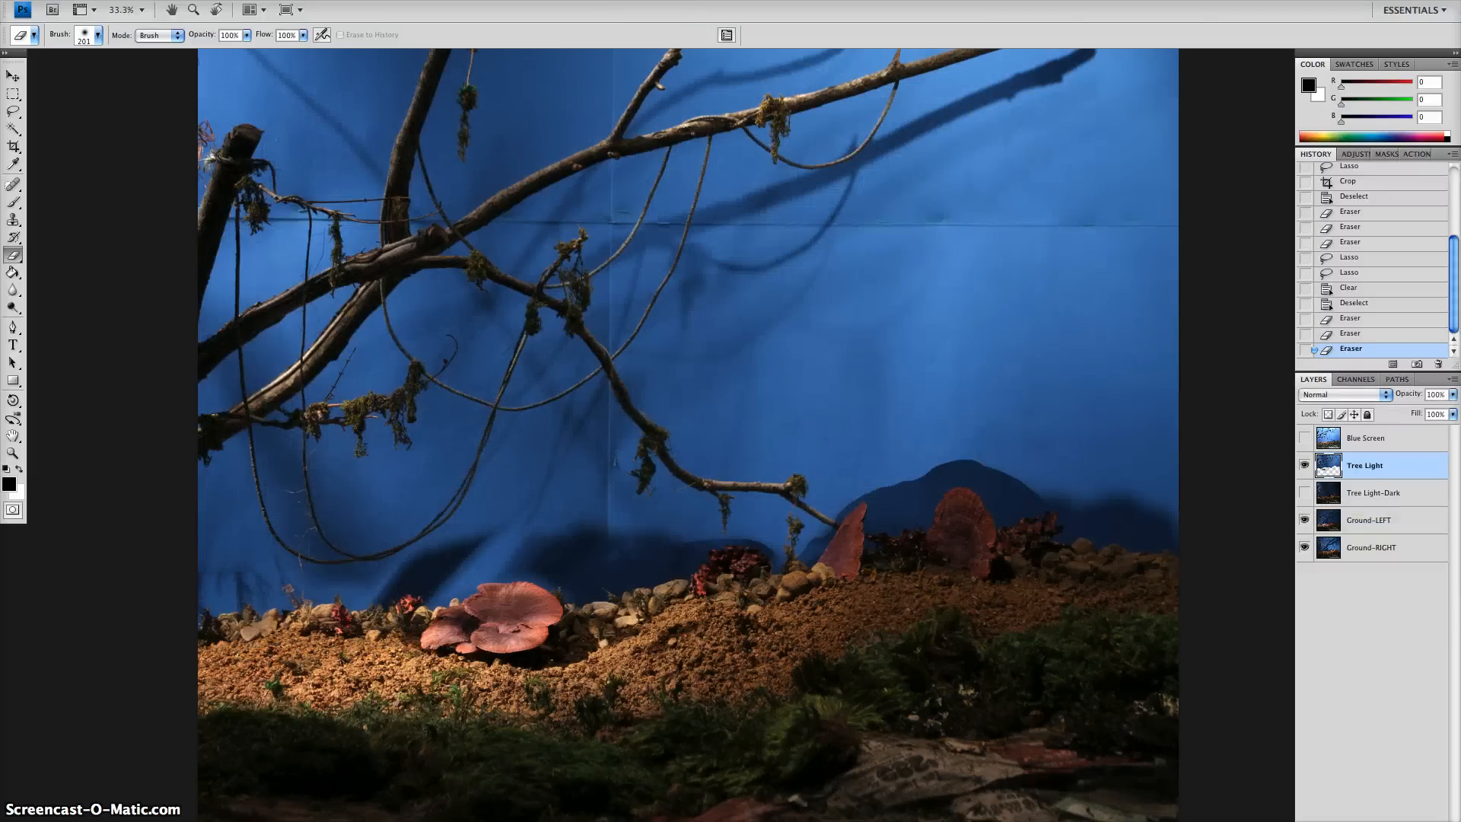
pyautogui.click(1304, 520)
pyautogui.click(1305, 519)
pyautogui.click(1304, 519)
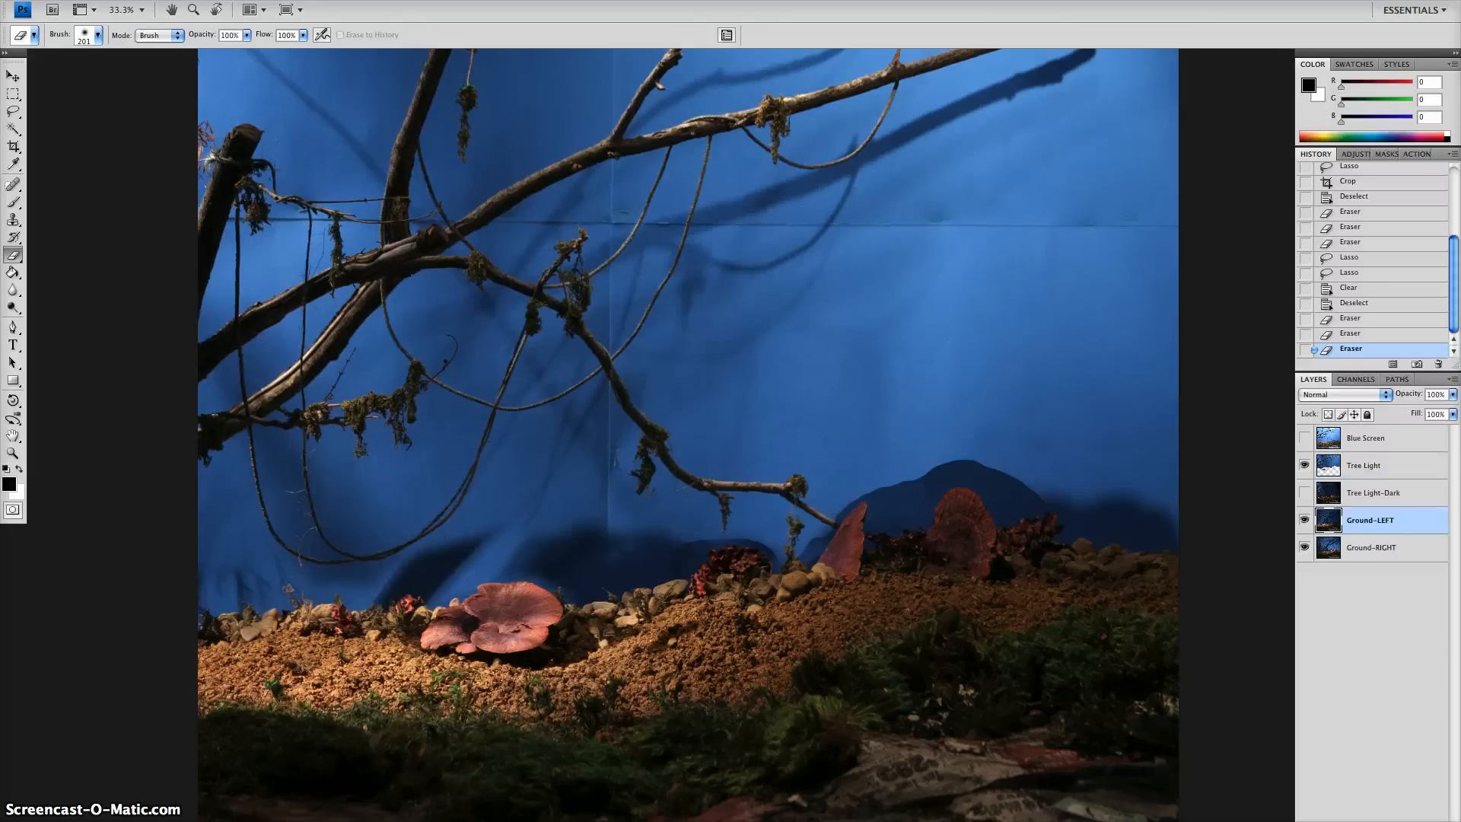
# Step: Enlarge the Eraser brush to 1242 px and erase Ground-LEFT over the right-hand ground and upright mushrooms
pyautogui.click(99, 36)
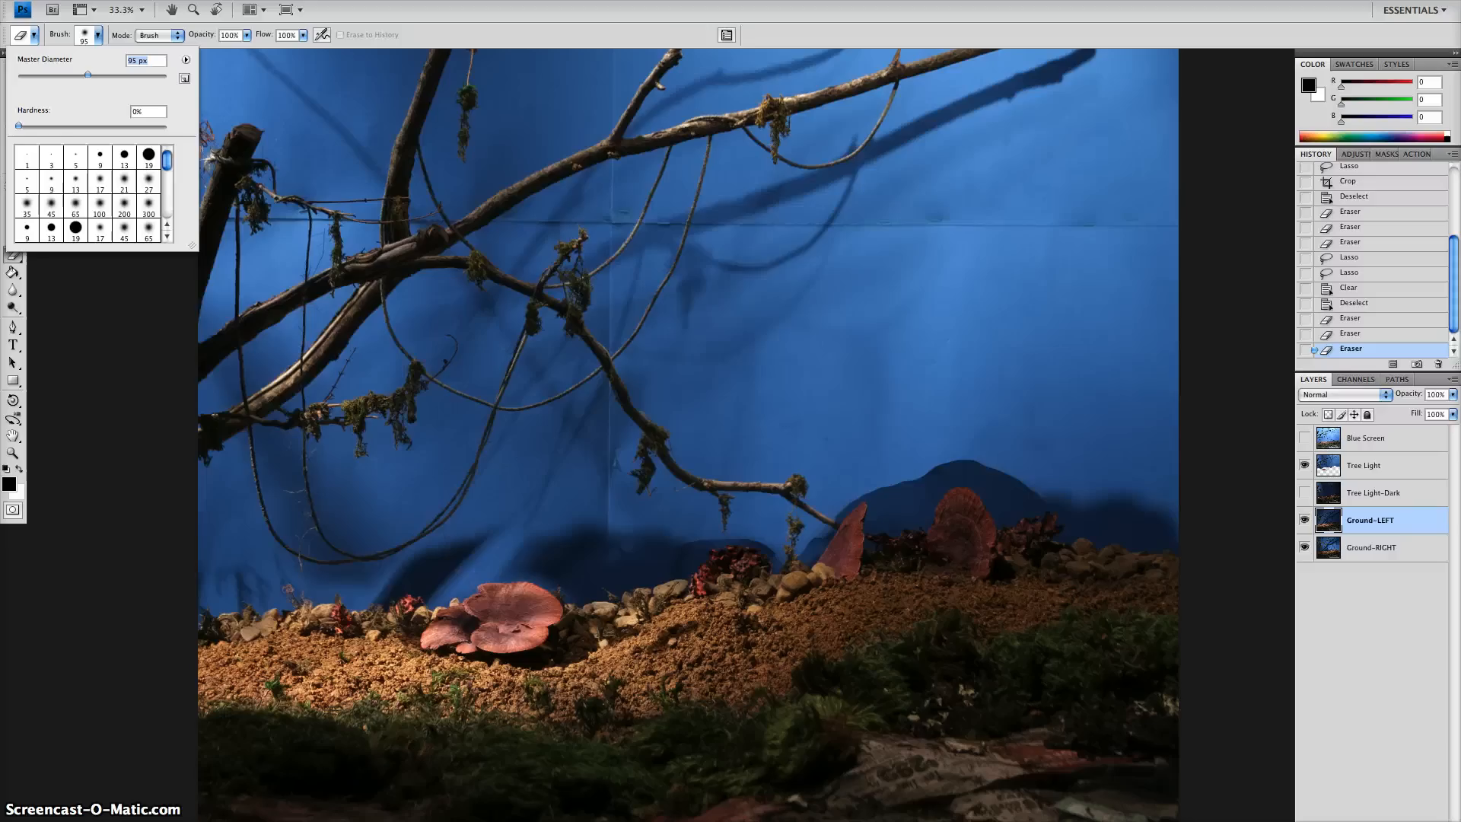
pyautogui.moveTo(156, 76); pyautogui.dragTo(160, 76)
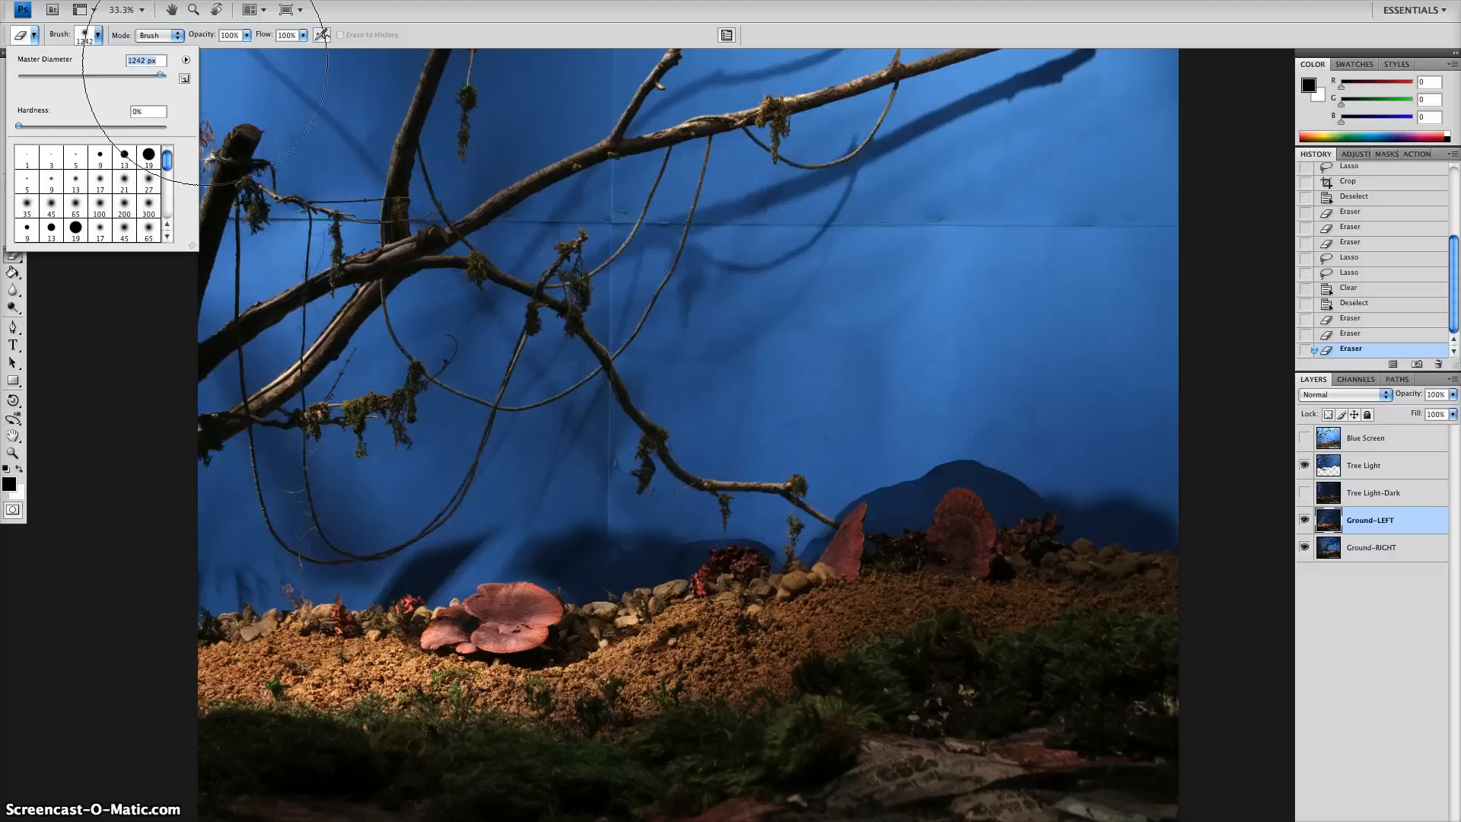
pyautogui.press('Return')
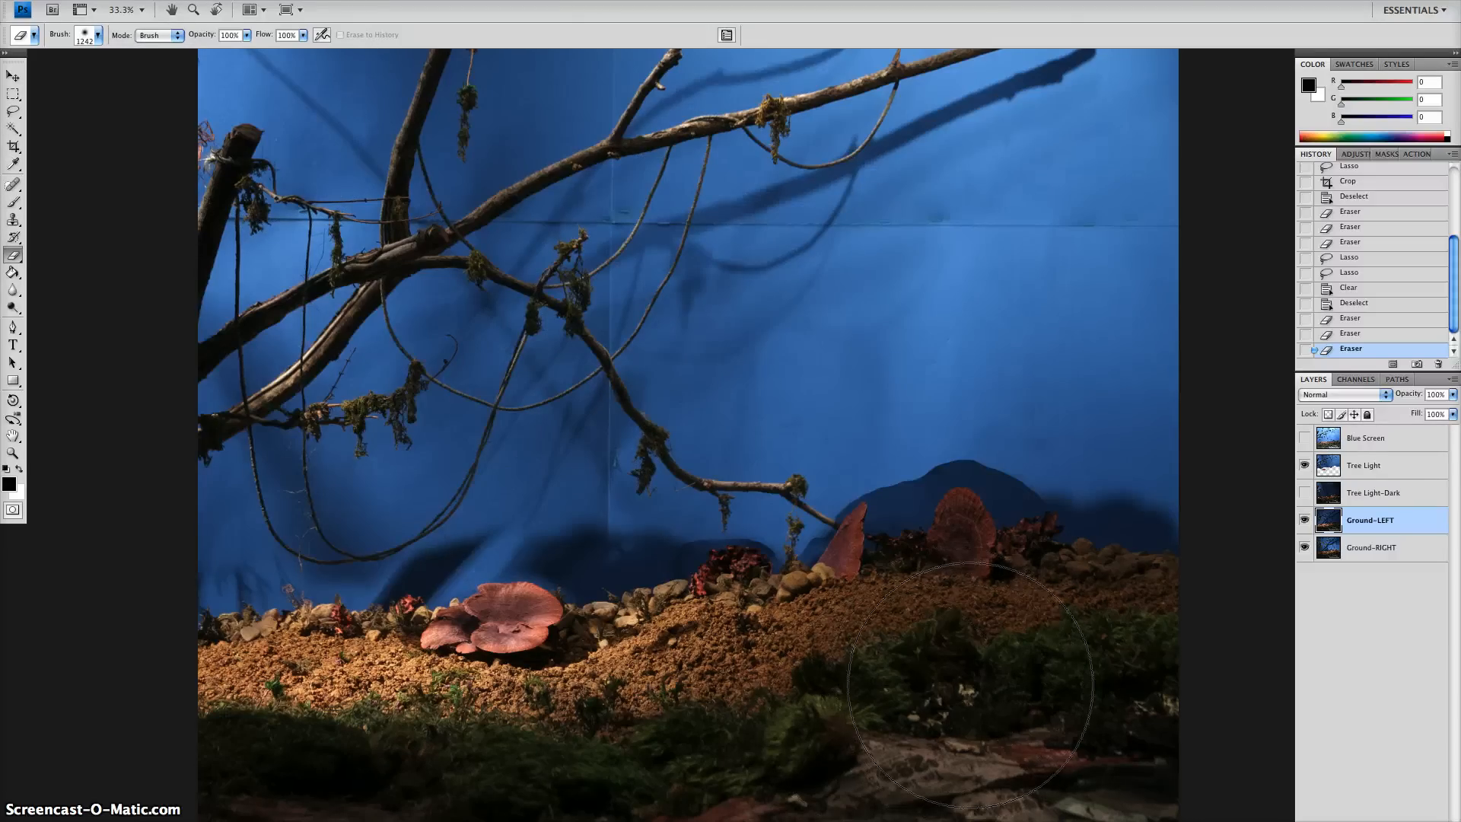
pyautogui.moveTo(1005, 663)
pyautogui.mouseDown()
pyautogui.moveTo(958, 655)
pyautogui.moveTo(1126, 662)
pyautogui.moveTo(922, 679)
pyautogui.moveTo(1066, 608)
pyautogui.moveTo(1005, 548)
pyautogui.moveTo(1207, 701)
pyautogui.moveTo(1303, 484)
pyautogui.moveTo(922, 587)
pyautogui.moveTo(854, 645)
pyautogui.mouseUp()
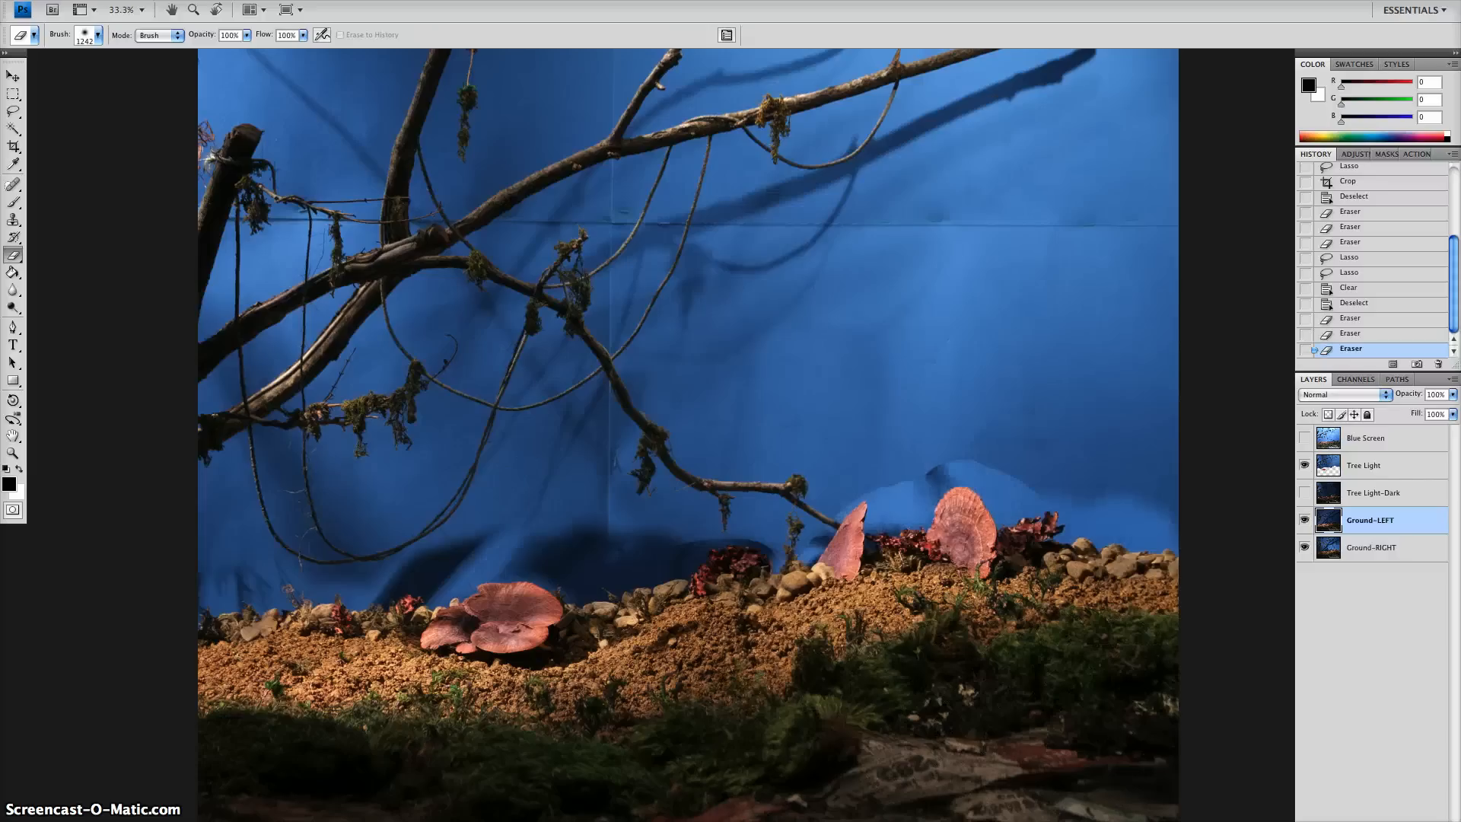
# Step: Undo and redo the Ground-LEFT erasing for comparison, and erase more of the layer at the image's right edge above the stones
pyautogui.press('super+z')
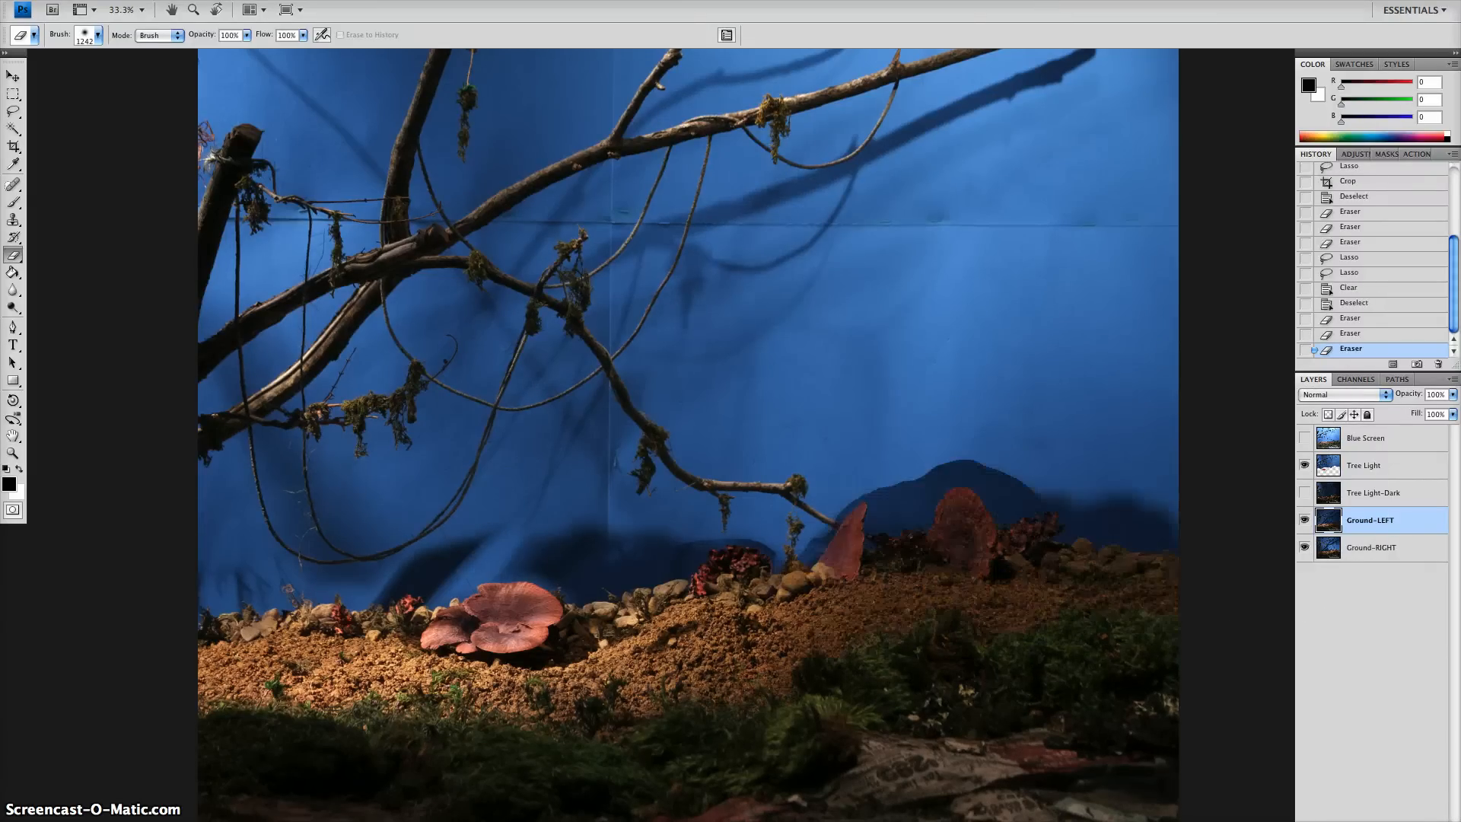
pyautogui.press('super+z')
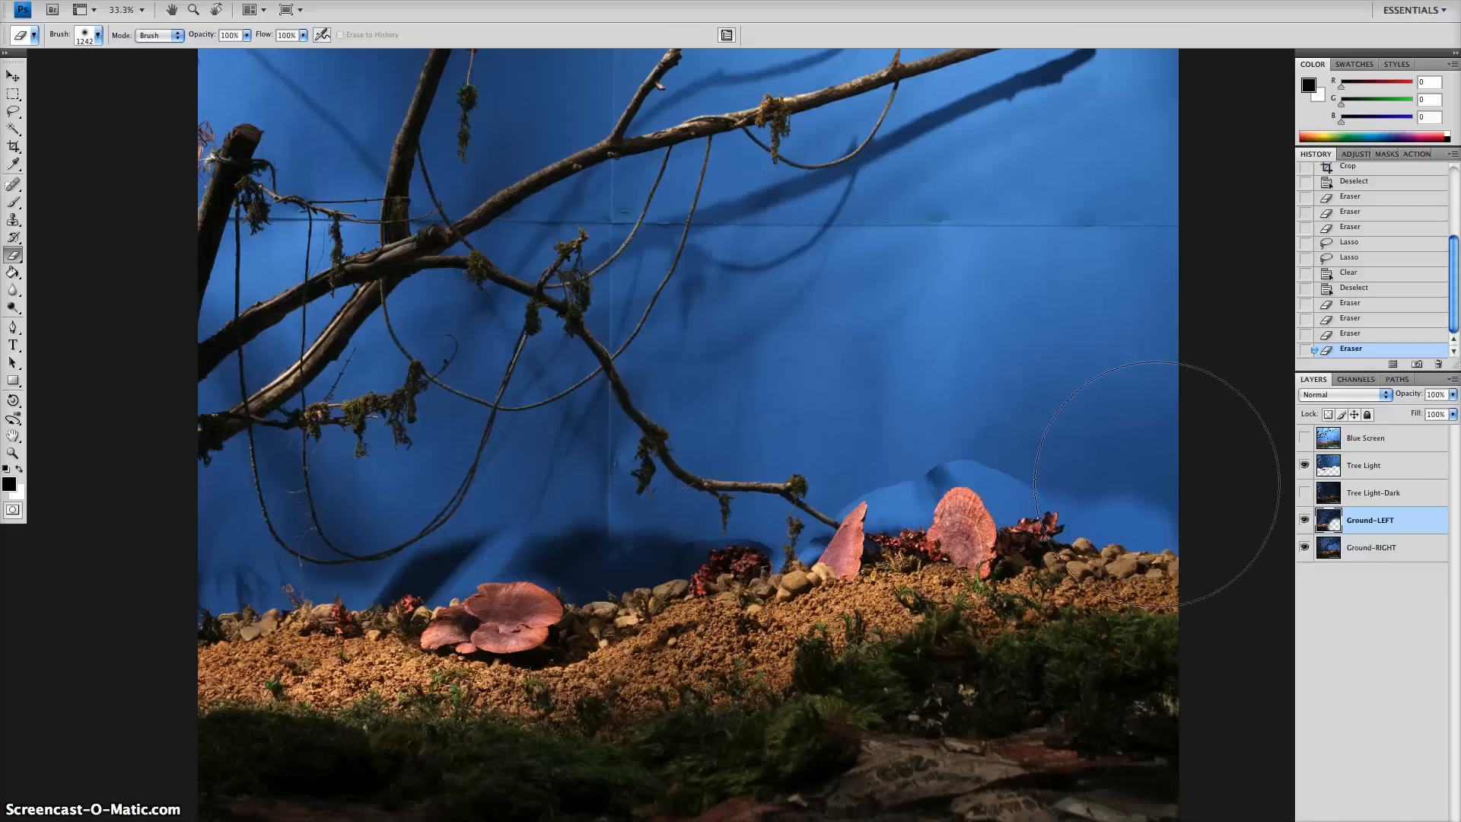
pyautogui.click(1157, 485)
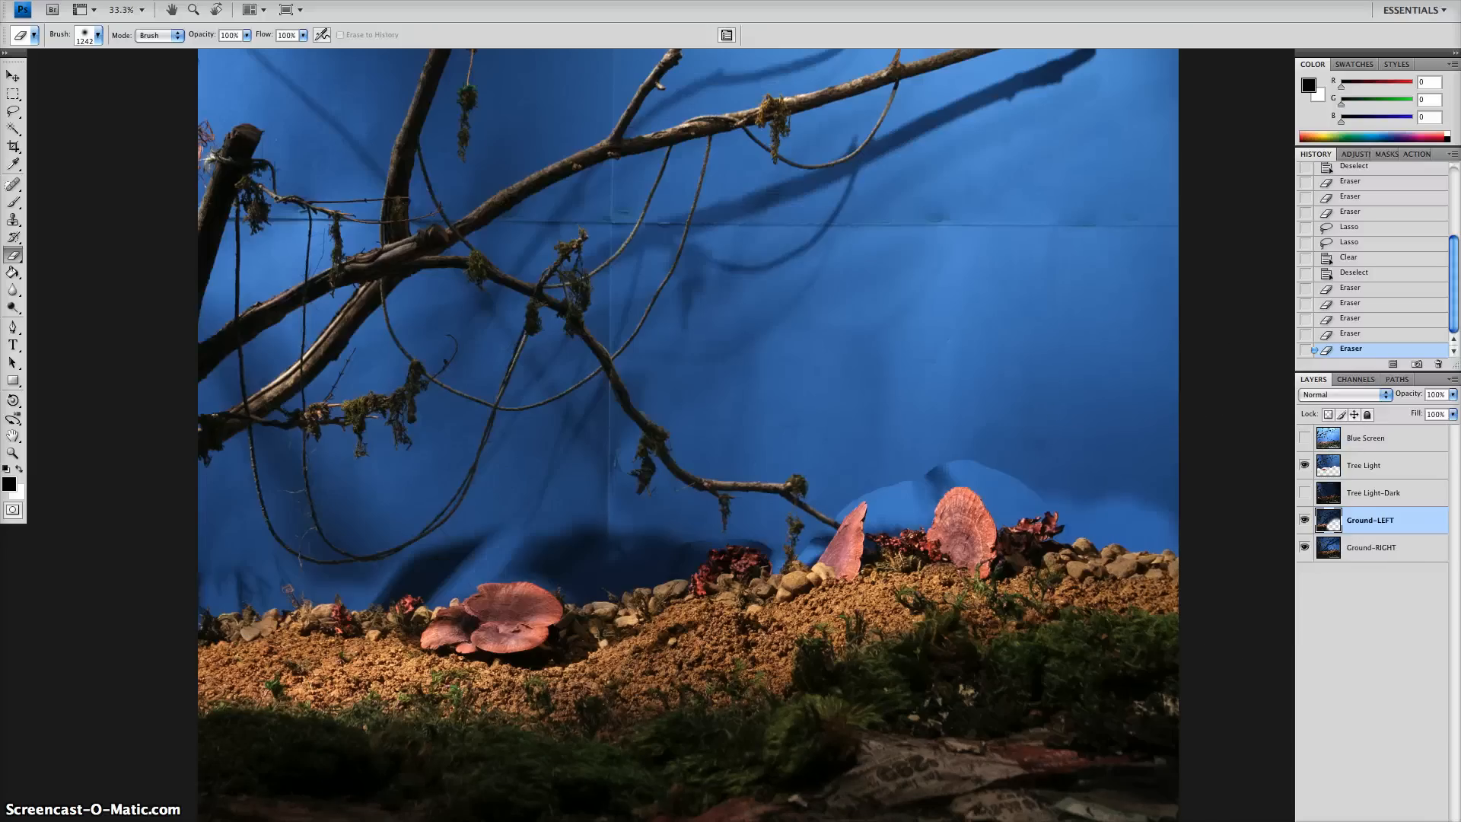
# Step: Select the Tree Light-Dark layer and show it, toggling its visibility for comparison
pyautogui.click(1304, 493)
pyautogui.click(1374, 493)
pyautogui.click(1304, 493)
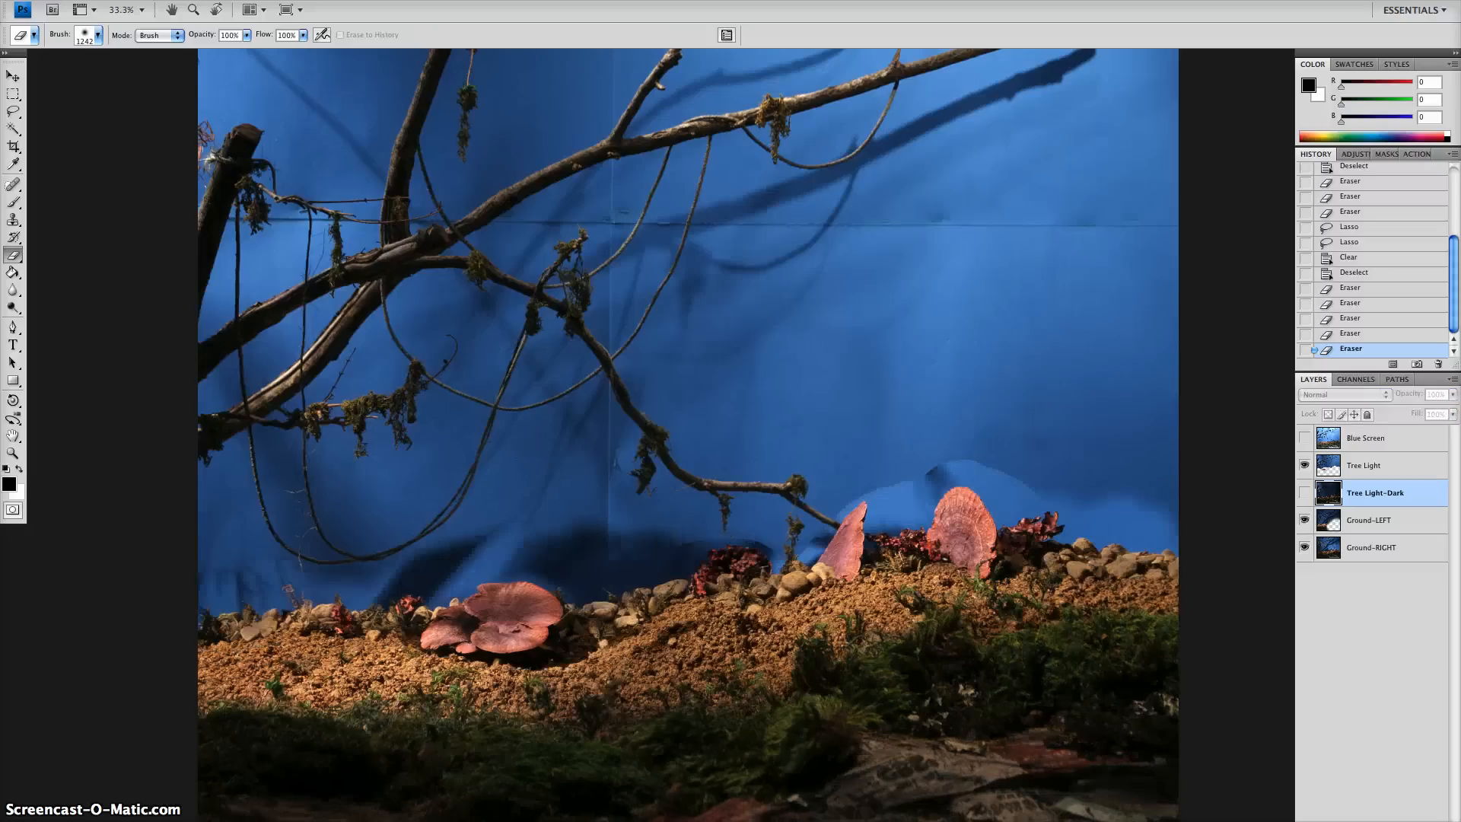
pyautogui.click(1304, 493)
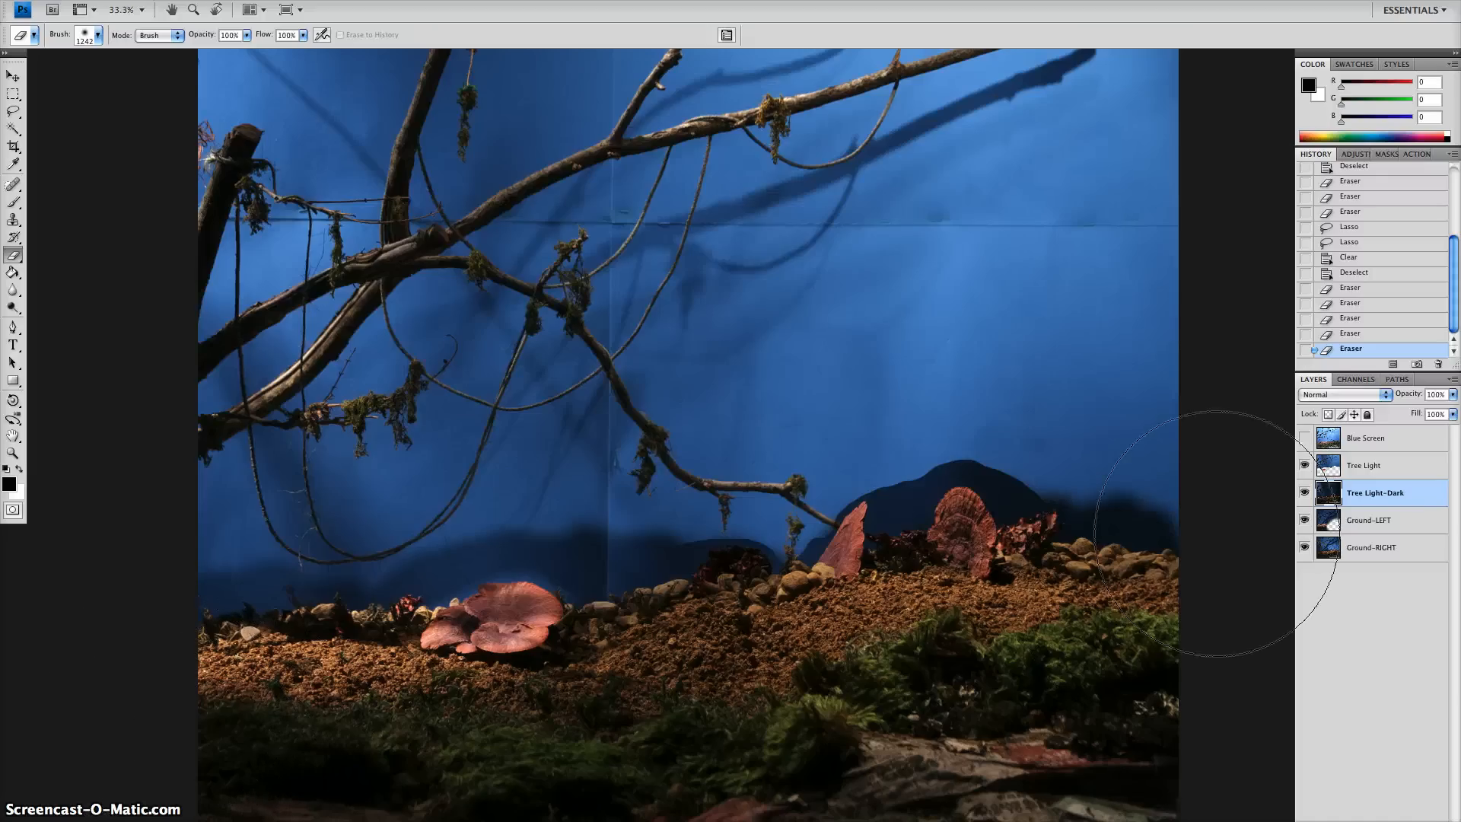
# Step: Undo the trial full-strength erasing on Tree Light-Dark and lower the Eraser flow to 29%
pyautogui.click(164, 542)
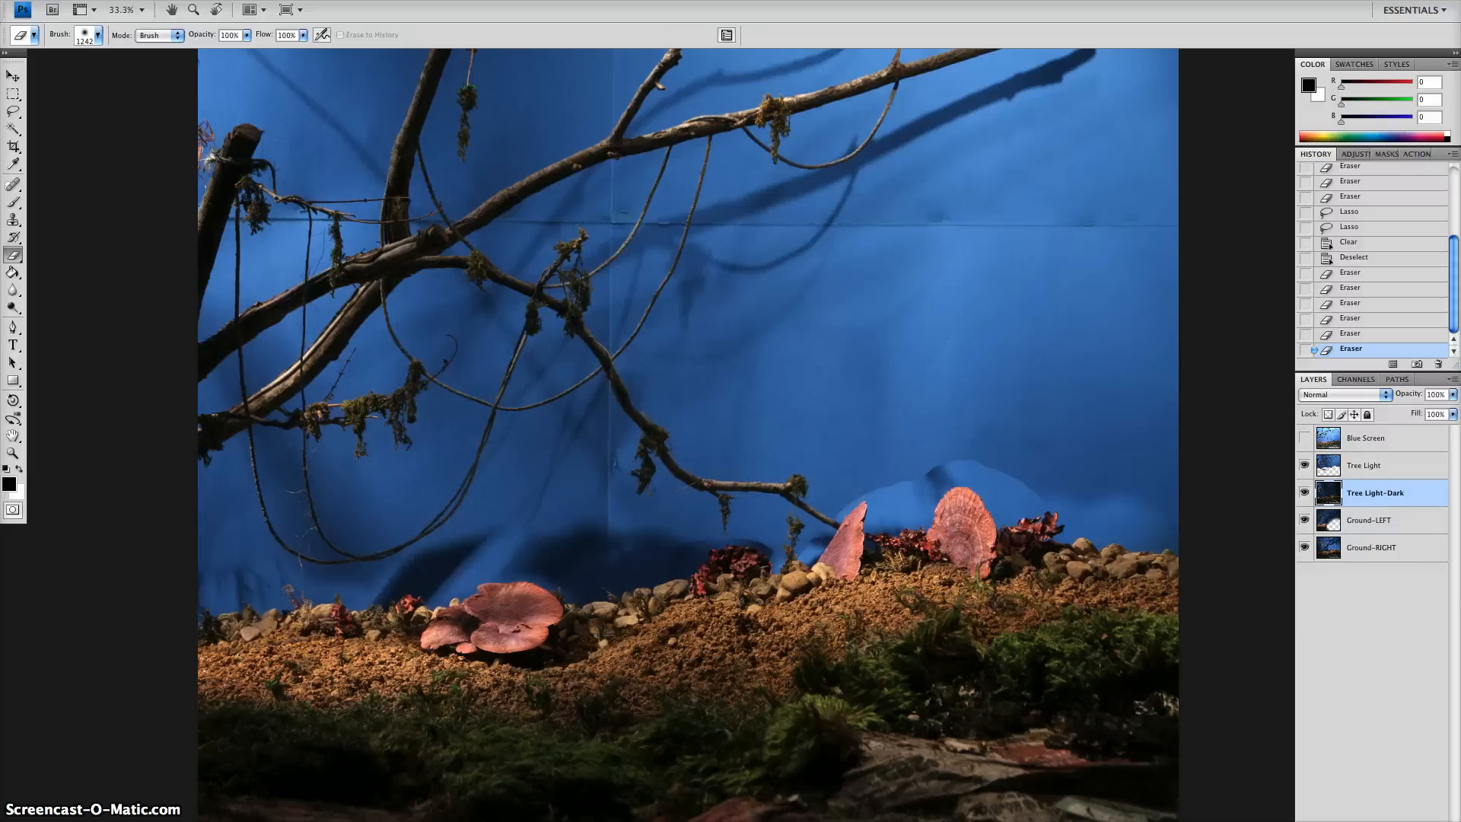
pyautogui.press('super+z')
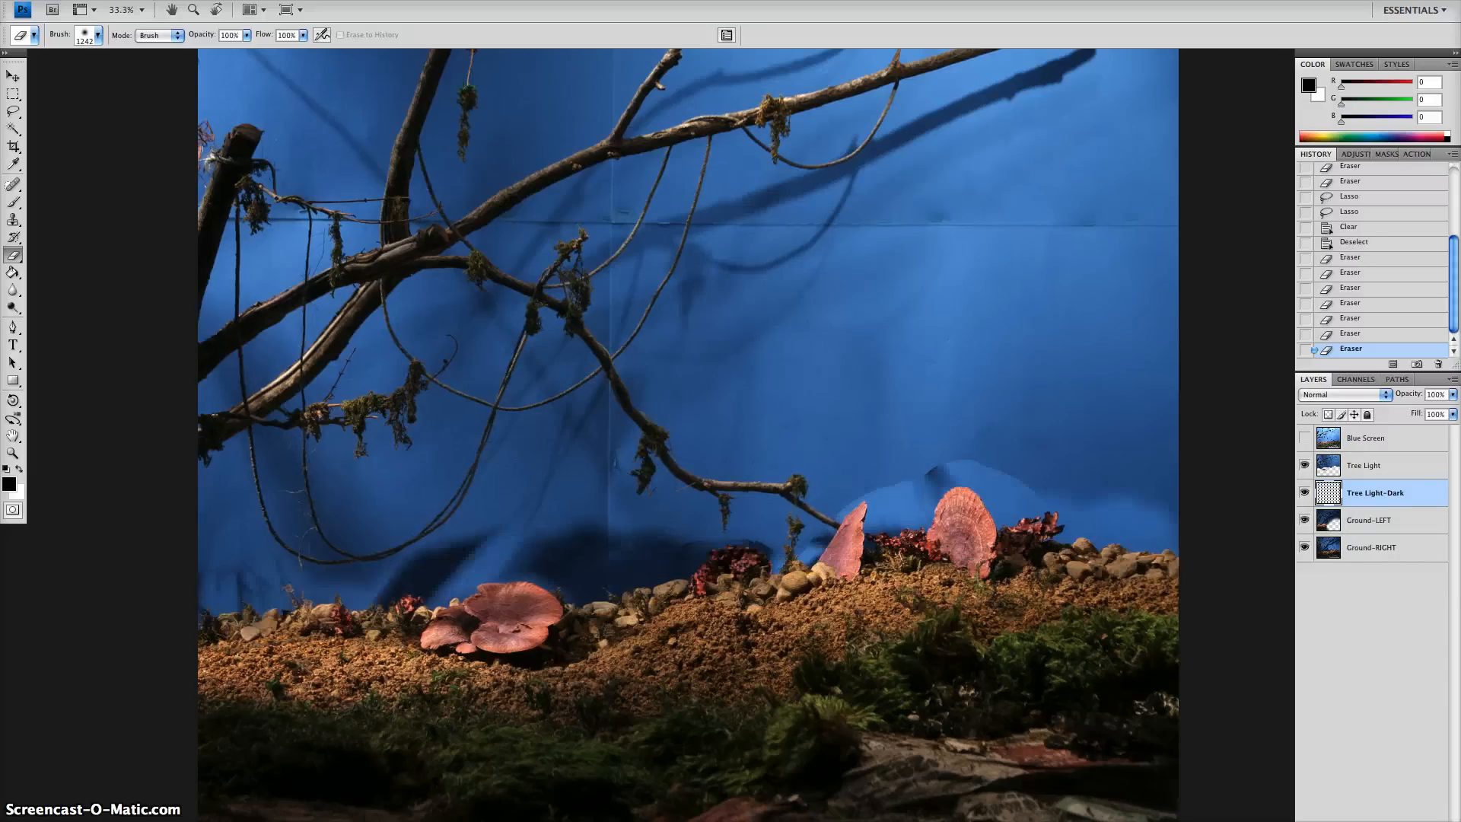
pyautogui.click(303, 35)
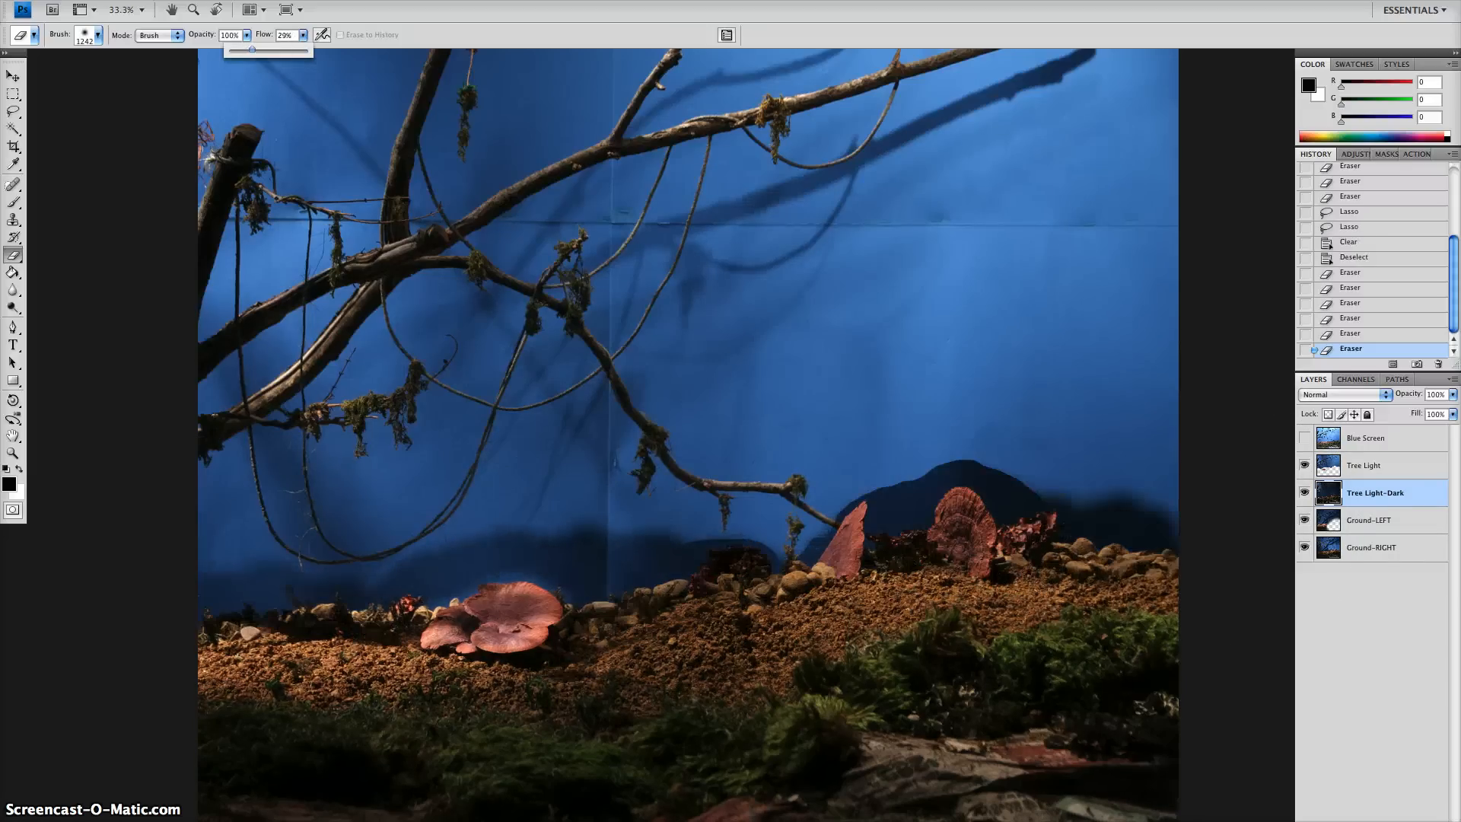
pyautogui.click(477, 143)
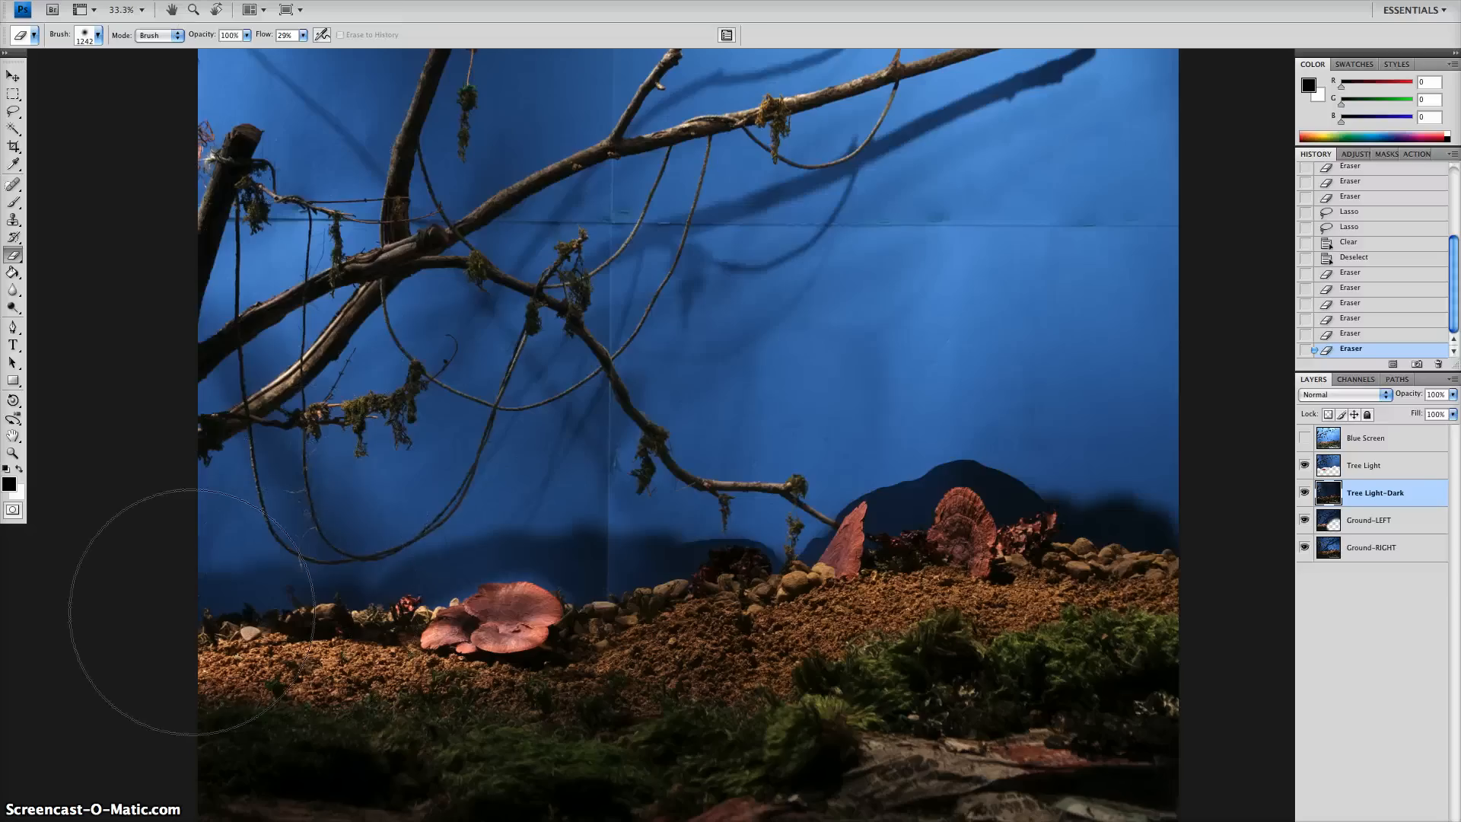
# Step: Softly erase Tree Light-Dark along the ground from the right-edge stones across the upright mushrooms to the middle of the image
pyautogui.moveTo(1162, 520)
pyautogui.mouseDown()
pyautogui.moveTo(1218, 532)
pyautogui.moveTo(1129, 526)
pyautogui.moveTo(1181, 547)
pyautogui.mouseUp()
pyautogui.click(1193, 542)
pyautogui.click(915, 537)
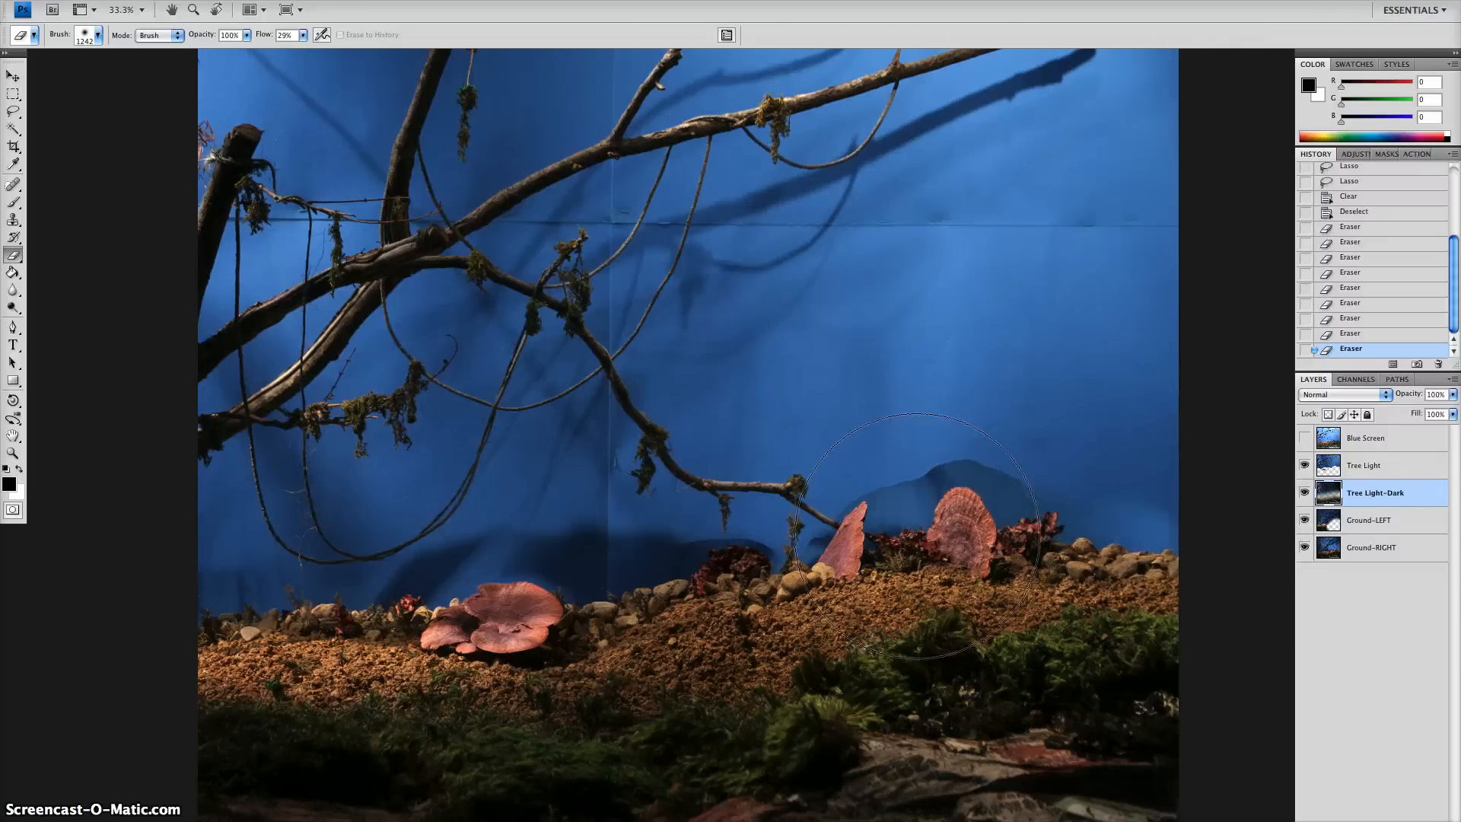
pyautogui.click(918, 543)
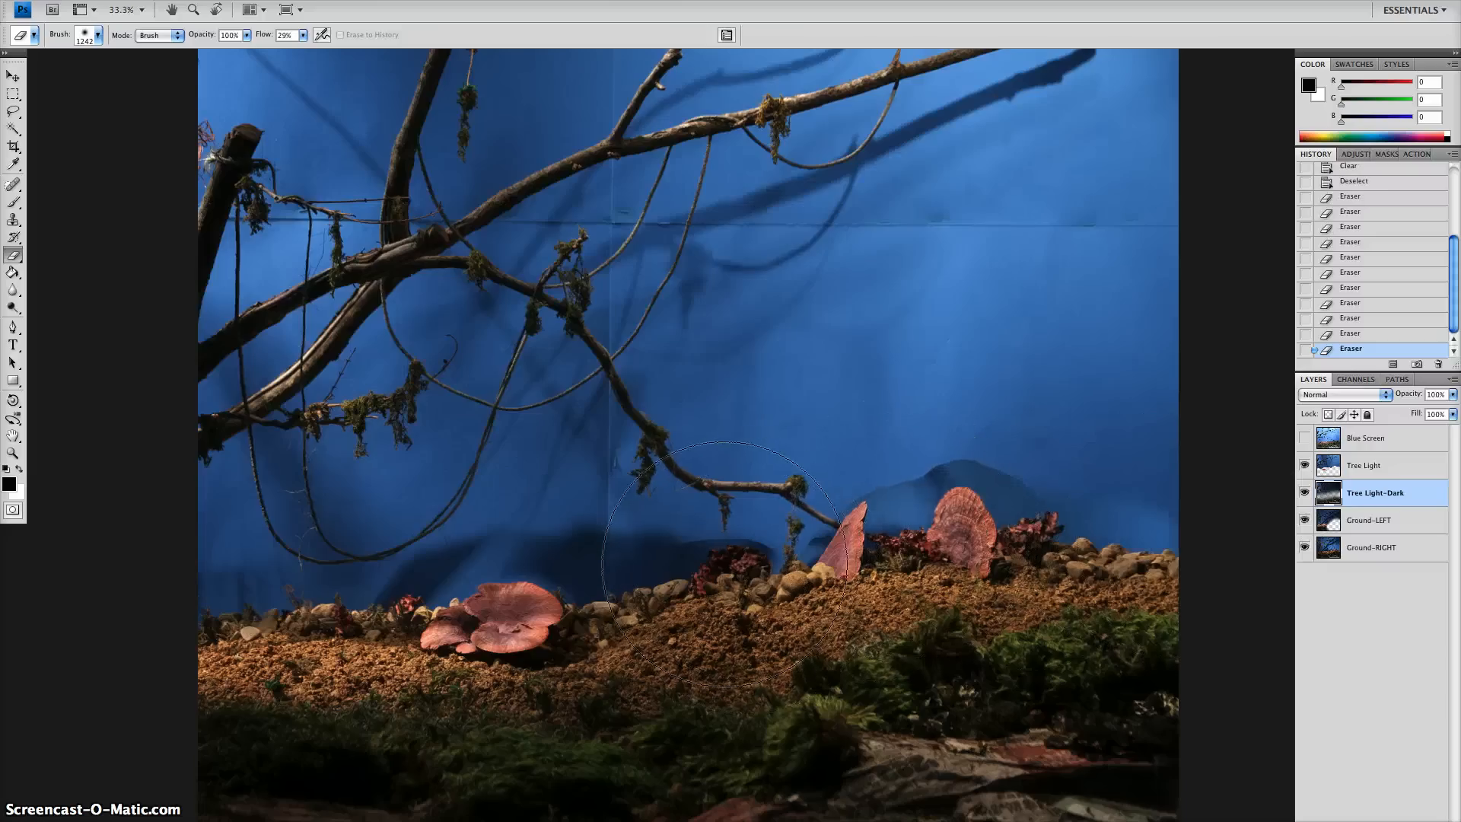
pyautogui.moveTo(723, 565); pyautogui.dragTo(767, 554)
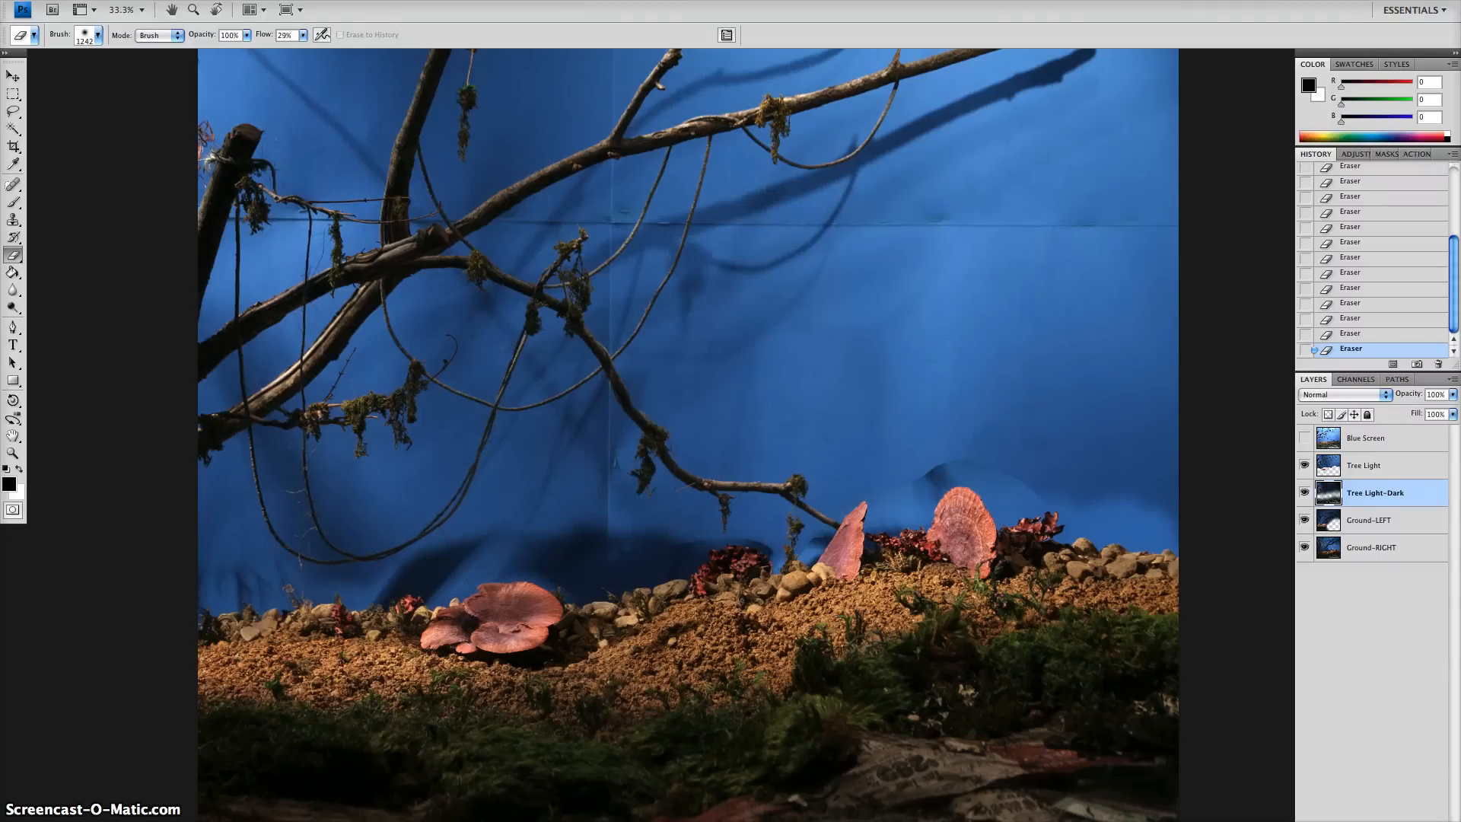
# Step: Toggle Tree Light-Dark off and on repeatedly to compare the composite with and without it
pyautogui.click(1304, 492)
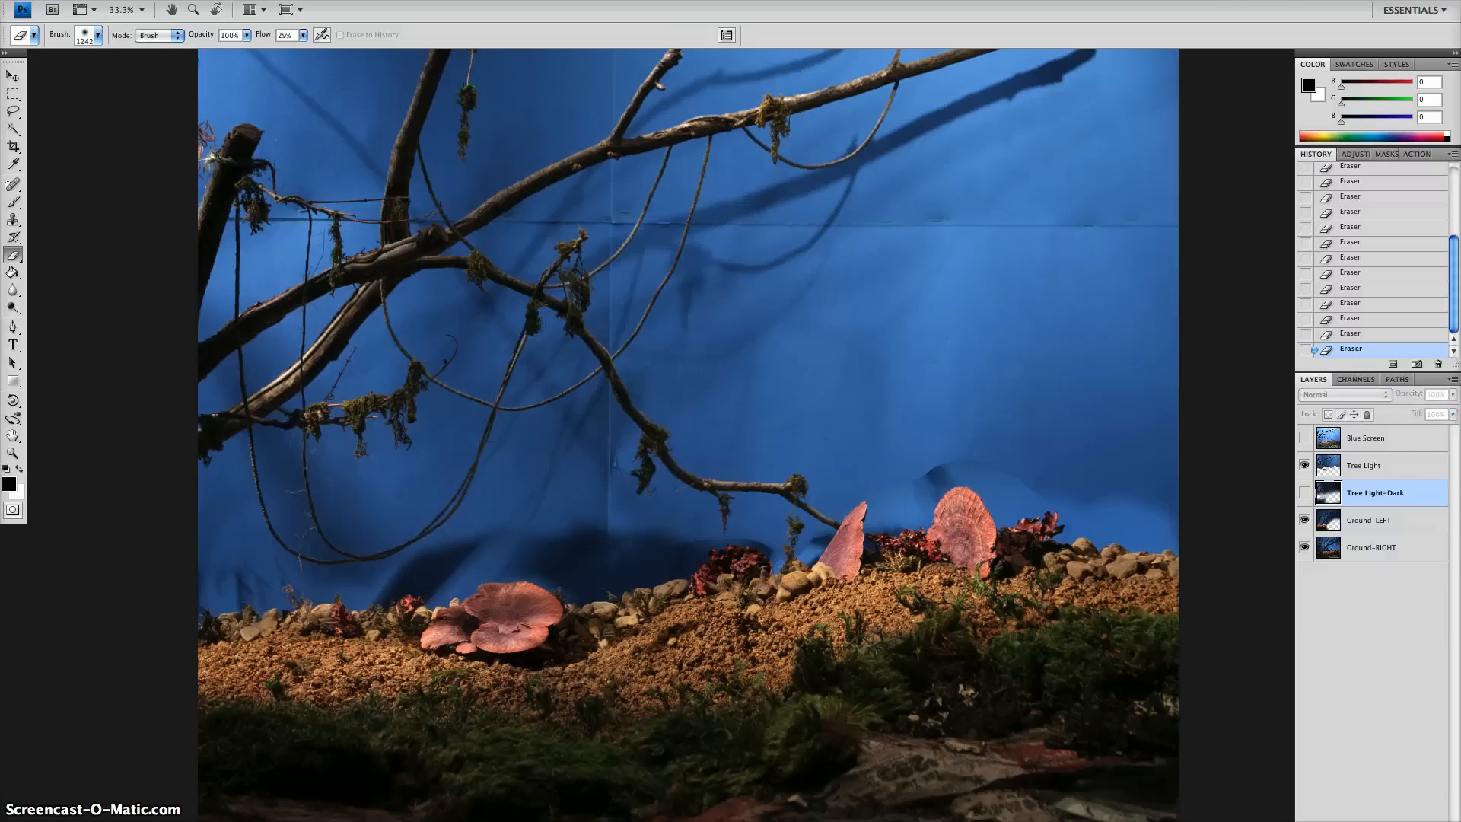
pyautogui.click(1304, 492)
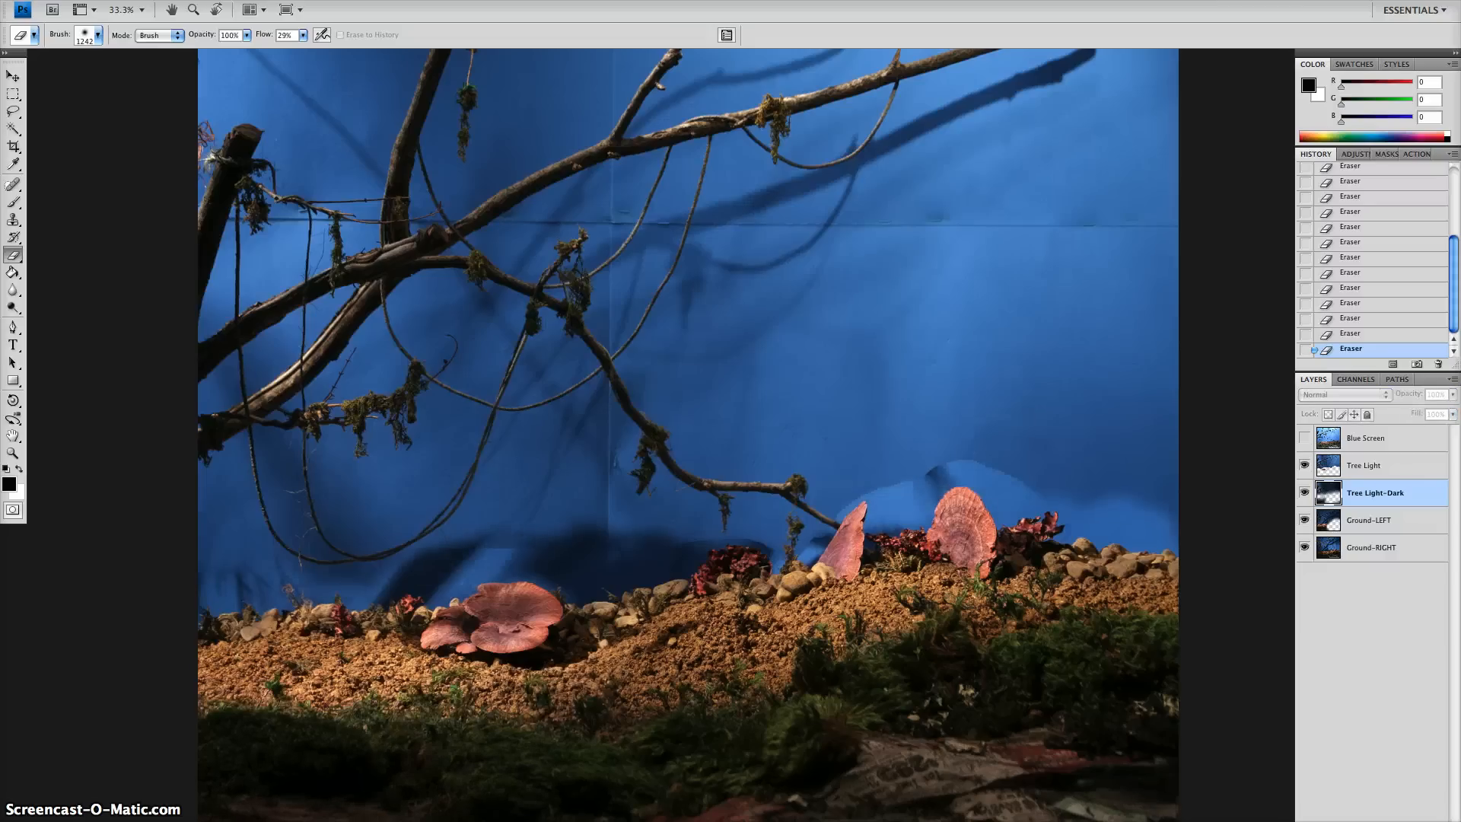
pyautogui.click(1304, 492)
pyautogui.click(1304, 492)
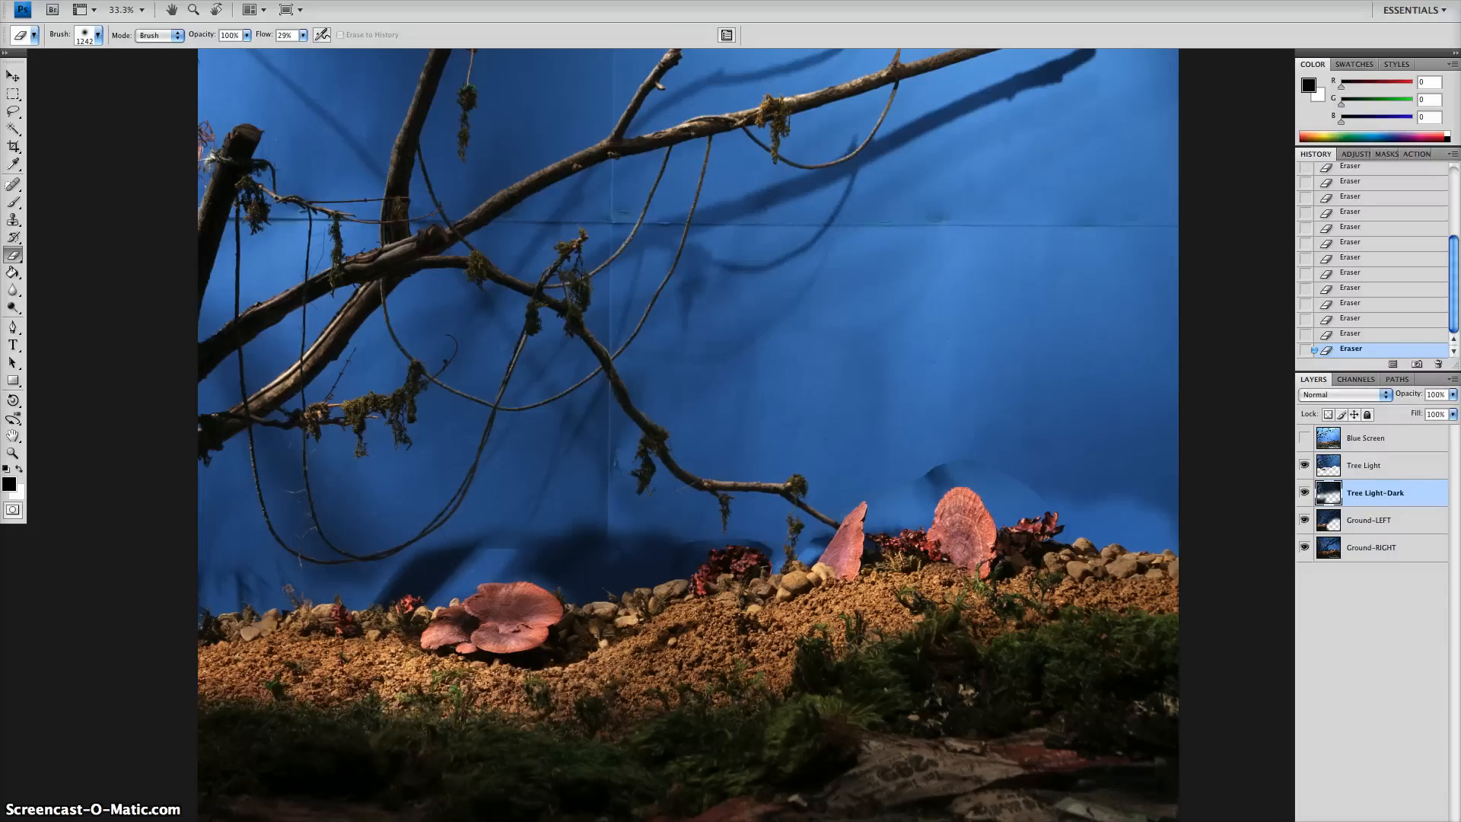
pyautogui.click(1304, 492)
pyautogui.click(1304, 493)
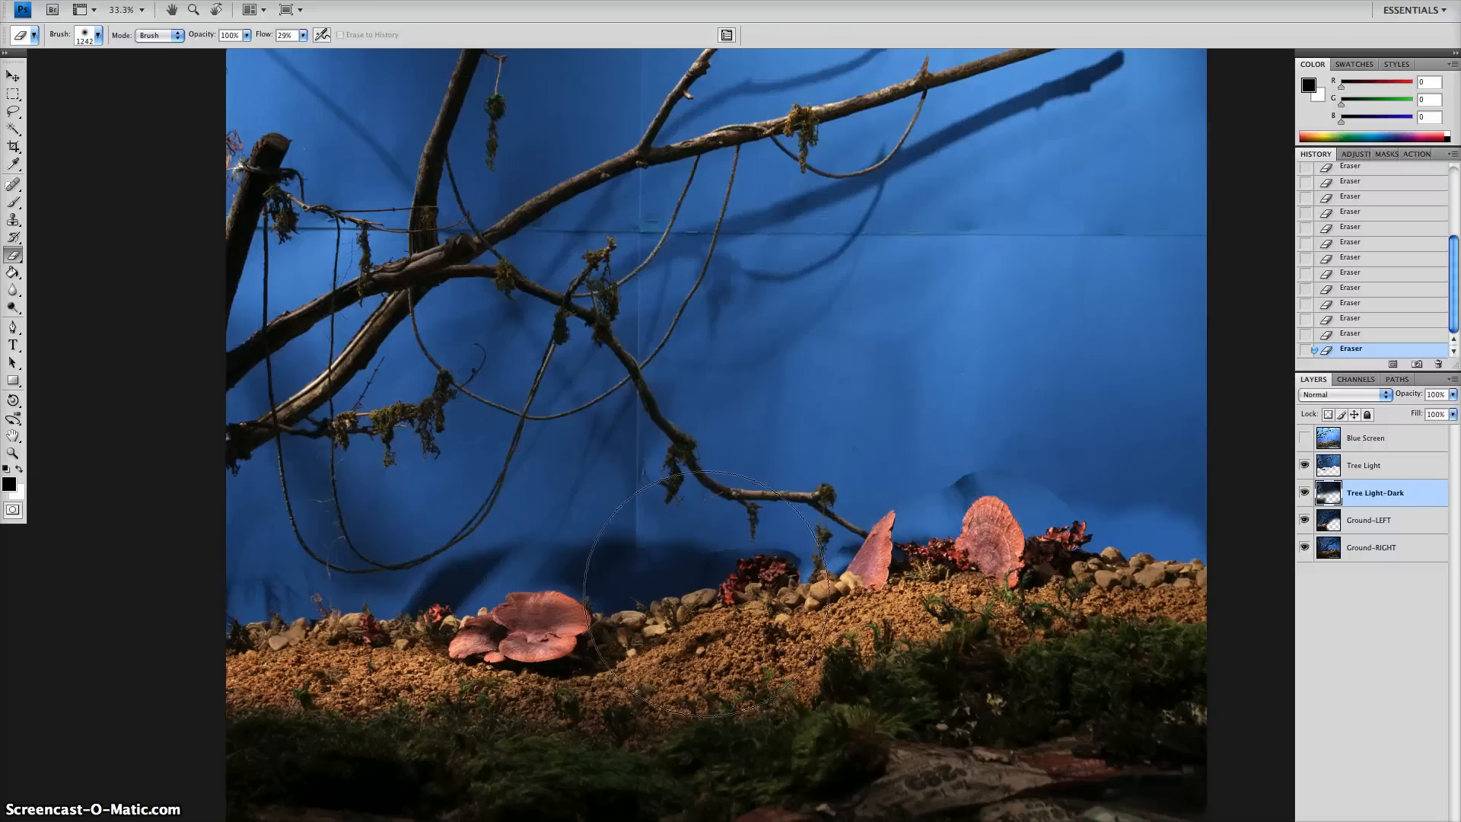
# Step: Add a new empty layer above the Blue Screen layer
pyautogui.press('z')
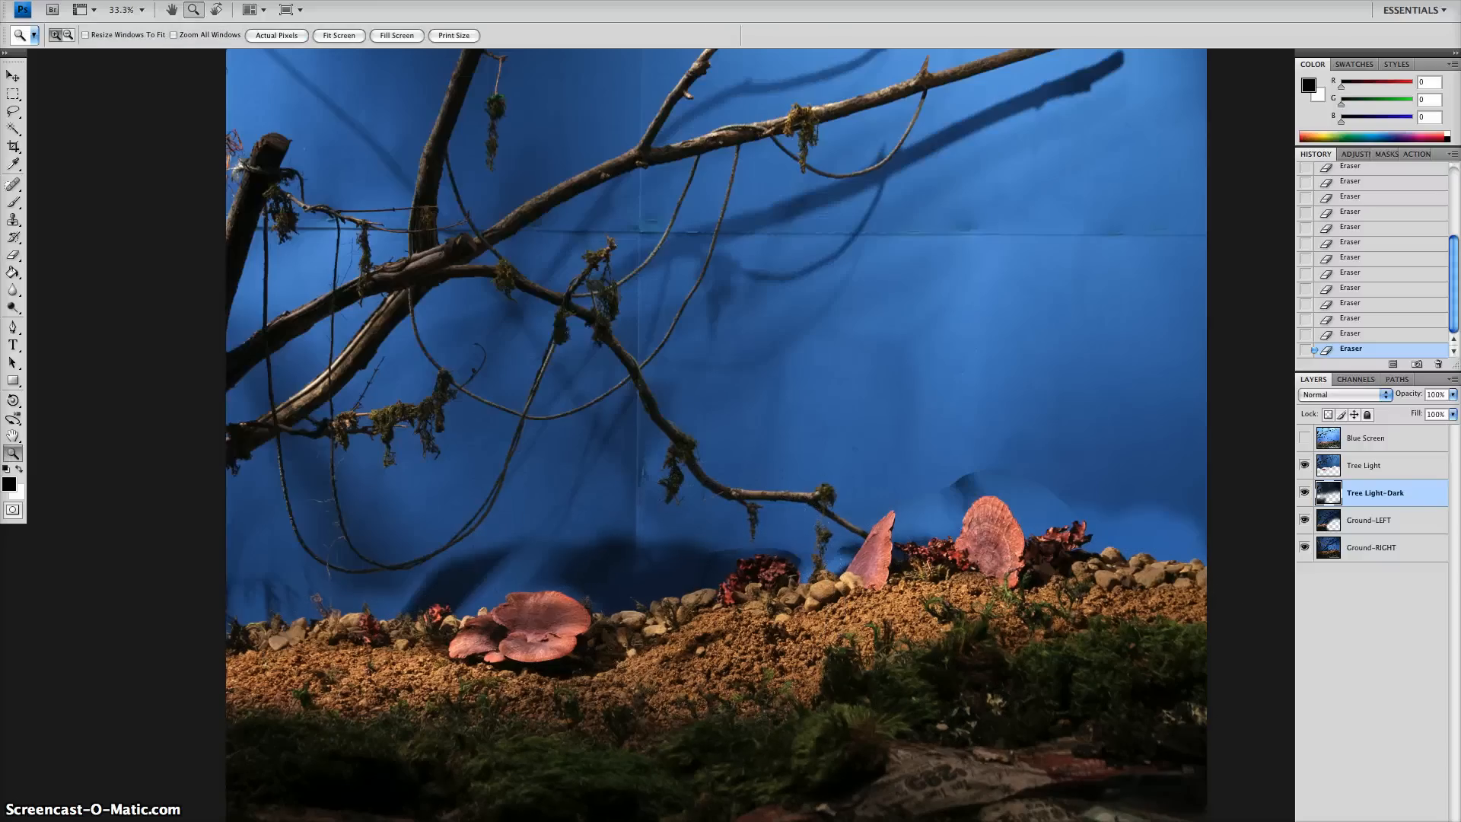
pyautogui.click(570, 443)
pyautogui.click(570, 443)
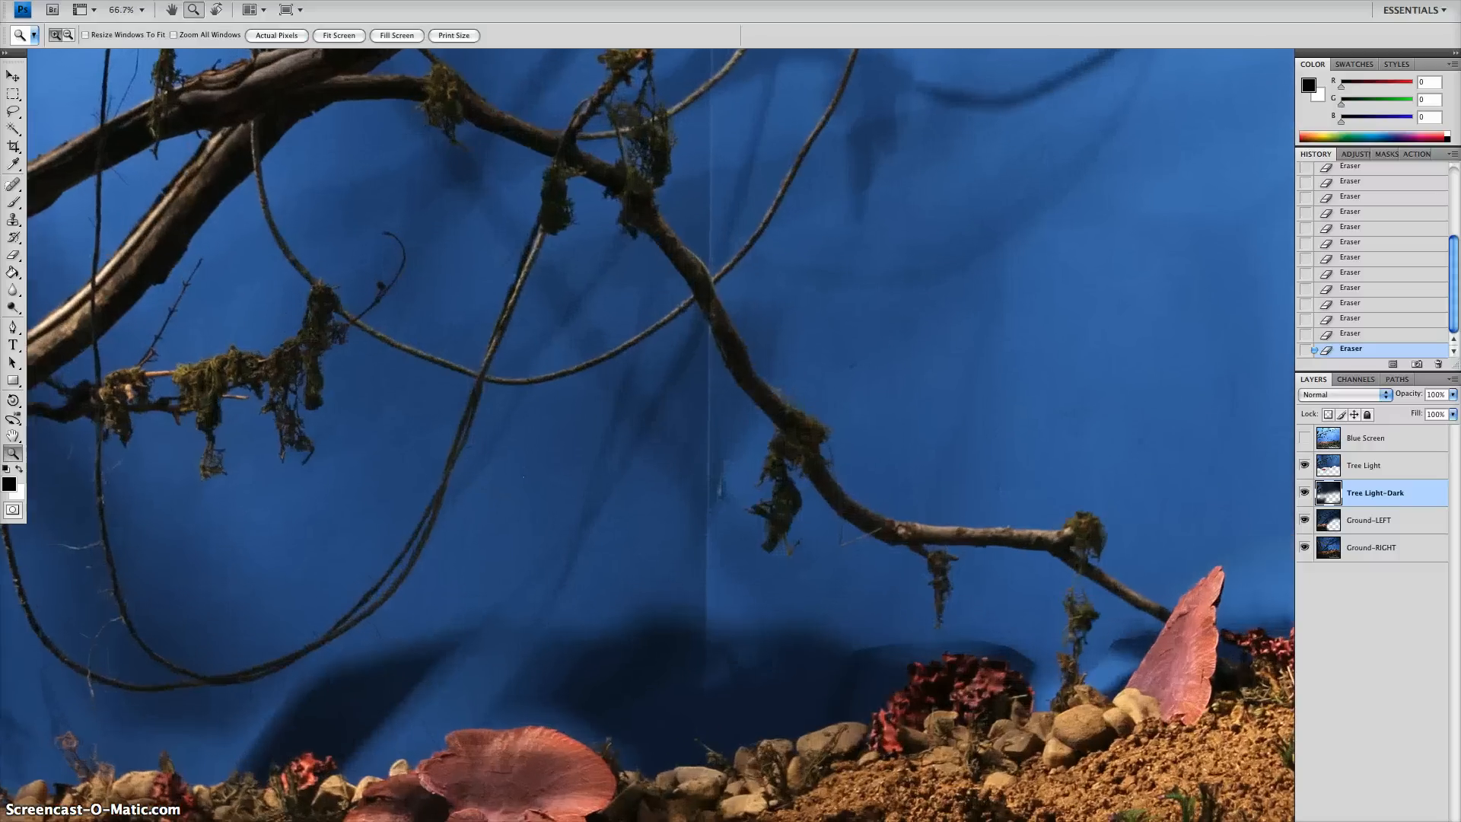
pyautogui.moveTo(569, 443); pyautogui.dragTo(918, 474)
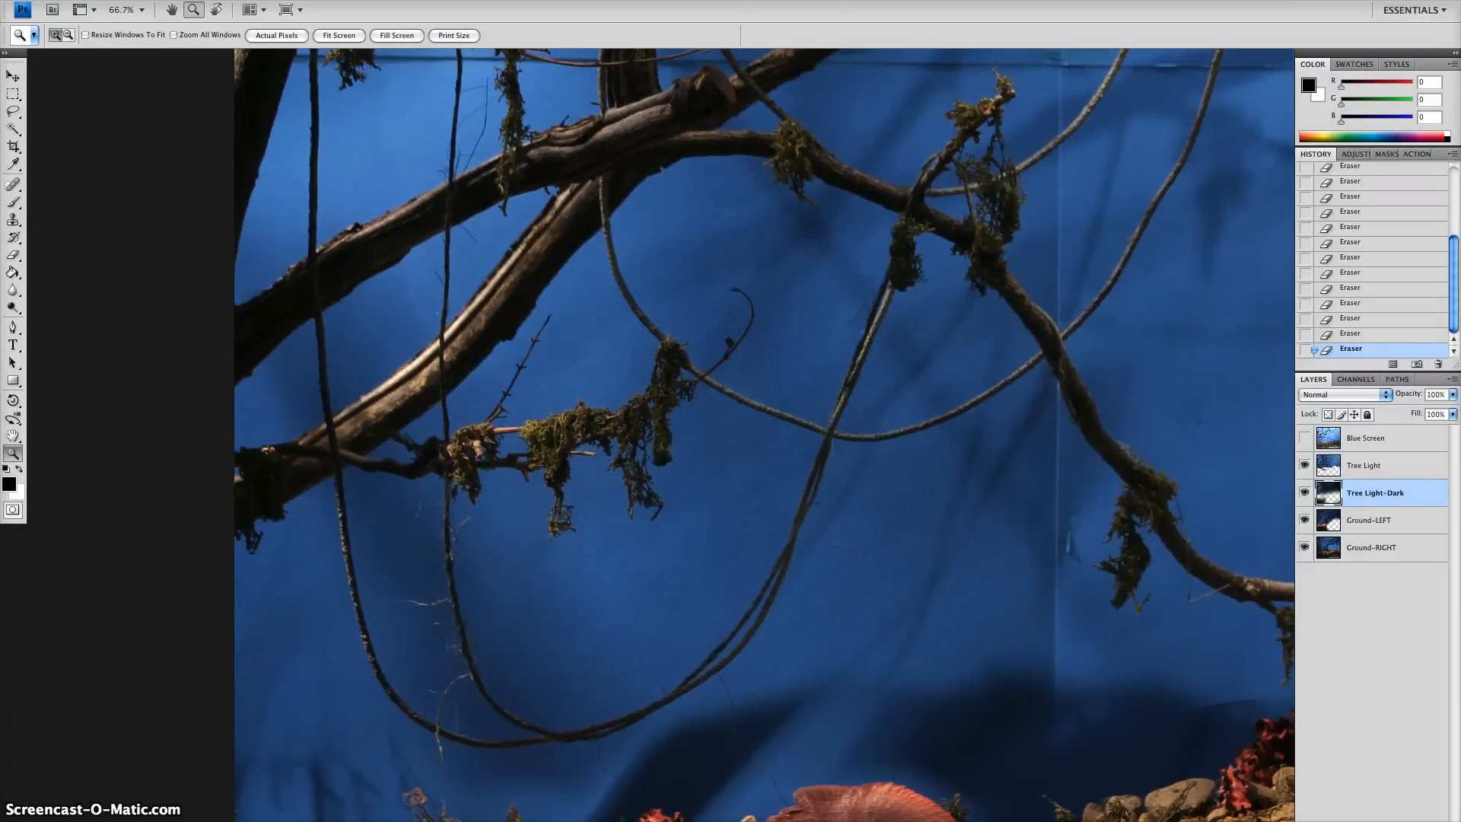
pyautogui.click(1367, 438)
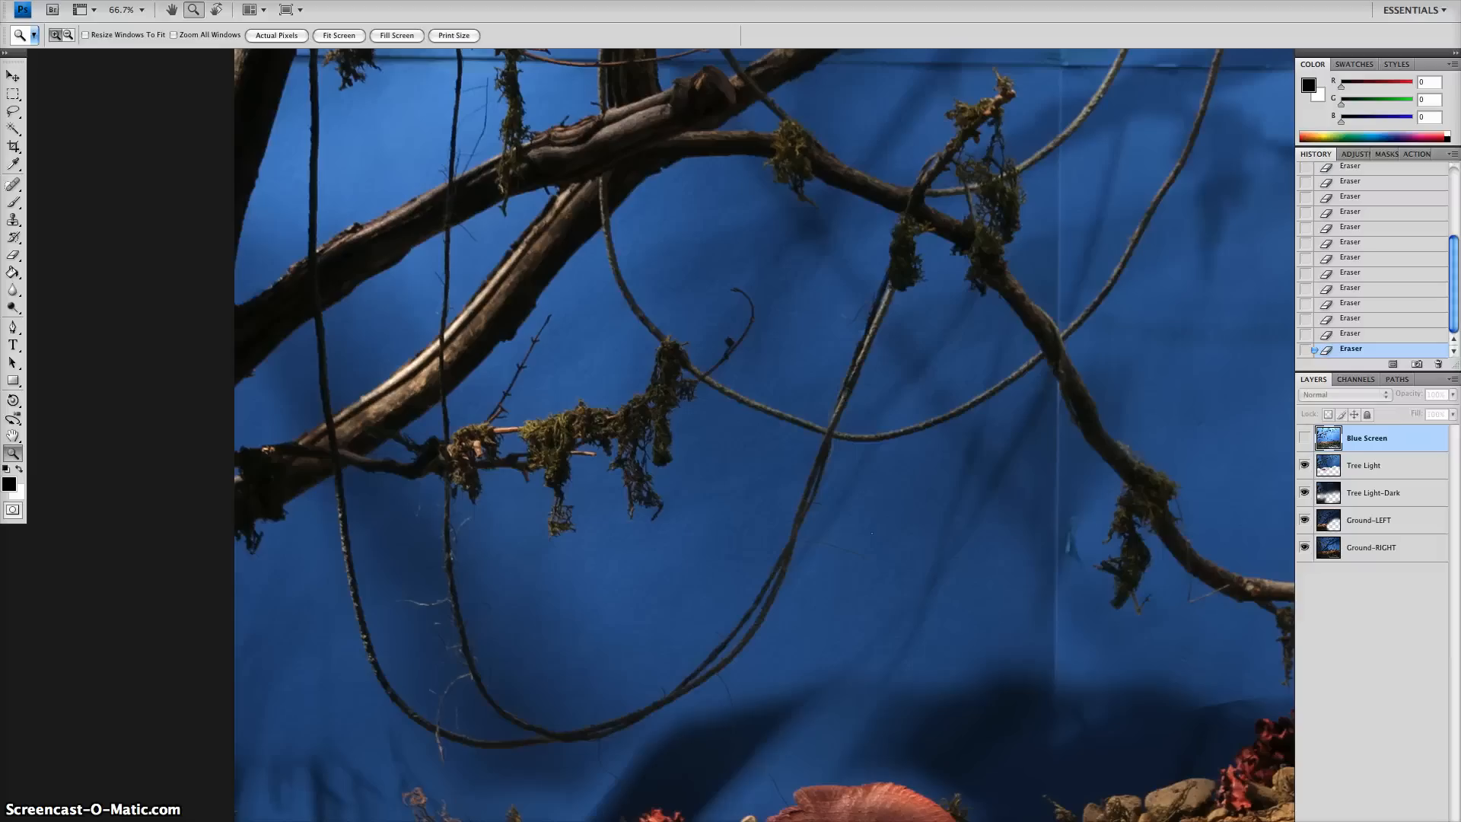
pyautogui.press('alt+shift+super+n')
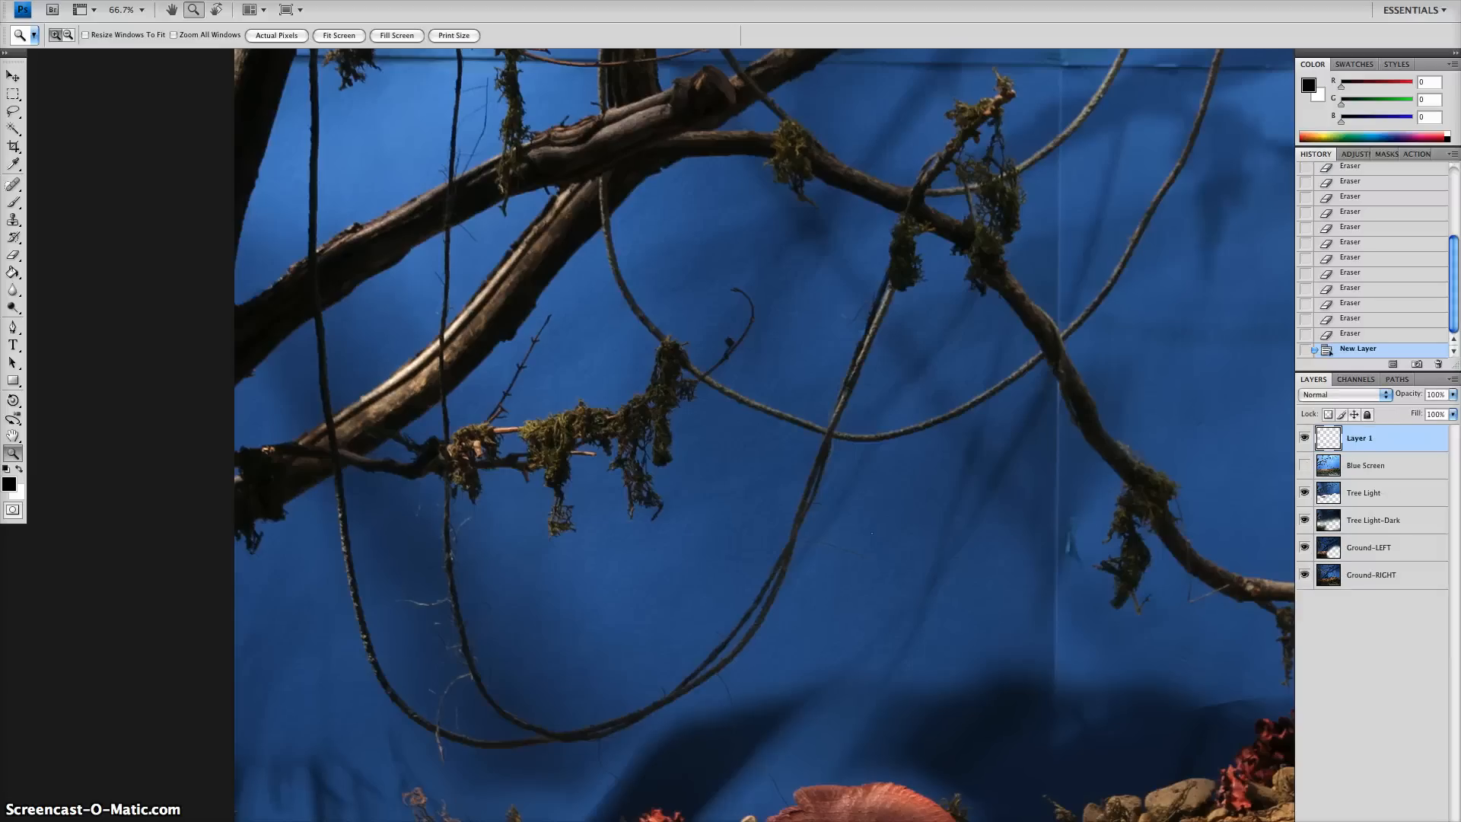
# Step: Set the Brush tool's master diameter to 9 px
pyautogui.press('b')
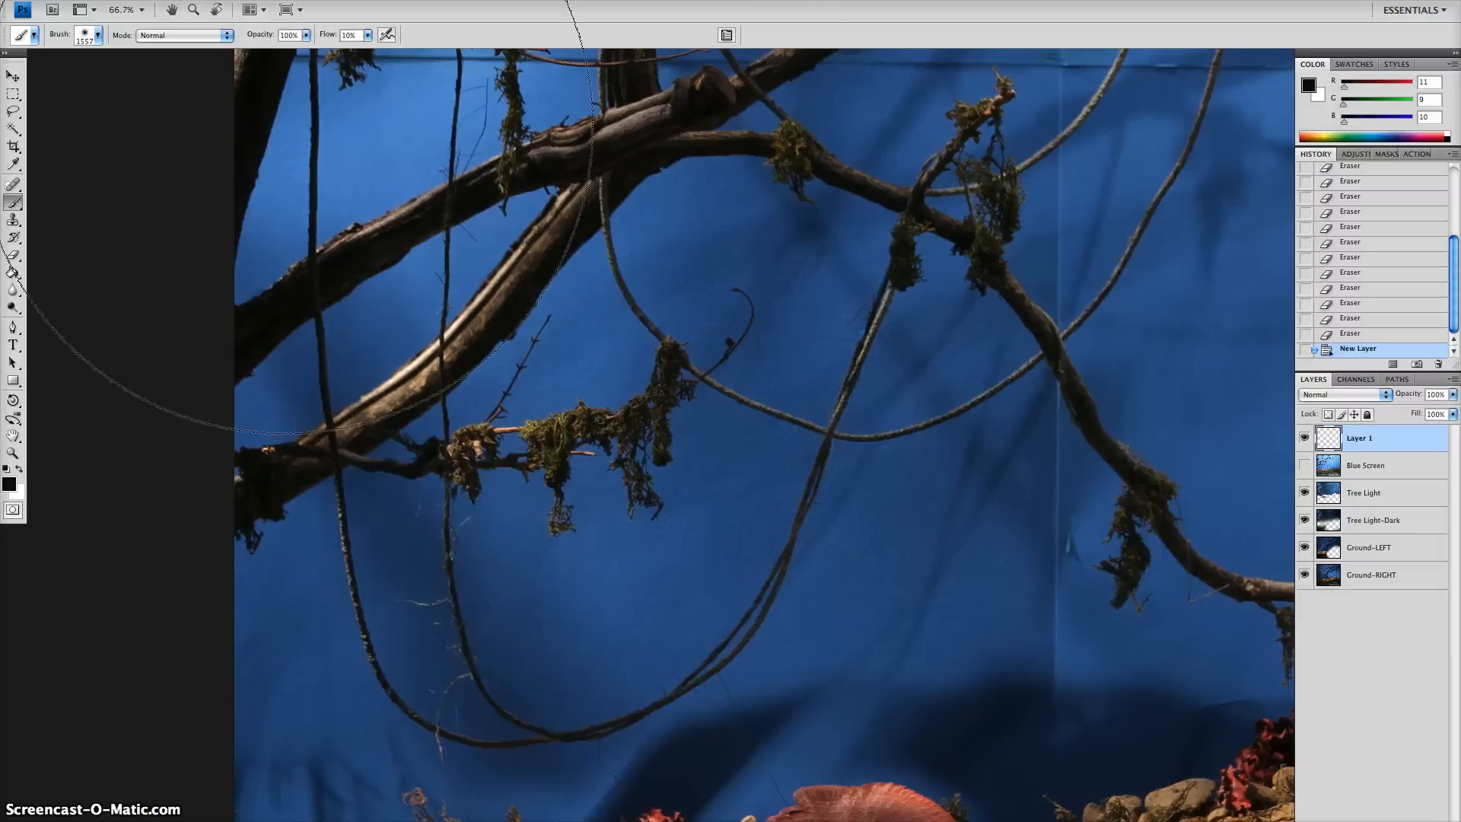
pyautogui.click(98, 35)
pyautogui.moveTo(155, 76); pyautogui.dragTo(25, 75)
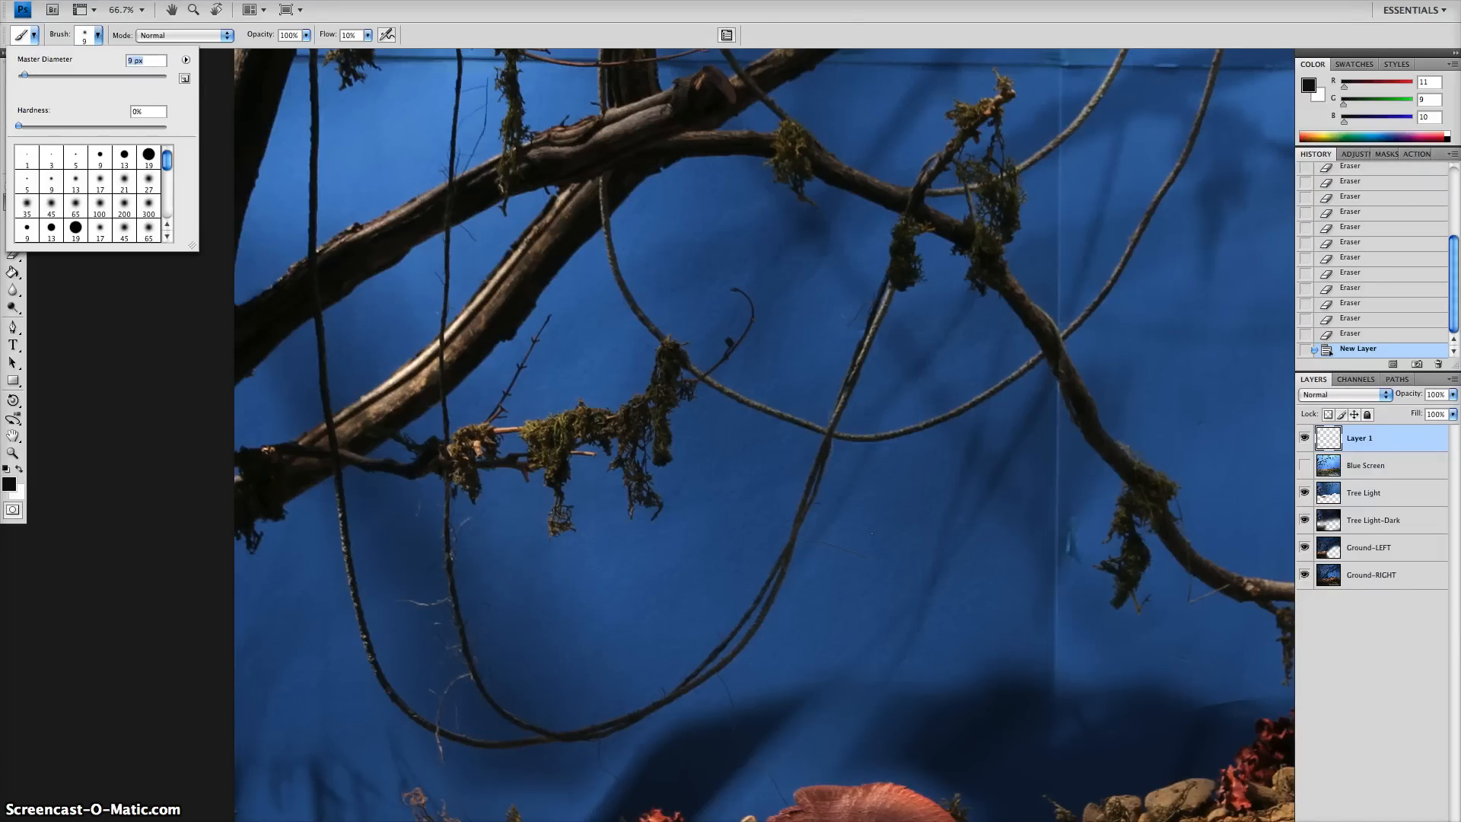
# Step: Undo a trial brush stroke below the middle moss clump on the lower branch and raise the Brush flow to 100%
pyautogui.press('z')
pyautogui.click(675, 342)
pyautogui.moveTo(675, 342)
pyautogui.mouseDown()
pyautogui.moveTo(855, 278)
pyautogui.moveTo(893, 230)
pyautogui.mouseUp()
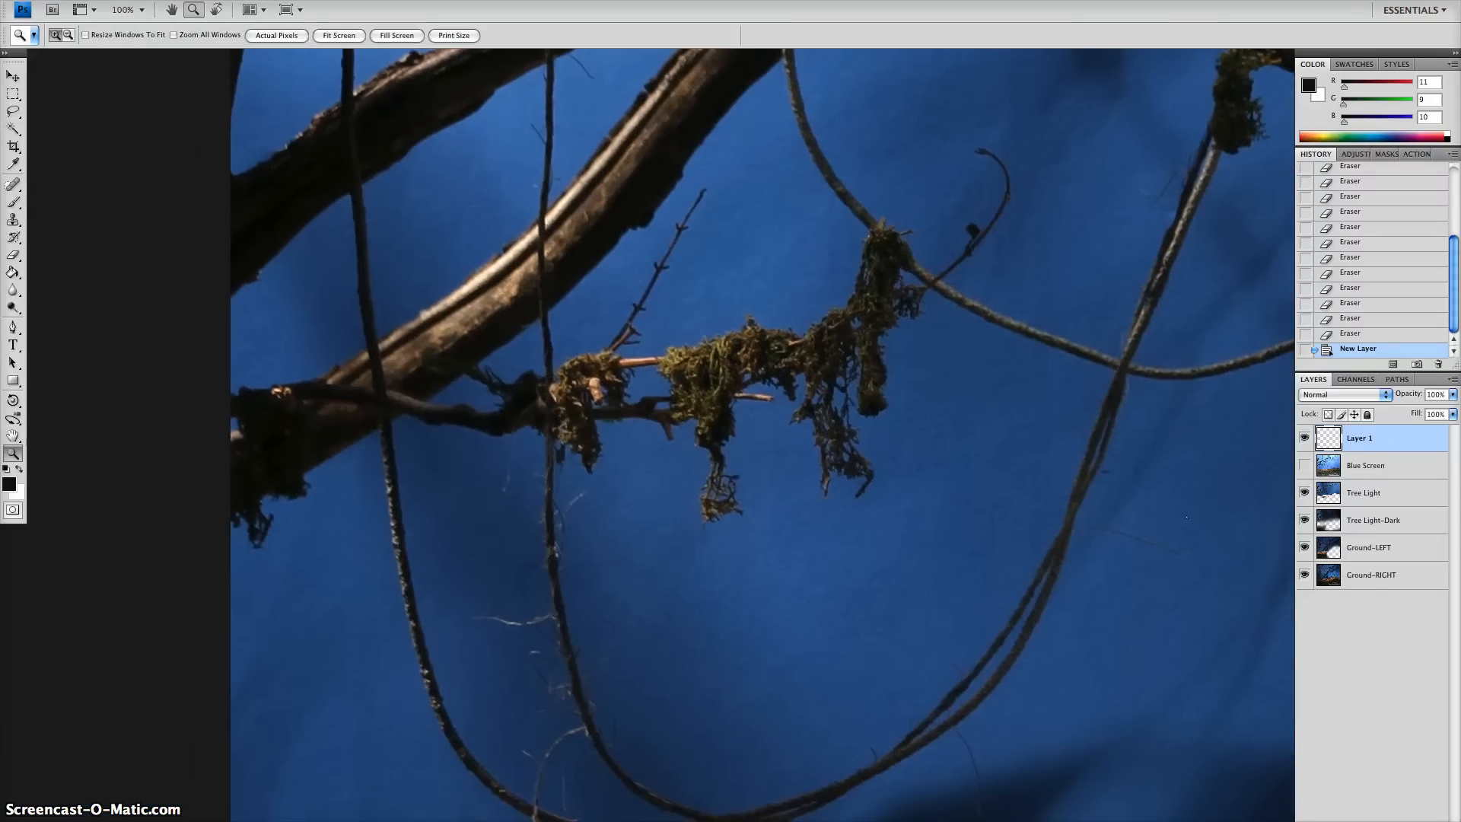
pyautogui.press('b')
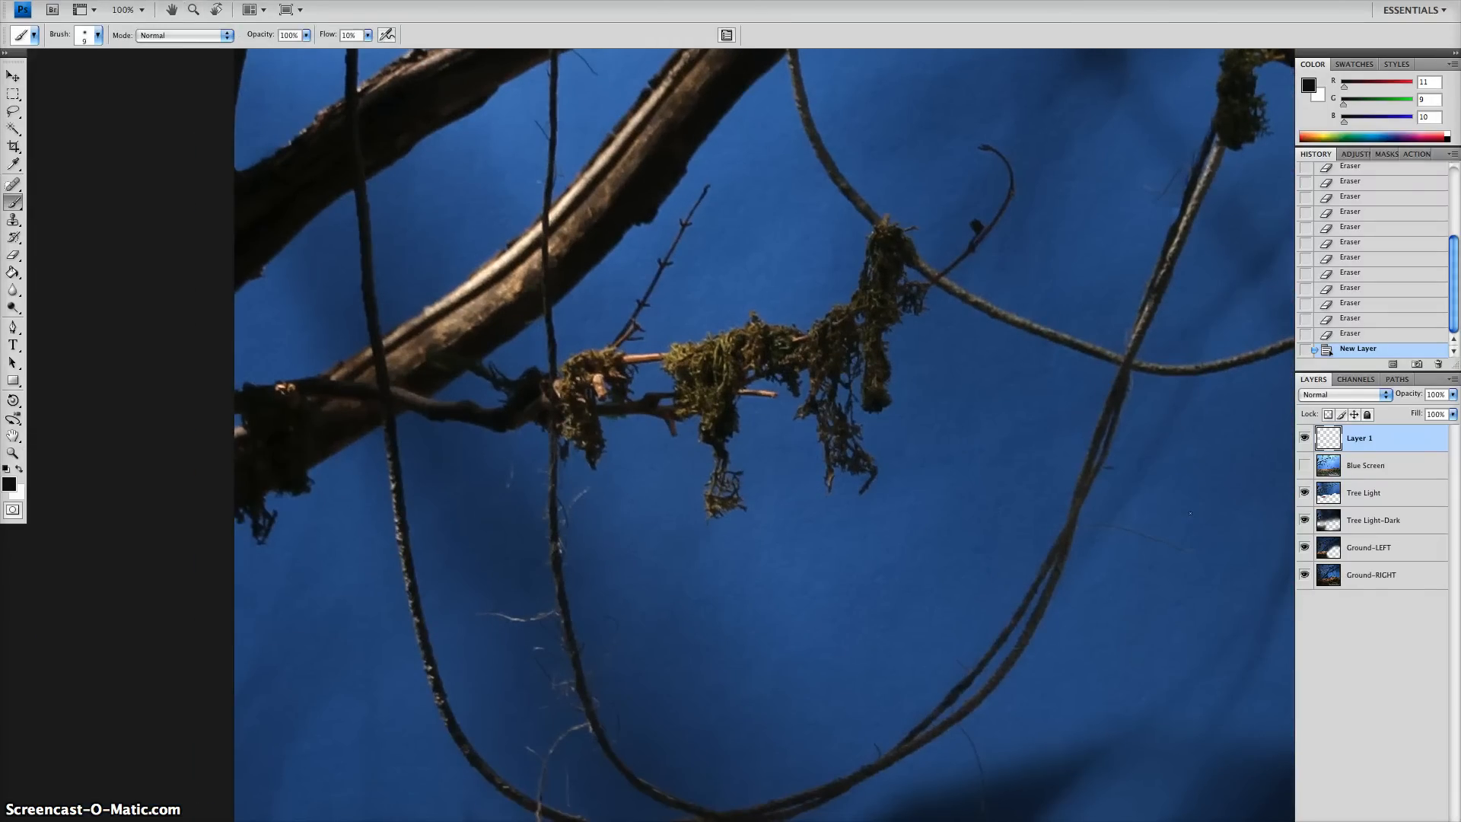
pyautogui.moveTo(710, 514)
pyautogui.mouseDown()
pyautogui.moveTo(715, 553)
pyautogui.moveTo(711, 513)
pyautogui.mouseUp()
pyautogui.hotkey('ctrl', 'z')
pyautogui.moveTo(367, 36); pyautogui.dragTo(444, 39)
# Step: Paint two thin dark brown roots hanging from the middle moss clump, undoing the first attempt
pyautogui.moveTo(711, 512); pyautogui.dragTo(716, 584)
pyautogui.hotkey('ctrl', 'z')
pyautogui.moveTo(718, 523); pyautogui.dragTo(715, 576)
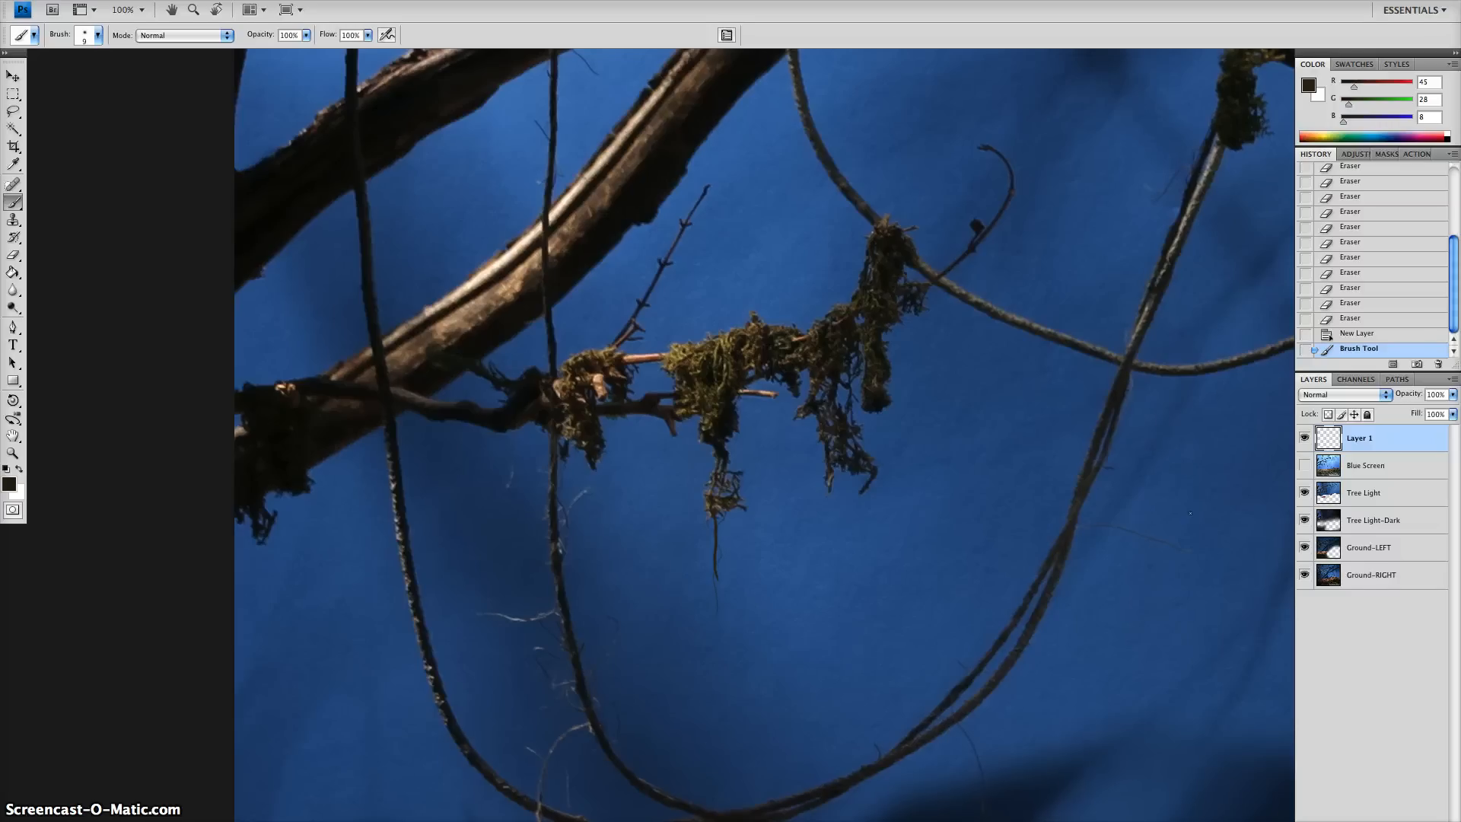
pyautogui.moveTo(725, 513); pyautogui.dragTo(734, 535)
pyautogui.click(1190, 513)
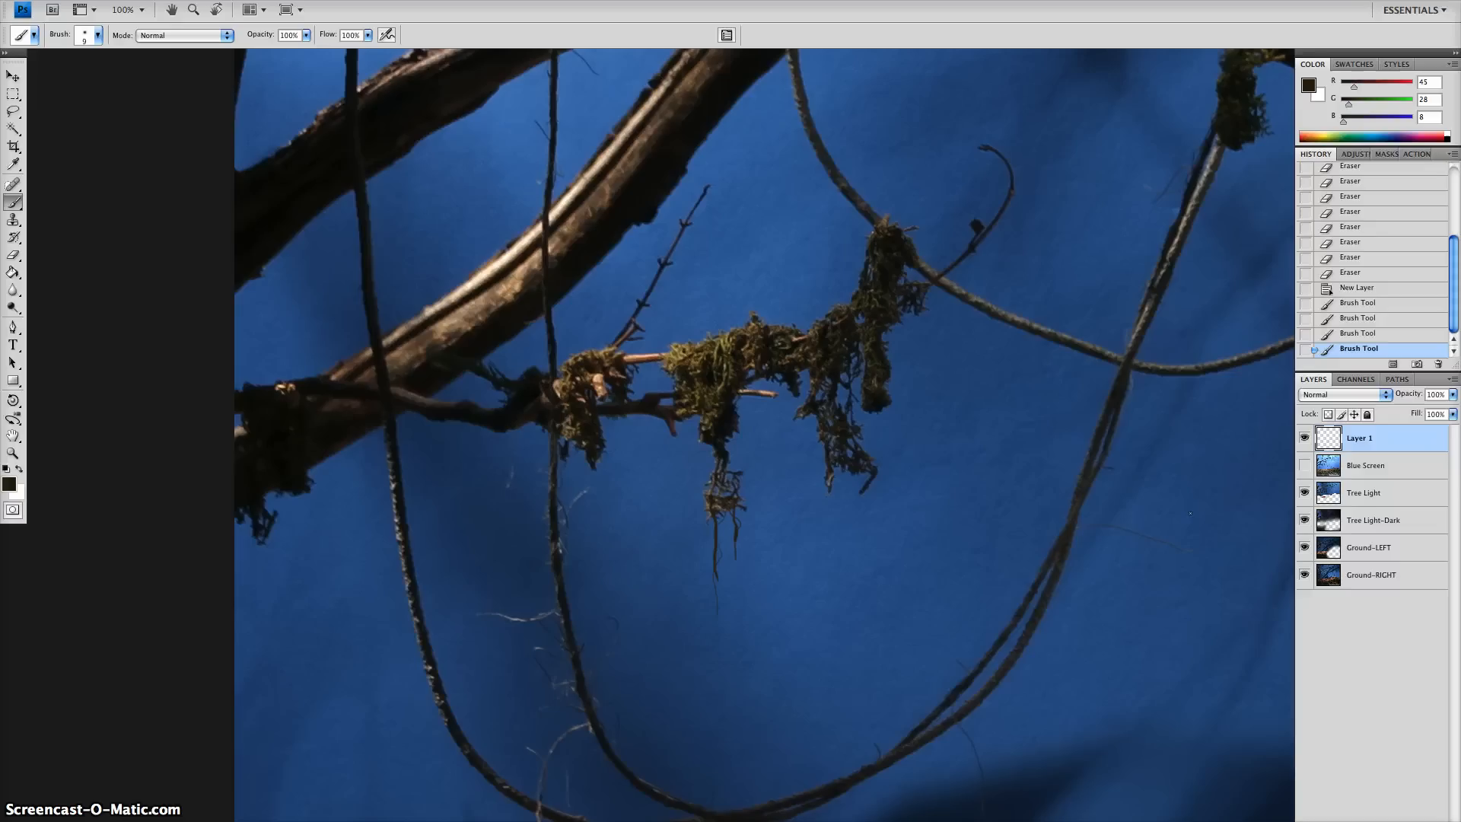
# Step: Paint a wavy root below the left moss clump and blend it using blue tones sampled from the image
pyautogui.click(1190, 512)
pyautogui.click(1190, 513)
pyautogui.keyDown('alt'); pyautogui.click(1190, 513); pyautogui.keyUp('alt')
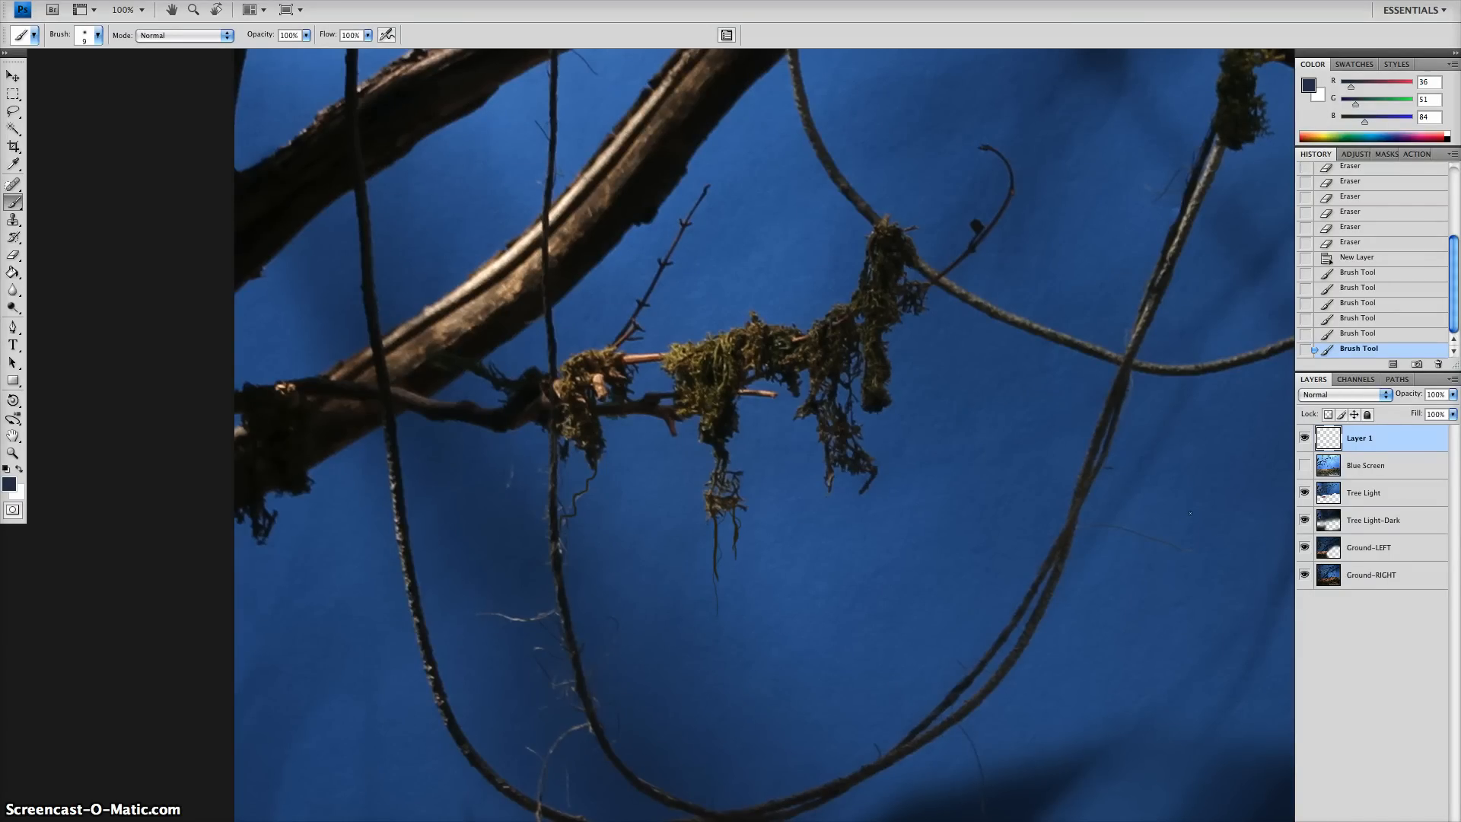
pyautogui.keyDown('alt'); pyautogui.click(1190, 513); pyautogui.keyUp('alt')
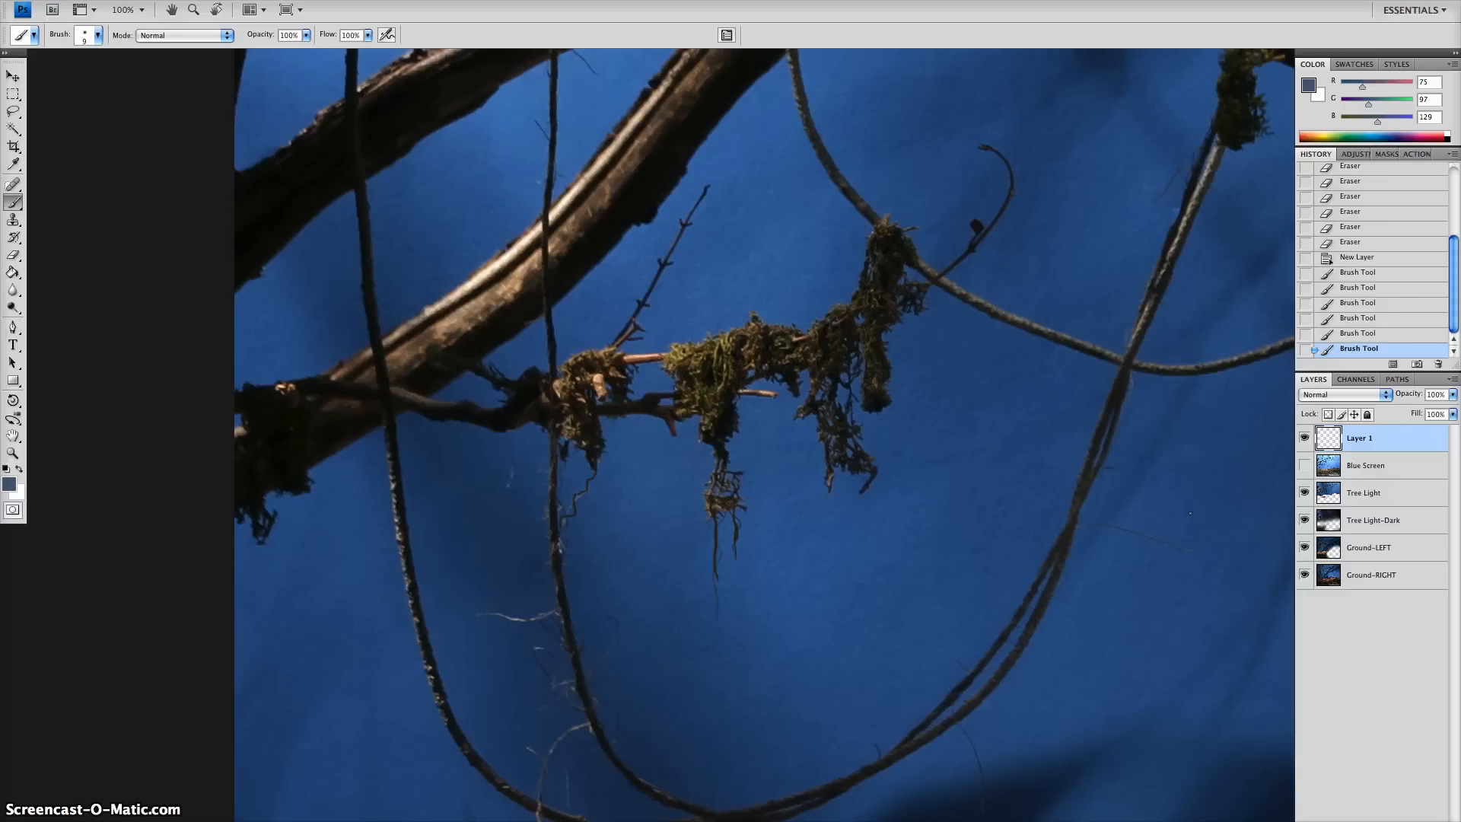
pyautogui.click(1190, 513)
pyautogui.click(1190, 513)
pyautogui.click(1190, 513)
# Step: Sample a near-black color (18, 13, 10) and paint thin roots dangling from the twig beside the left moss clump
pyautogui.keyDown('alt'); pyautogui.click(1190, 512); pyautogui.keyUp('alt')
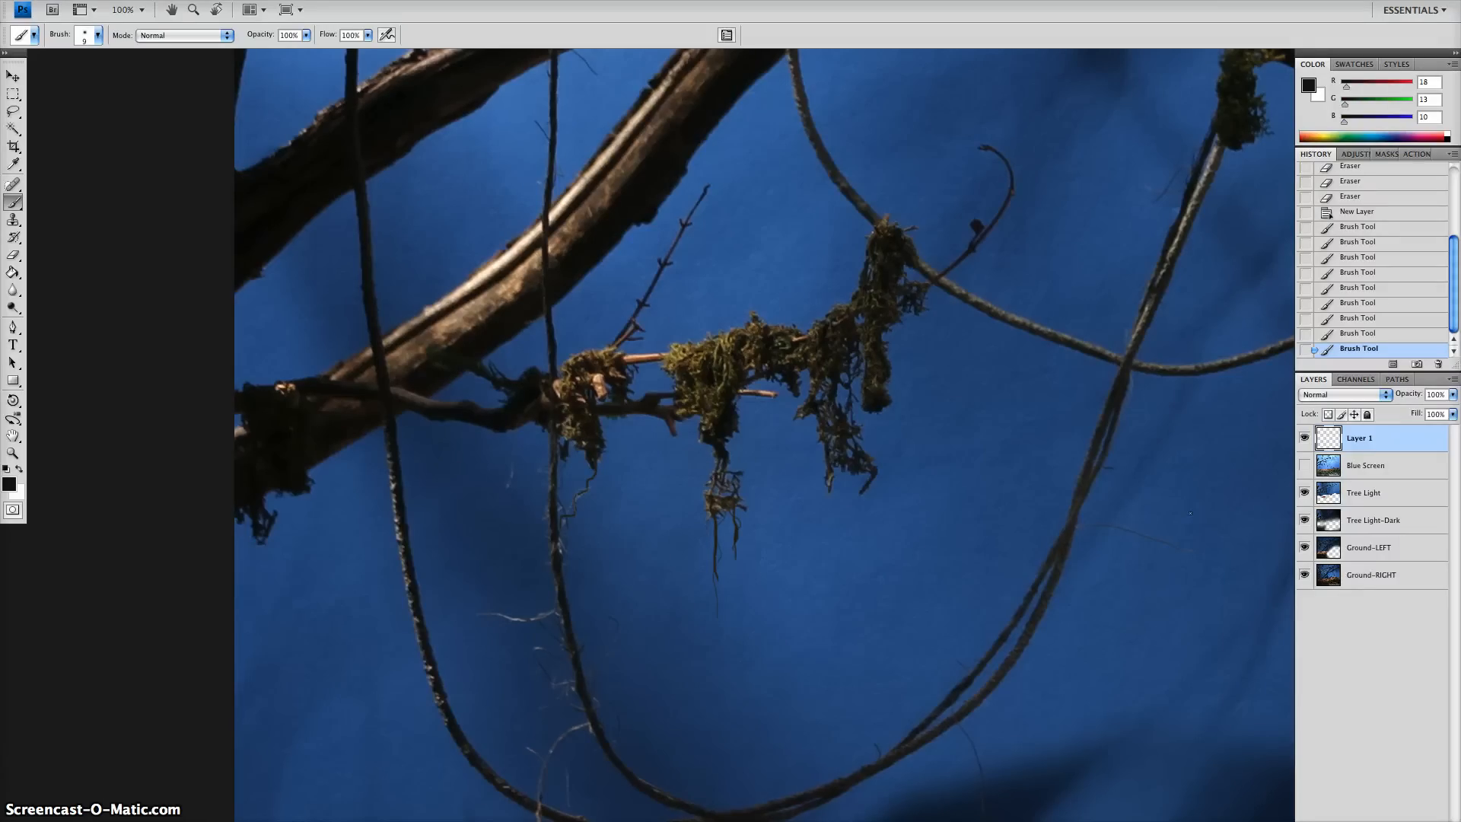
pyautogui.moveTo(620, 423); pyautogui.dragTo(597, 465)
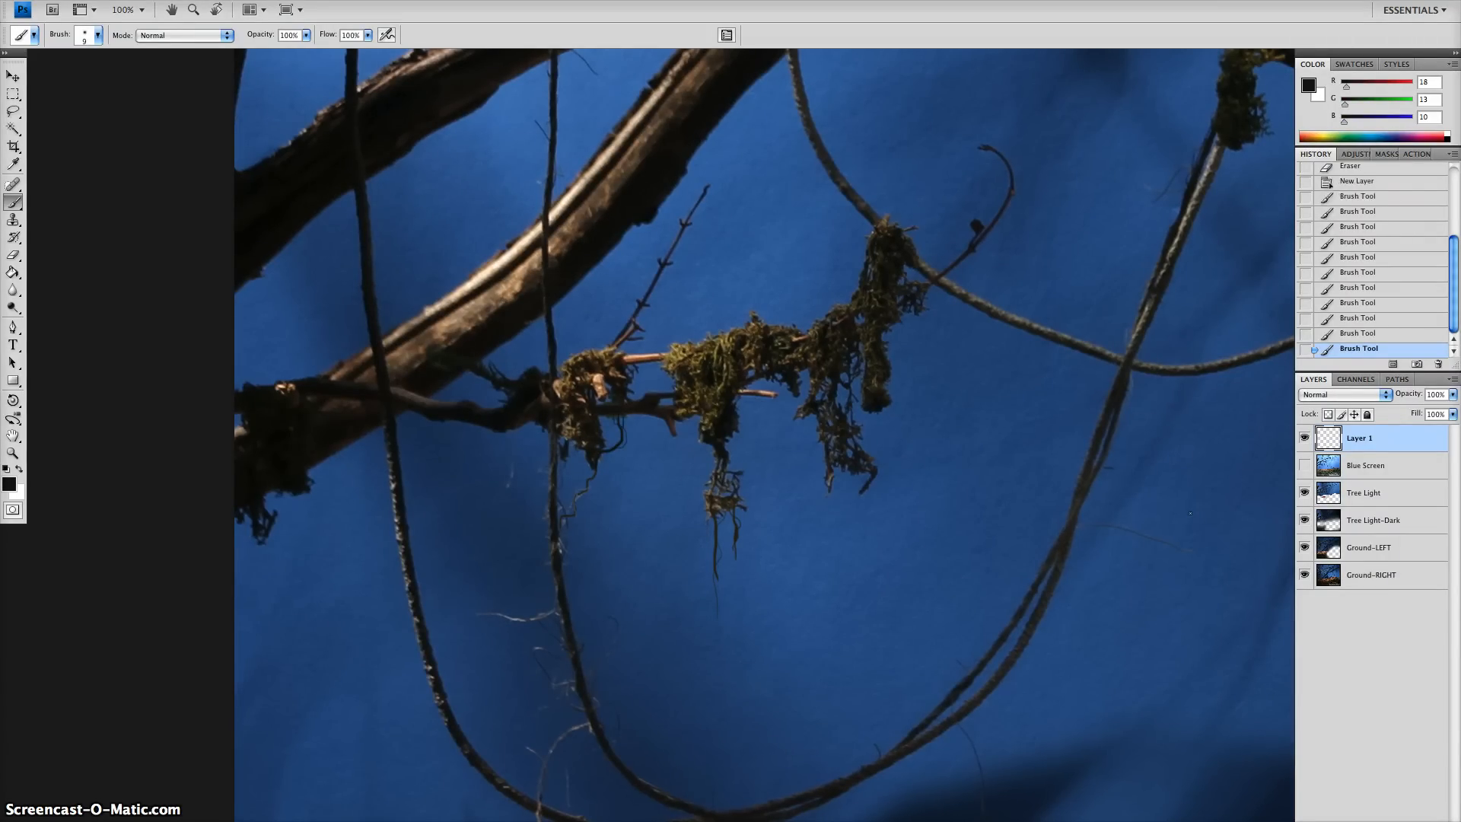
pyautogui.moveTo(618, 451); pyautogui.dragTo(613, 484)
pyautogui.moveTo(618, 552); pyautogui.dragTo(616, 505)
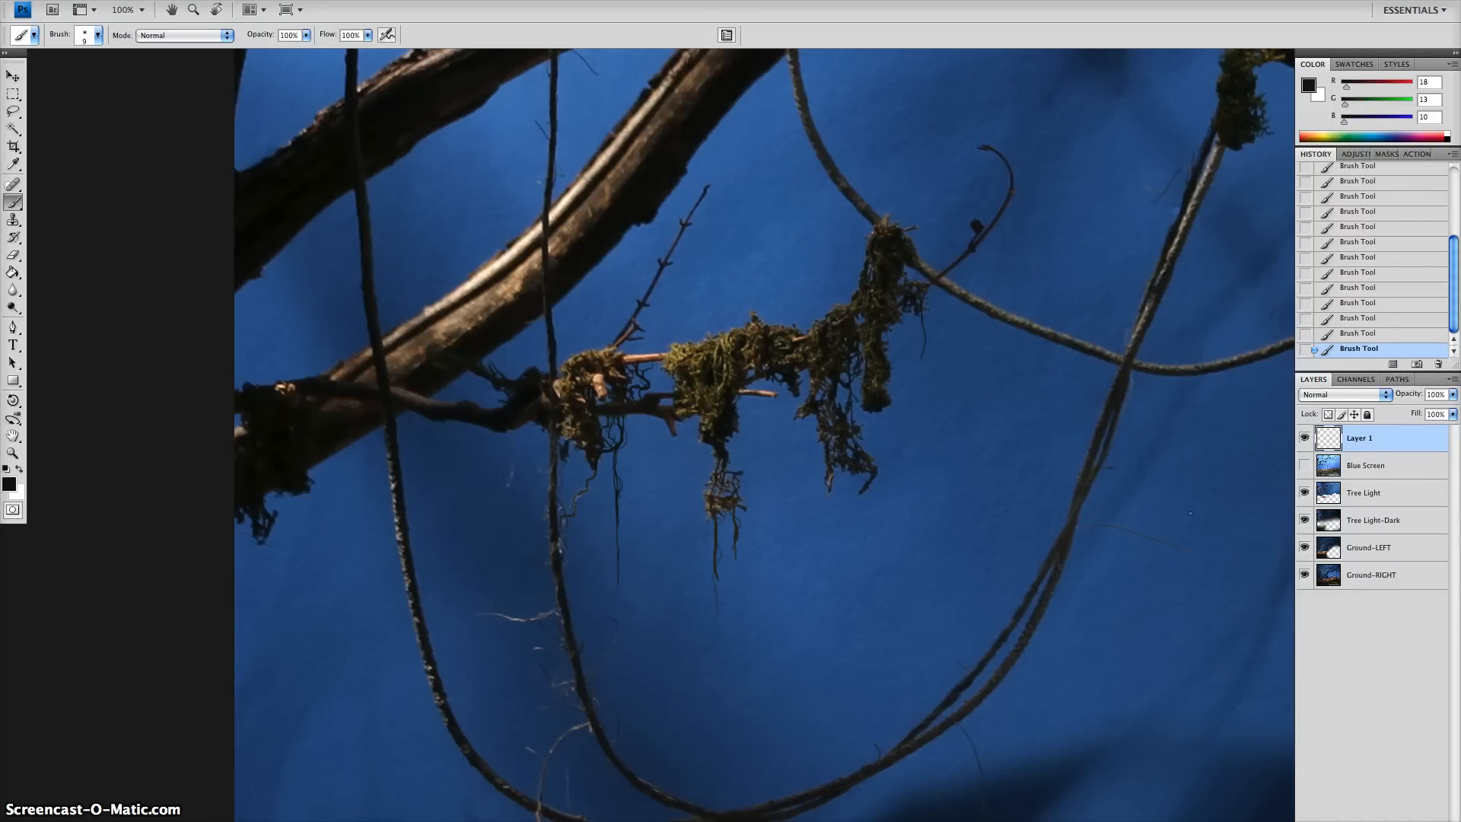
# Step: Paint several thin roots of differing lengths hanging from the right side of the right-hand moss clump, below the vine
pyautogui.moveTo(926, 341); pyautogui.dragTo(924, 358)
pyautogui.moveTo(914, 312); pyautogui.dragTo(913, 344)
pyautogui.moveTo(905, 344); pyautogui.dragTo(909, 472)
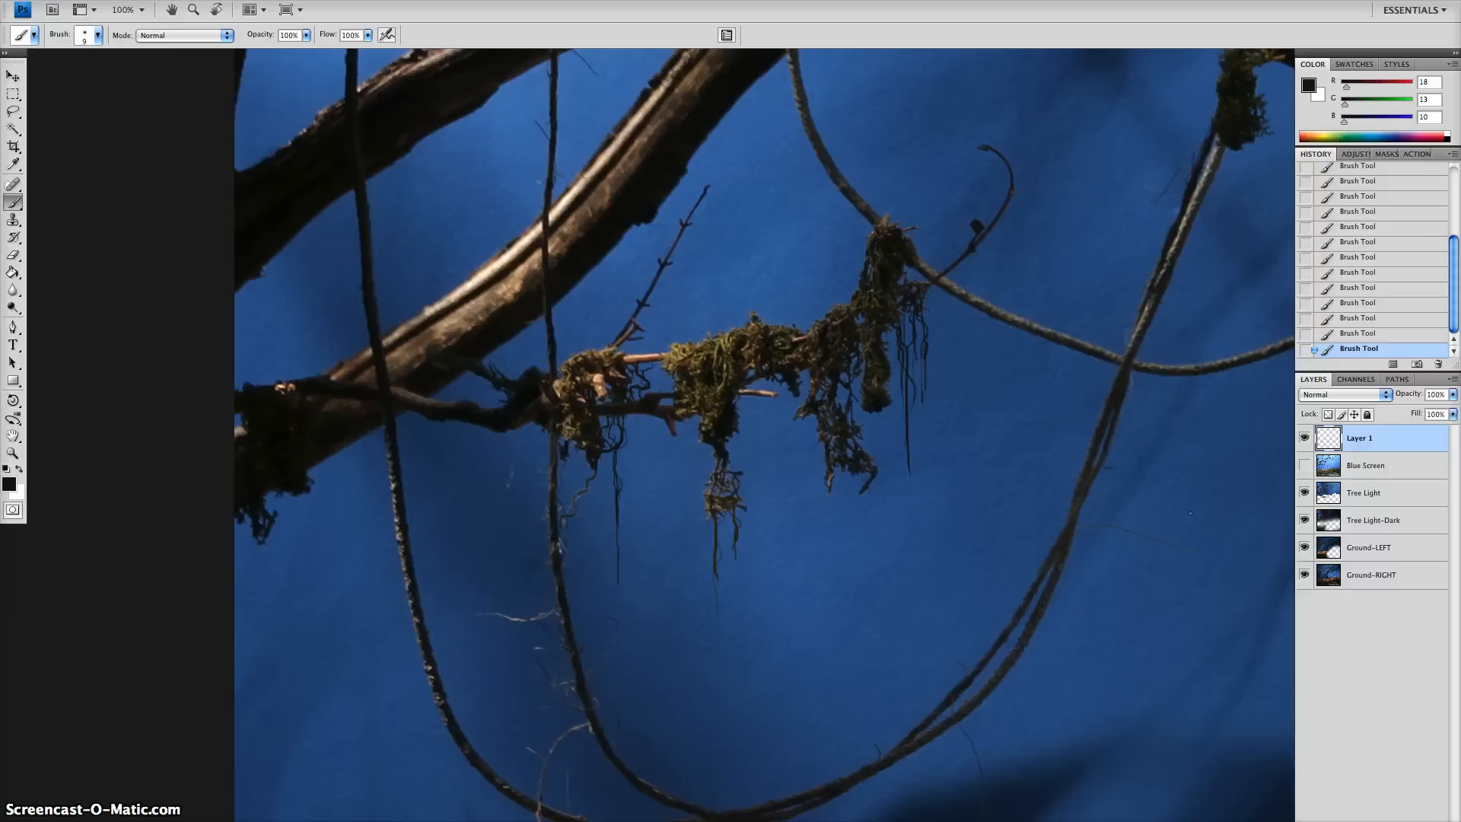
# Step: Paint long roots below the lowest tip of the right-hand moss, and thinner ones beneath the broken twig
pyautogui.moveTo(851, 487); pyautogui.dragTo(867, 577)
pyautogui.moveTo(863, 493); pyautogui.dragTo(867, 635)
pyautogui.moveTo(862, 487); pyautogui.dragTo(866, 554)
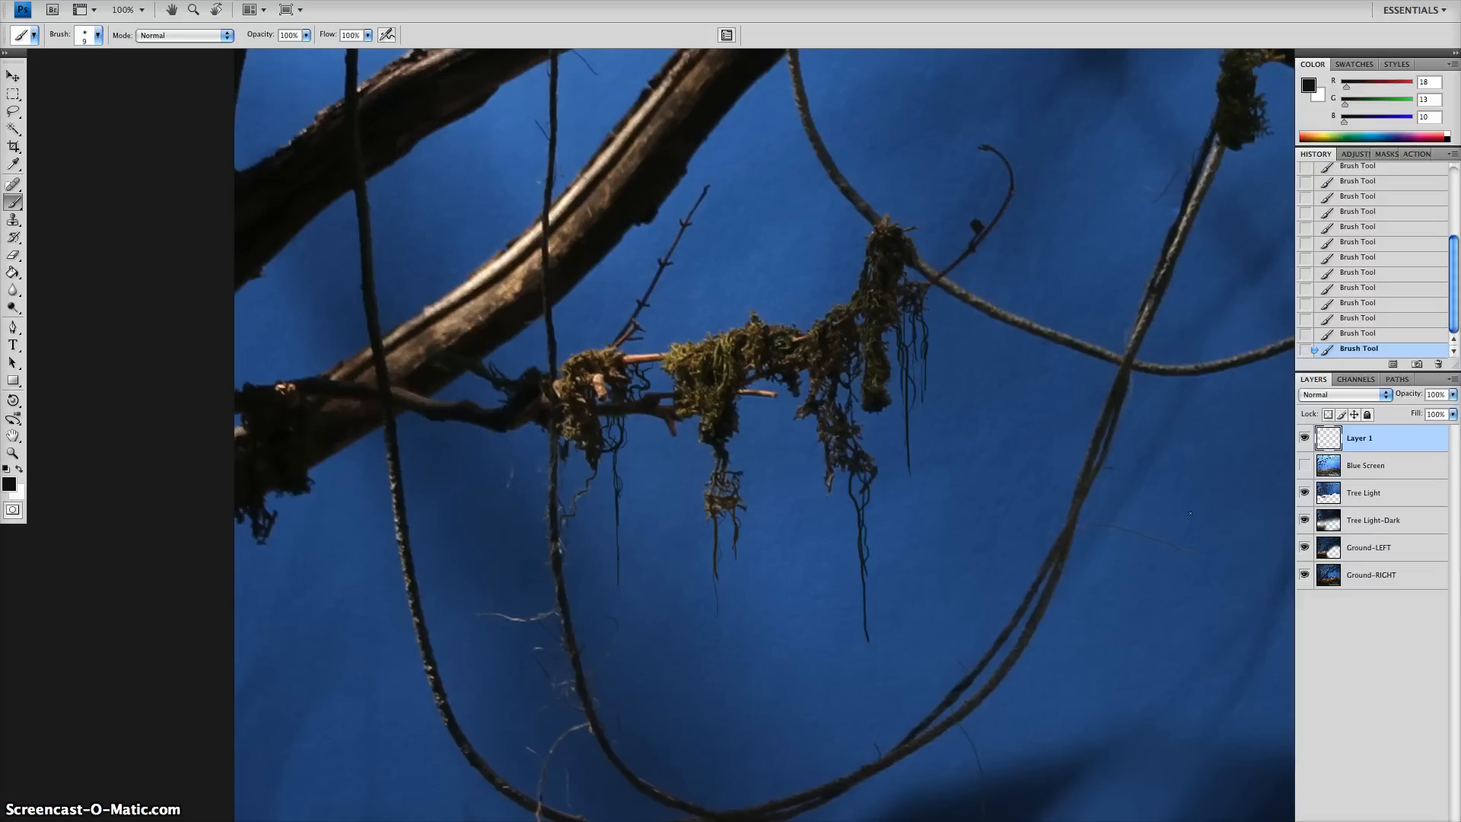
pyautogui.moveTo(862, 607); pyautogui.dragTo(867, 633)
pyautogui.moveTo(764, 407); pyautogui.dragTo(770, 437)
pyautogui.moveTo(772, 463); pyautogui.dragTo(776, 494)
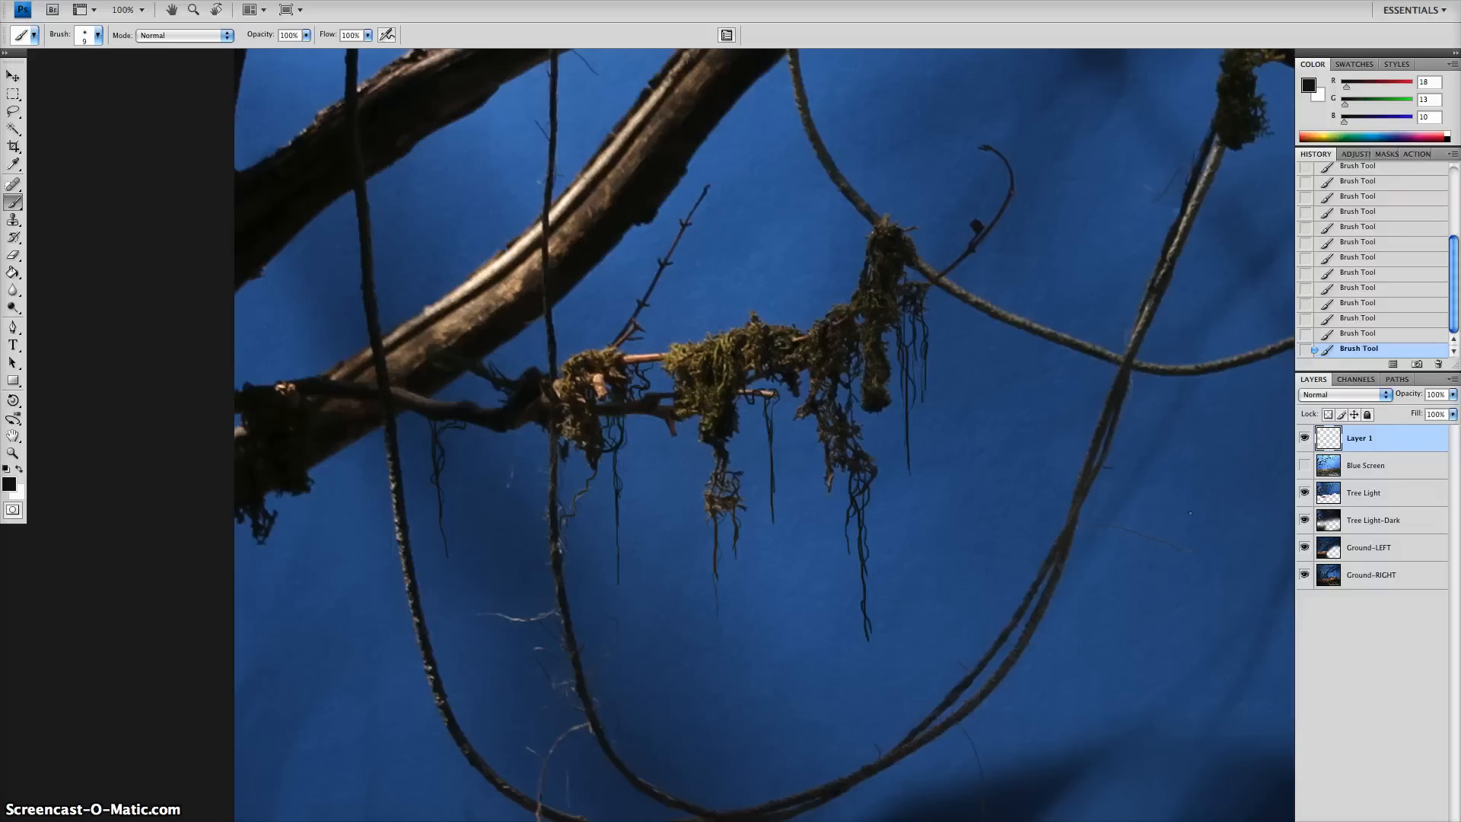
# Step: Paint thin tendrils coiling around the curved vine above the right-hand moss clump, undoing unwanted strokes
pyautogui.scroll(3, 763, 434)
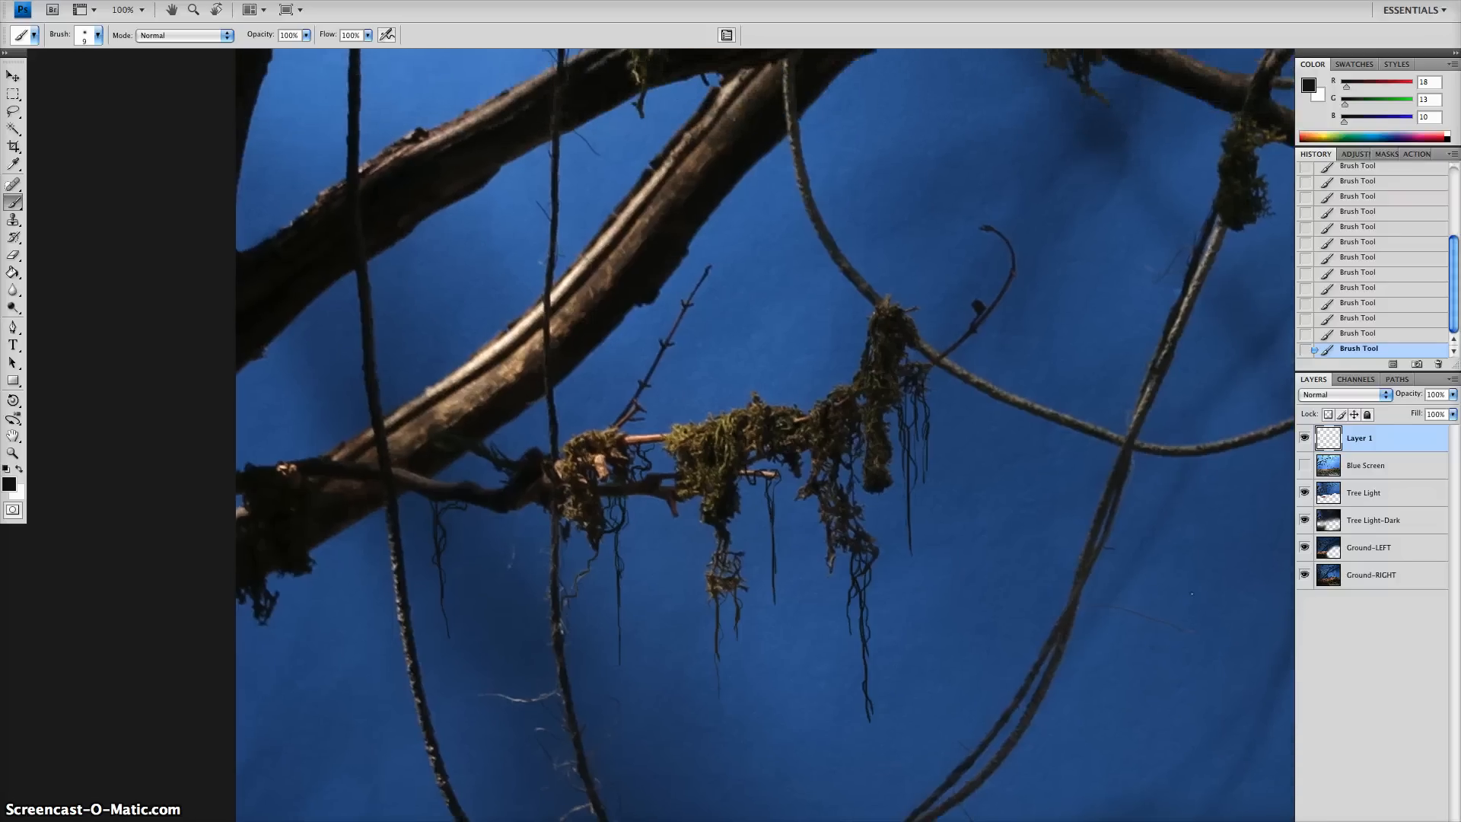
pyautogui.scroll(4, 761, 435)
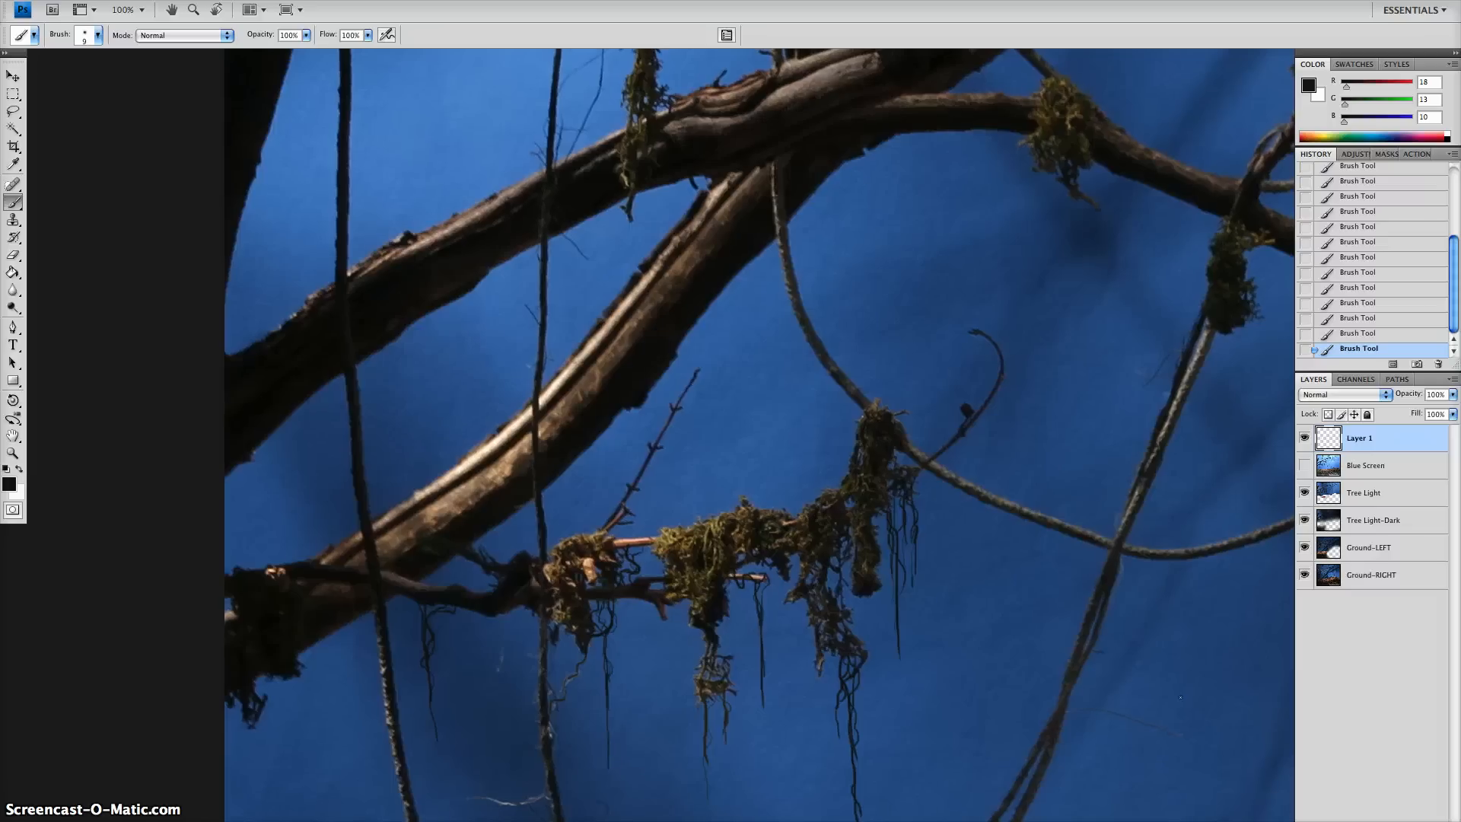
pyautogui.moveTo(786, 226); pyautogui.dragTo(797, 266)
pyautogui.press('super+z')
pyautogui.press('super+z')
pyautogui.moveTo(791, 314)
pyautogui.mouseDown()
pyautogui.moveTo(829, 340)
pyautogui.moveTo(831, 427)
pyautogui.moveTo(831, 415)
pyautogui.mouseUp()
pyautogui.press('super+z')
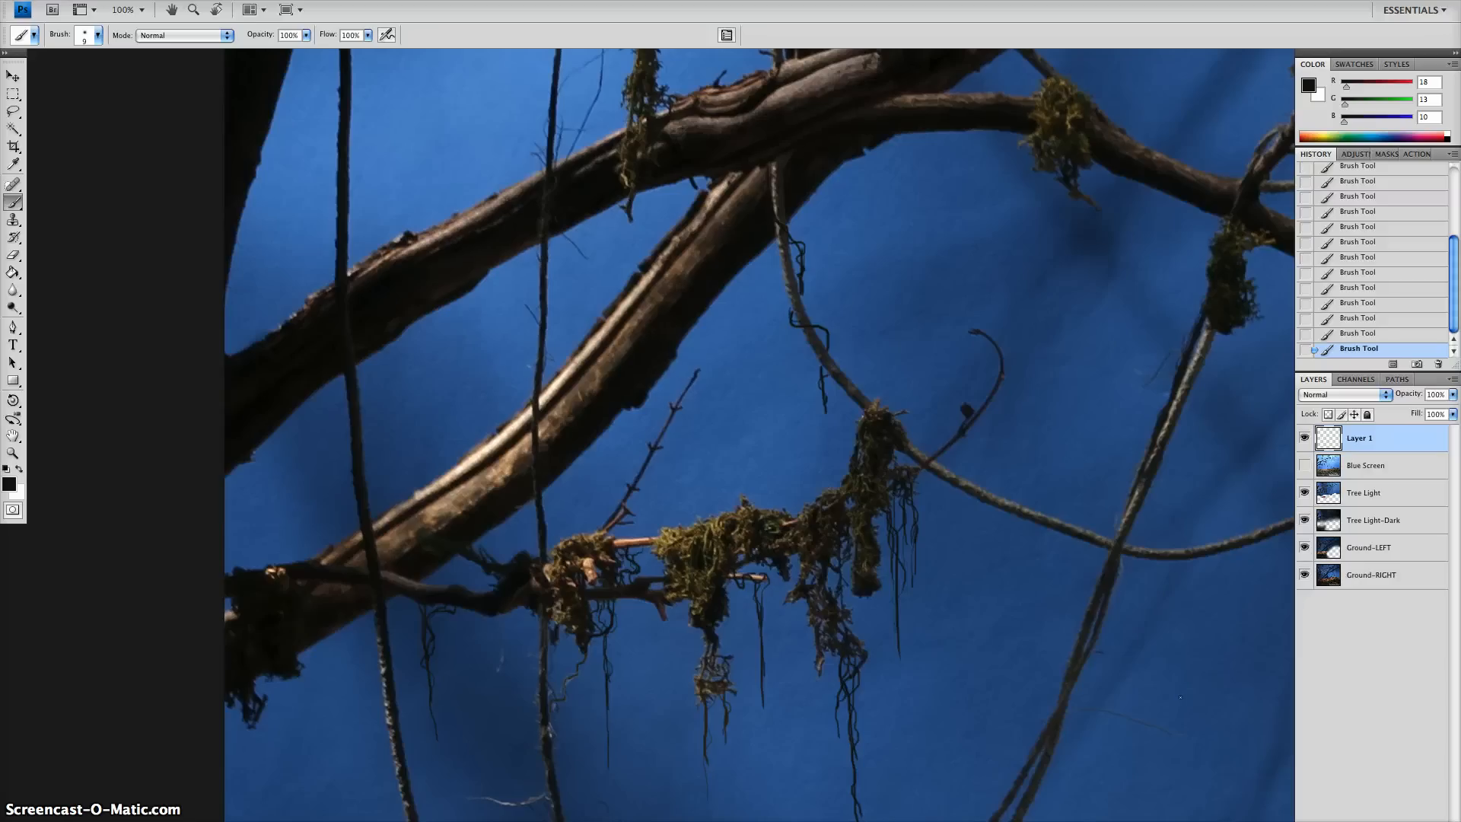
# Step: Add a short tendril stroke along the curved vine above the right-hand moss clump and check it within the wider scene
pyautogui.moveTo(797, 338); pyautogui.dragTo(797, 368)
pyautogui.press('z')
pyautogui.keyDown('alt'); pyautogui.click(796, 441); pyautogui.keyUp('alt')
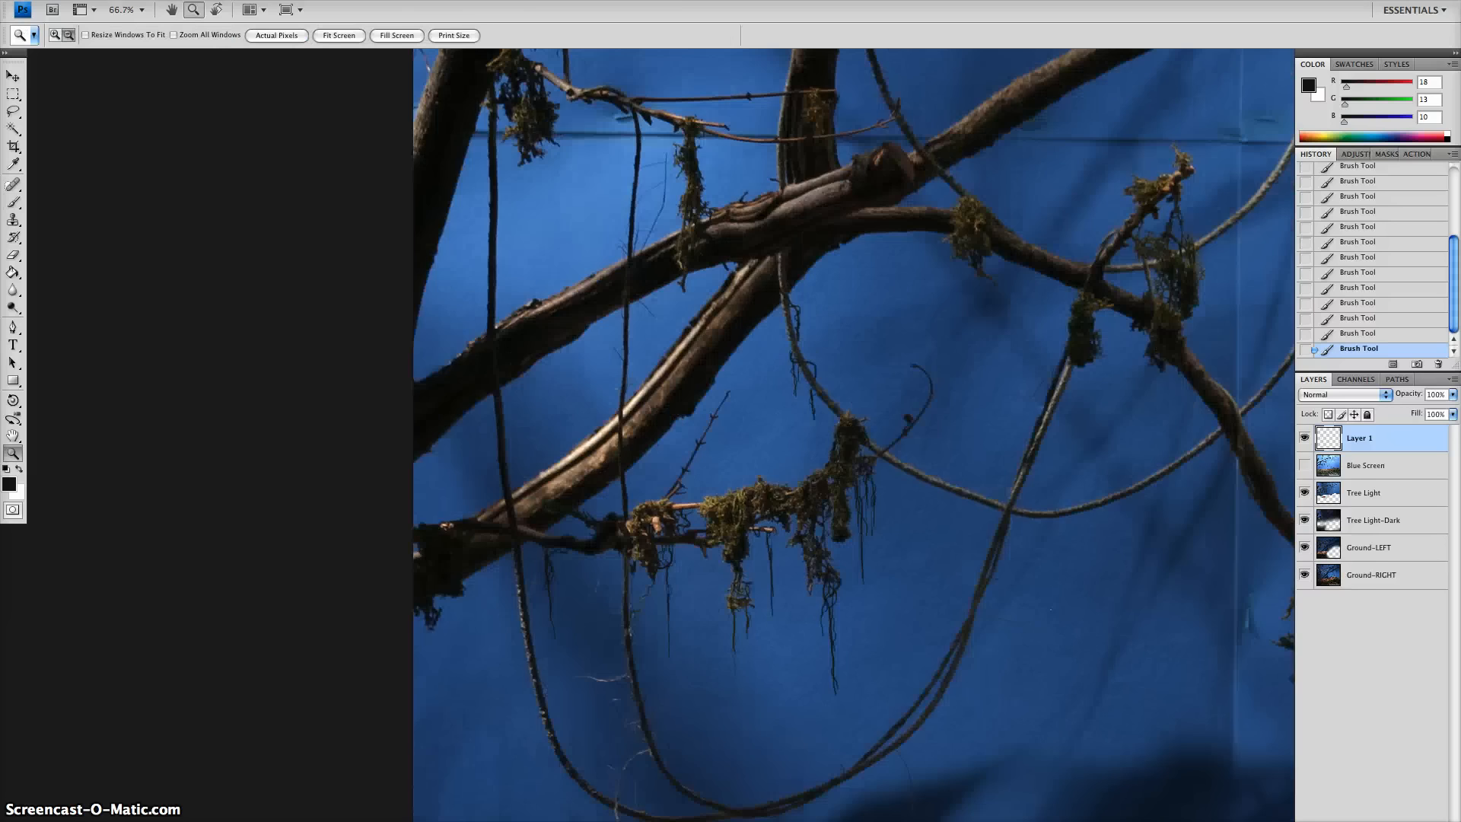
pyautogui.keyDown('alt'); pyautogui.click(797, 435); pyautogui.keyUp('alt')
pyautogui.keyDown('alt'); pyautogui.click(797, 436); pyautogui.keyUp('alt')
pyautogui.moveTo(797, 435); pyautogui.dragTo(572, 359)
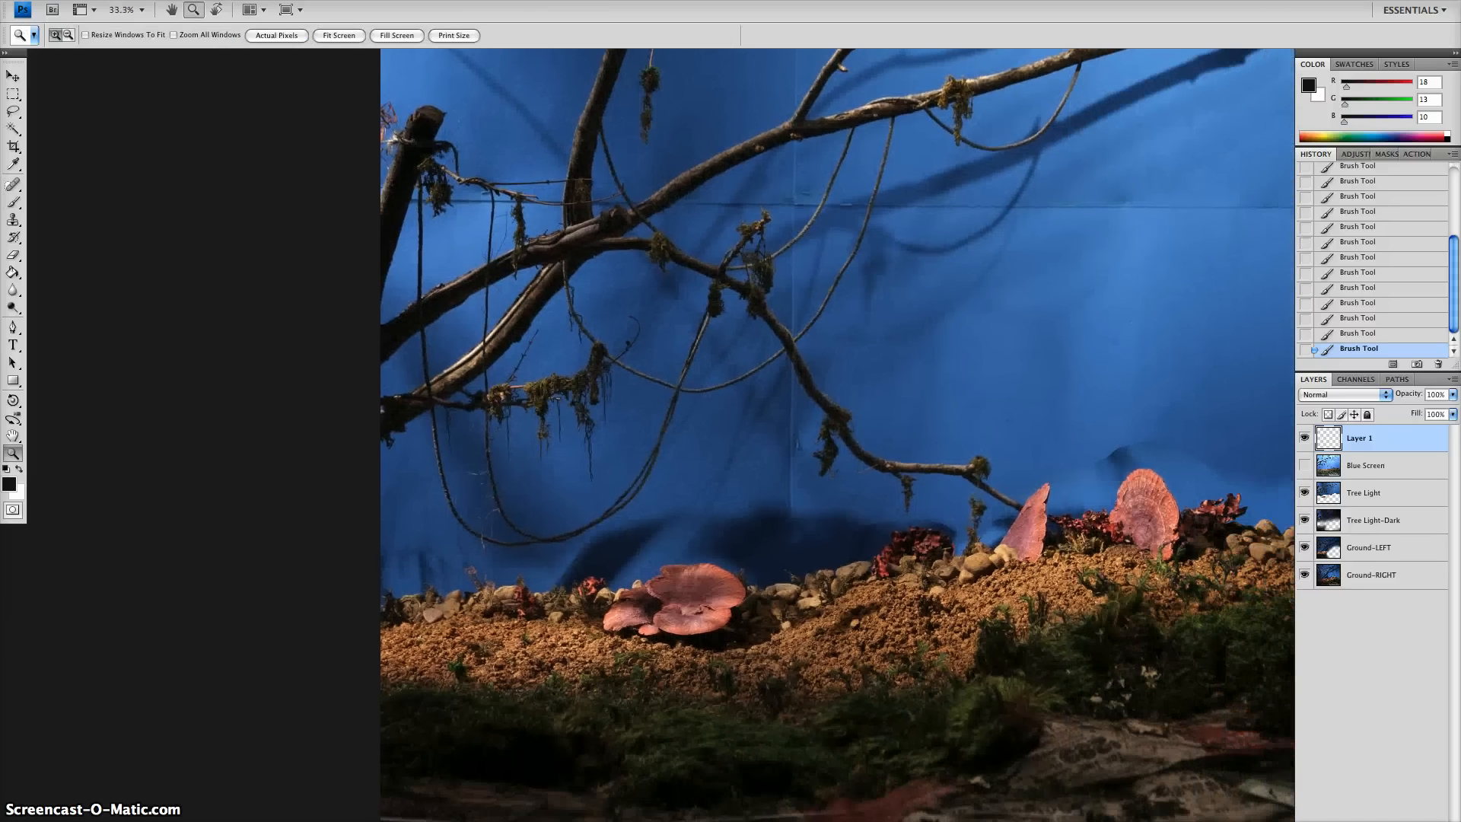
# Step: Paint two thin, dark roots hanging from the moss clump on the central branch, just right of the sawn-off stub
pyautogui.click(685, 438)
pyautogui.moveTo(685, 438); pyautogui.dragTo(708, 490)
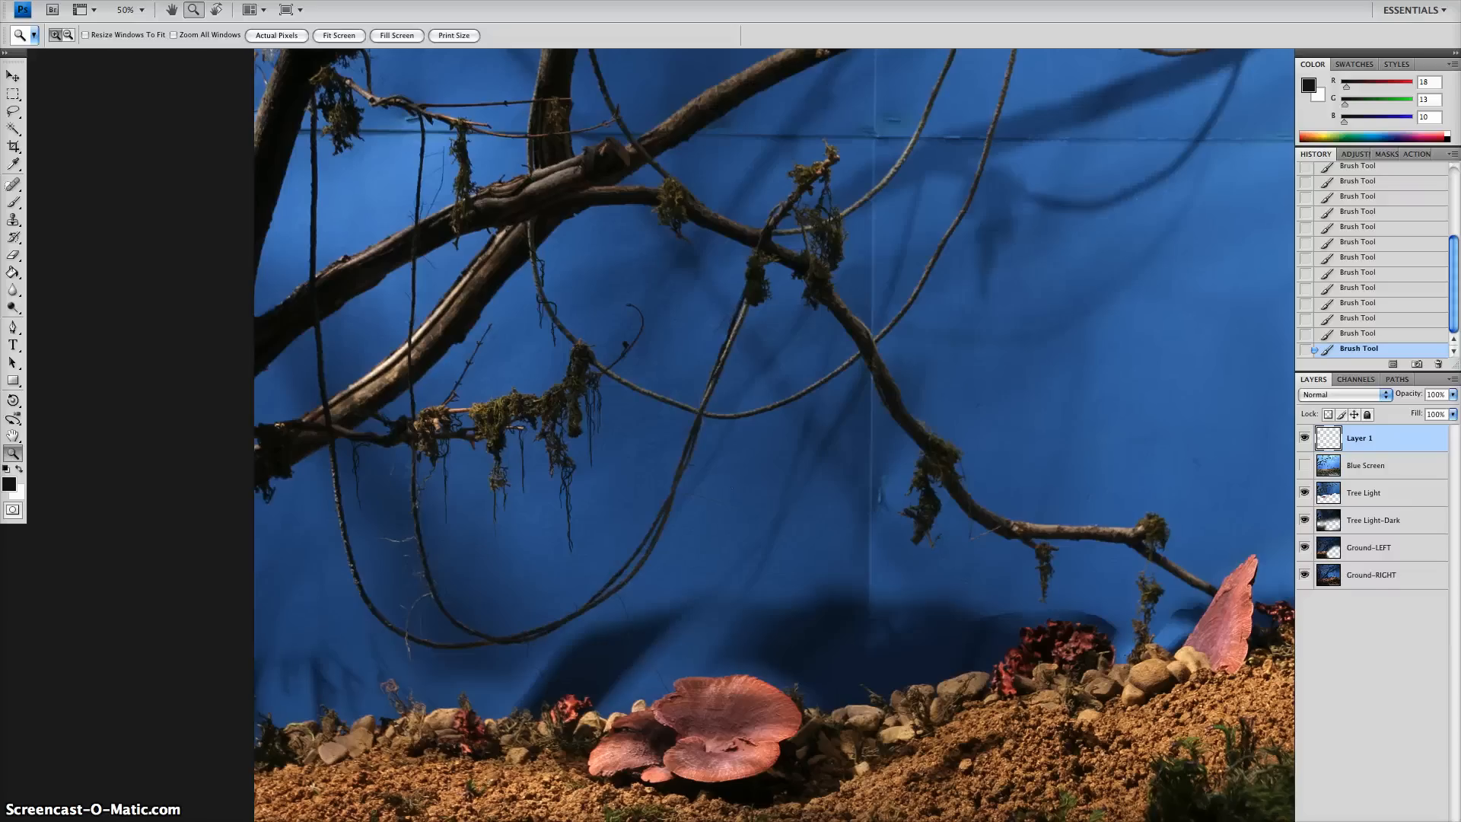
pyautogui.click(717, 353)
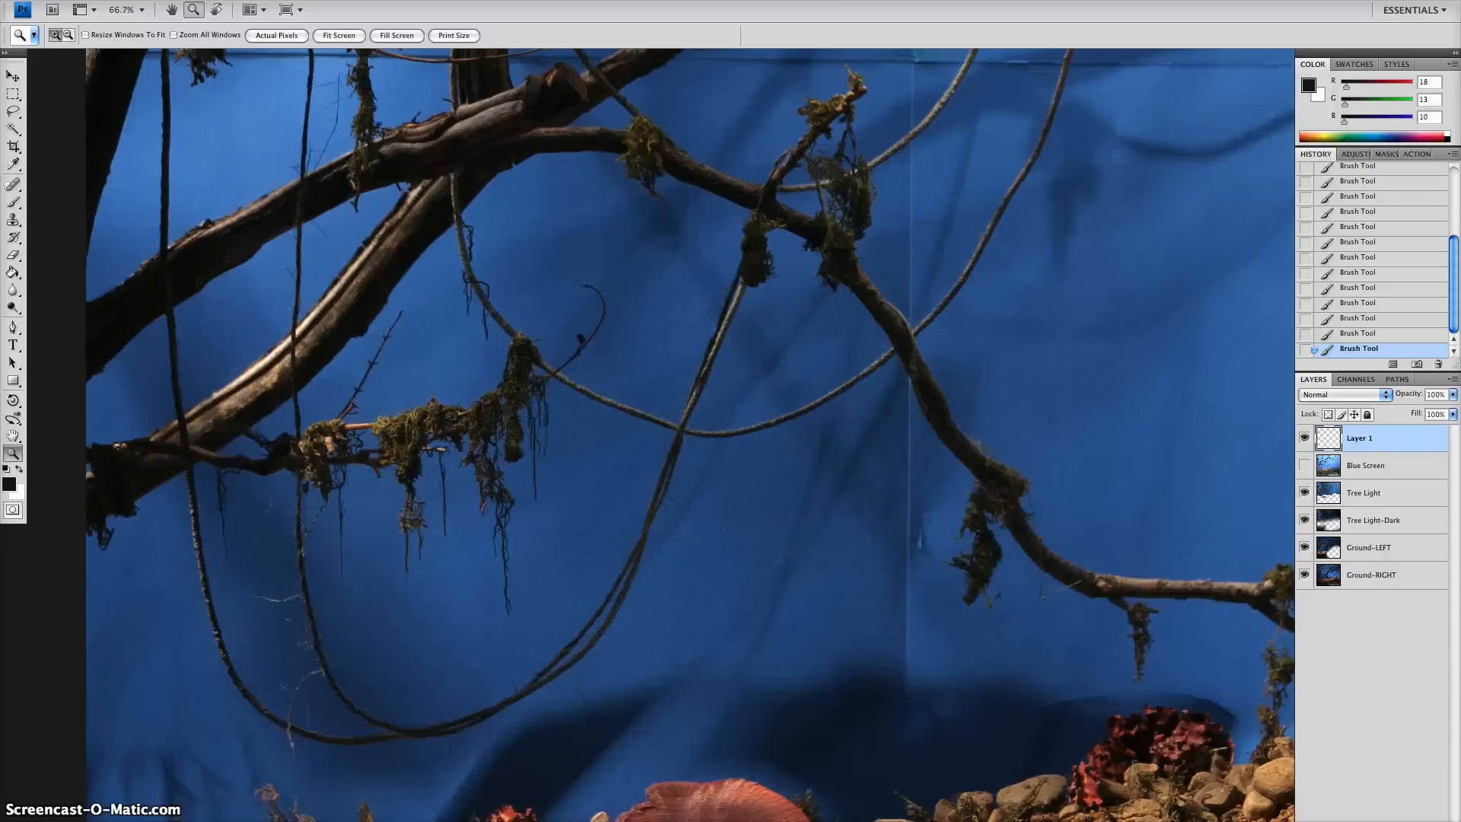
pyautogui.click(722, 346)
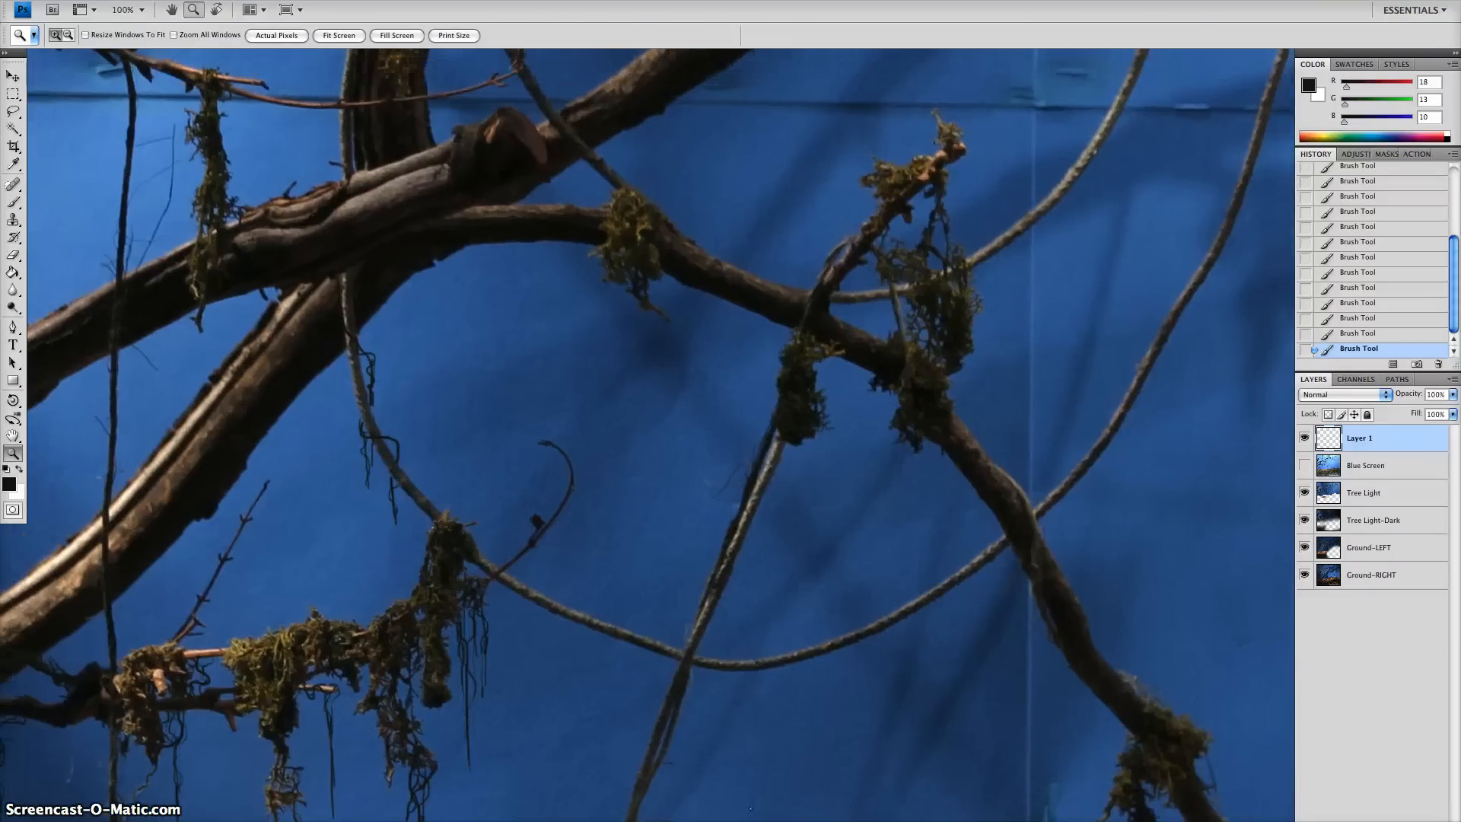
pyautogui.press('b')
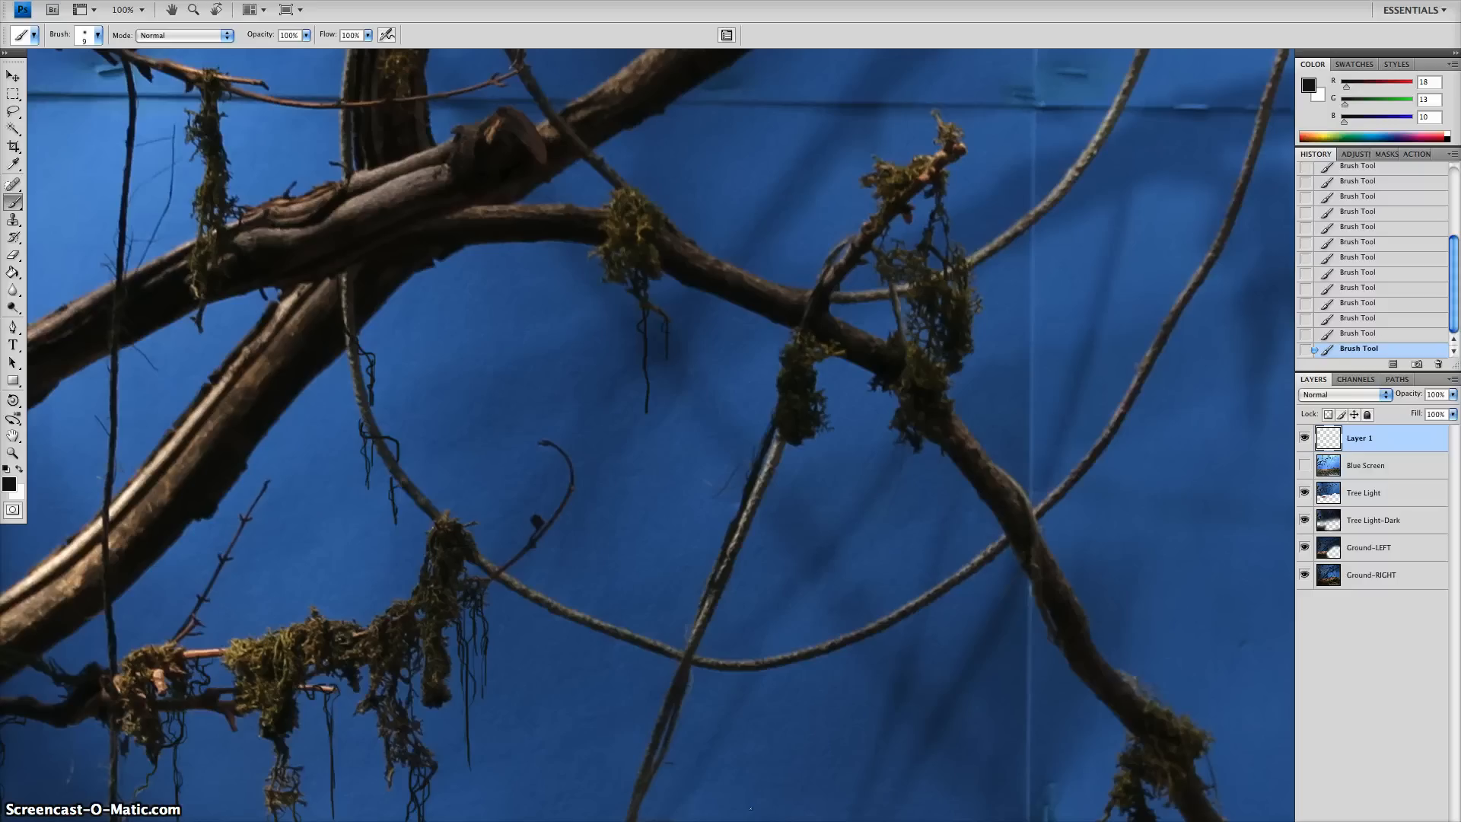
pyautogui.press('z')
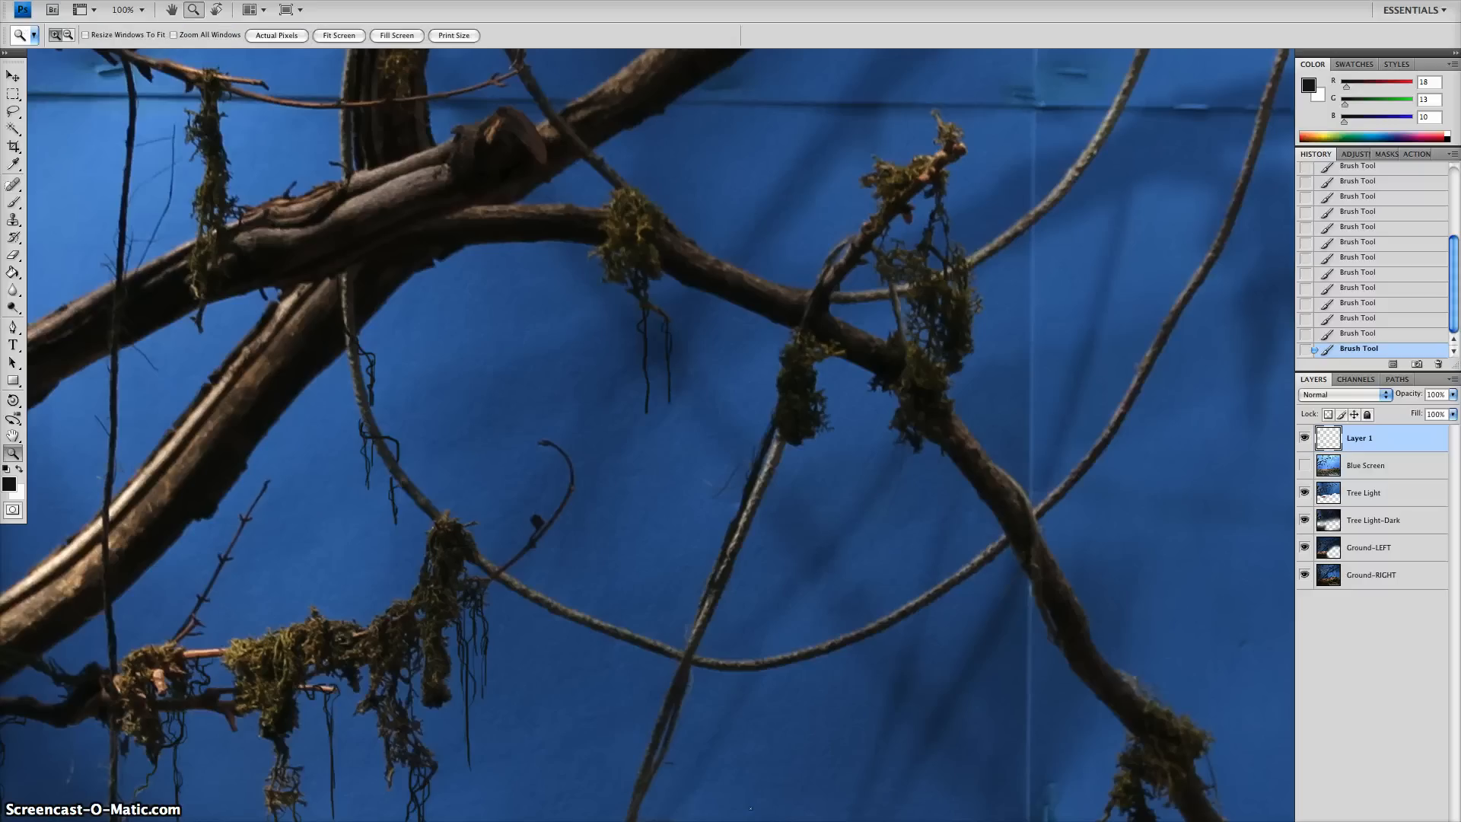
pyautogui.press('b')
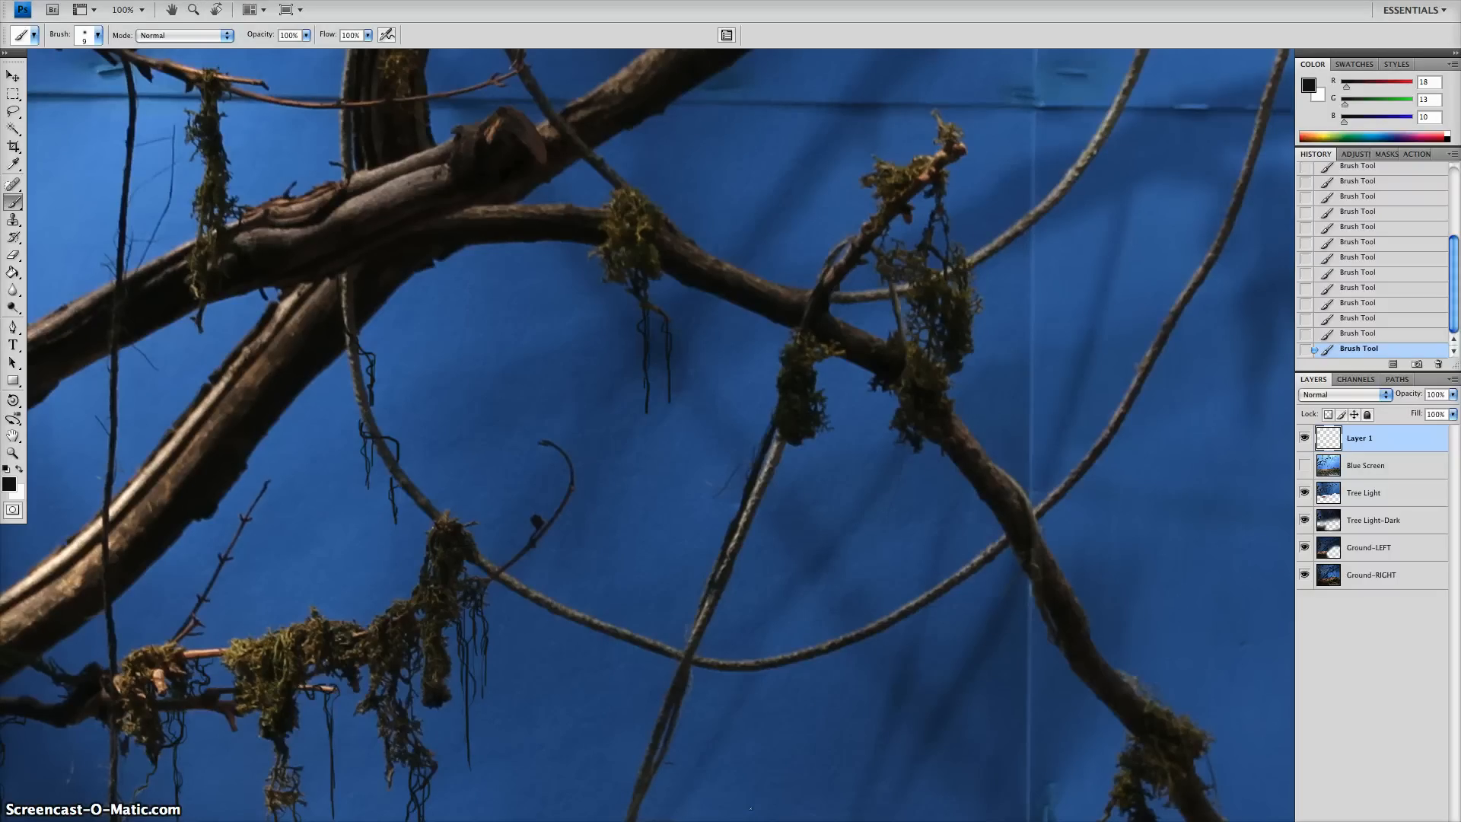
pyautogui.moveTo(646, 413)
pyautogui.mouseDown()
pyautogui.moveTo(646, 454)
pyautogui.moveTo(652, 375)
pyautogui.moveTo(600, 448)
pyautogui.mouseUp()
# Step: Examine the whole composite at 25% to judge how the painted roots and tendrils blend with the tree
pyautogui.press('z')
pyautogui.keyDown('alt'); pyautogui.click(694, 430); pyautogui.keyUp('alt')
pyautogui.keyDown('alt'); pyautogui.click(708, 445); pyautogui.keyUp('alt')
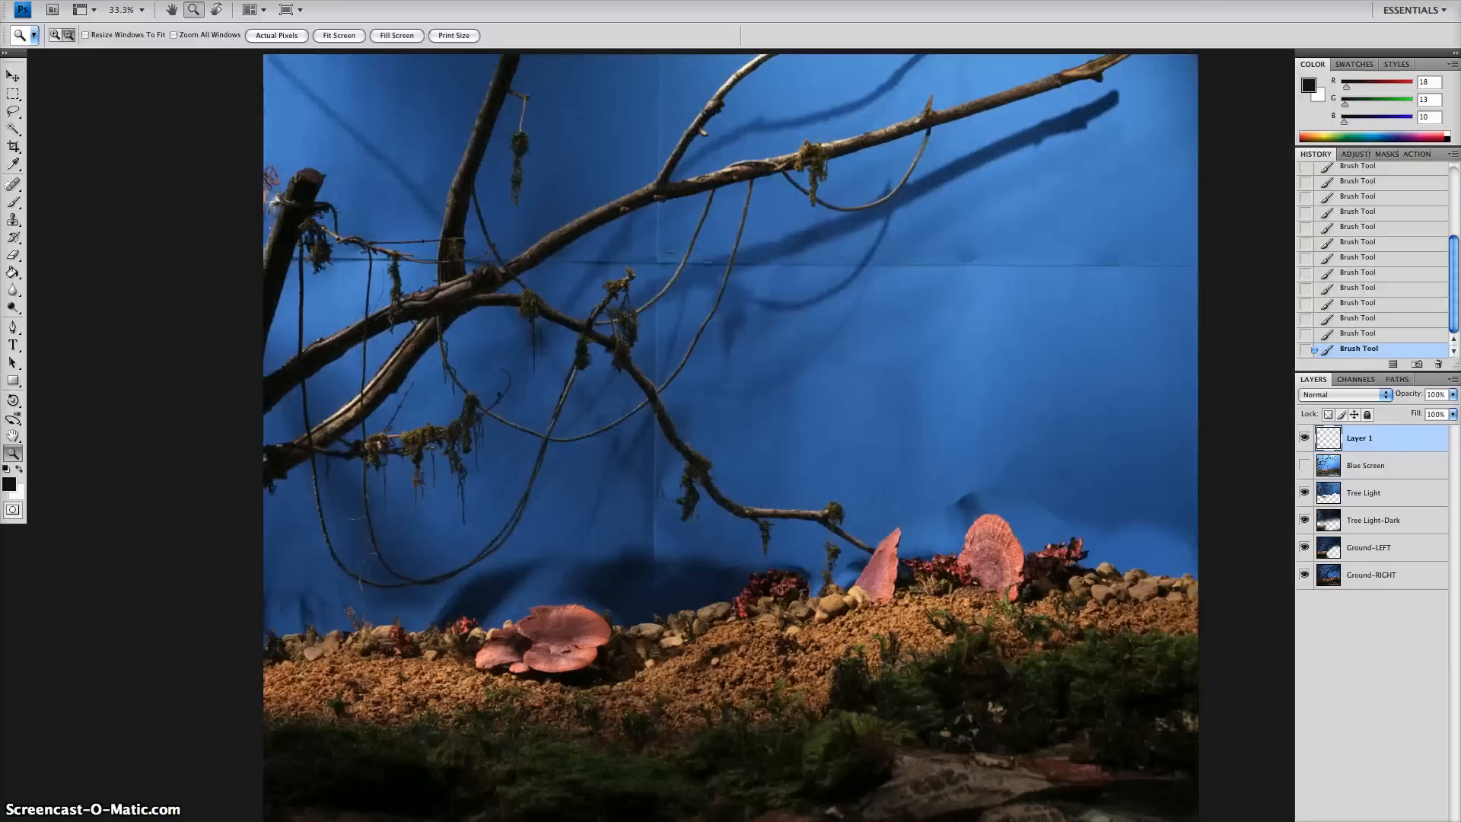
pyautogui.moveTo(707, 445); pyautogui.dragTo(647, 456)
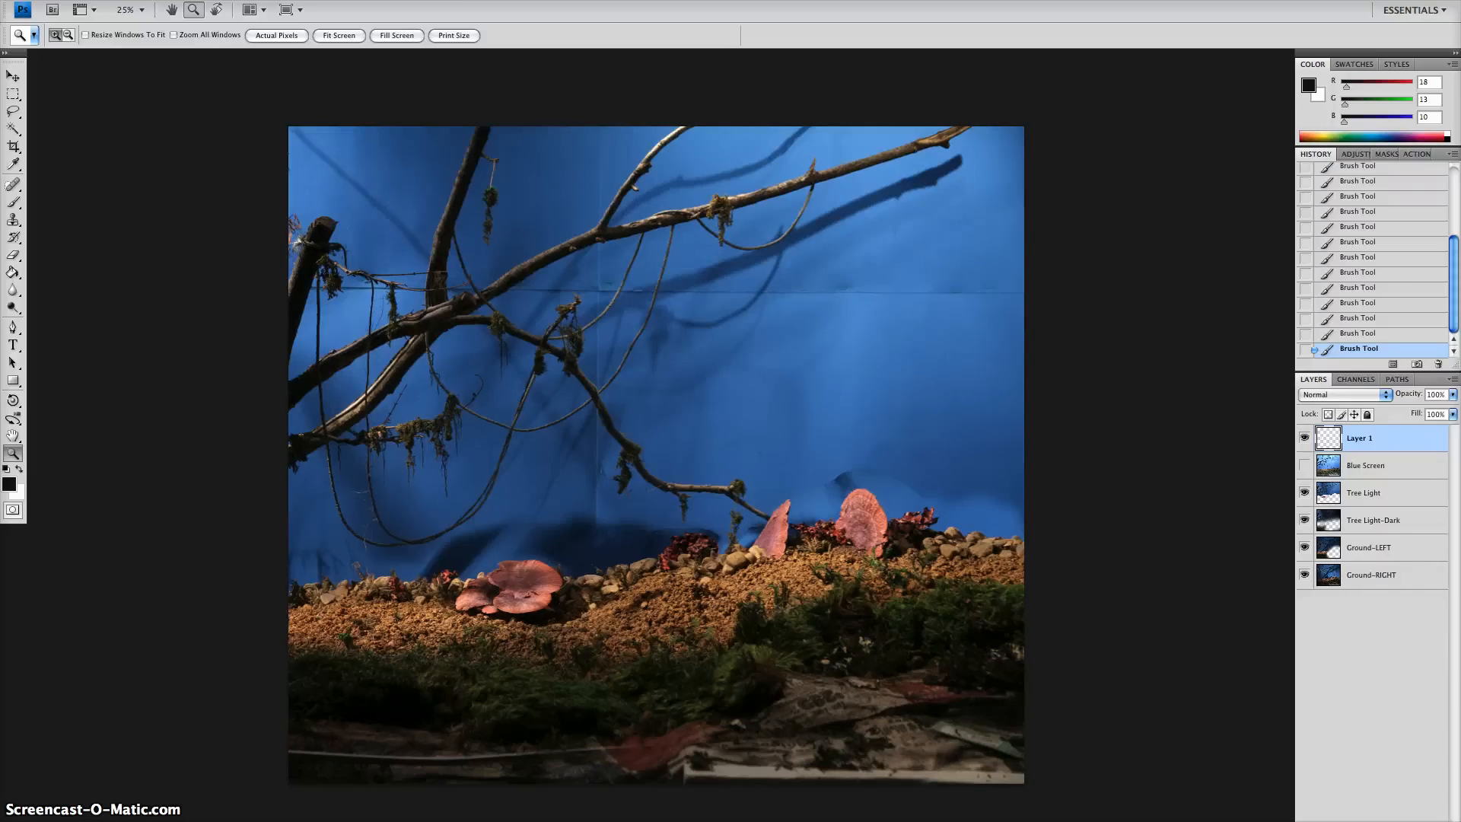
pyautogui.hscroll(-3, 656, 455)
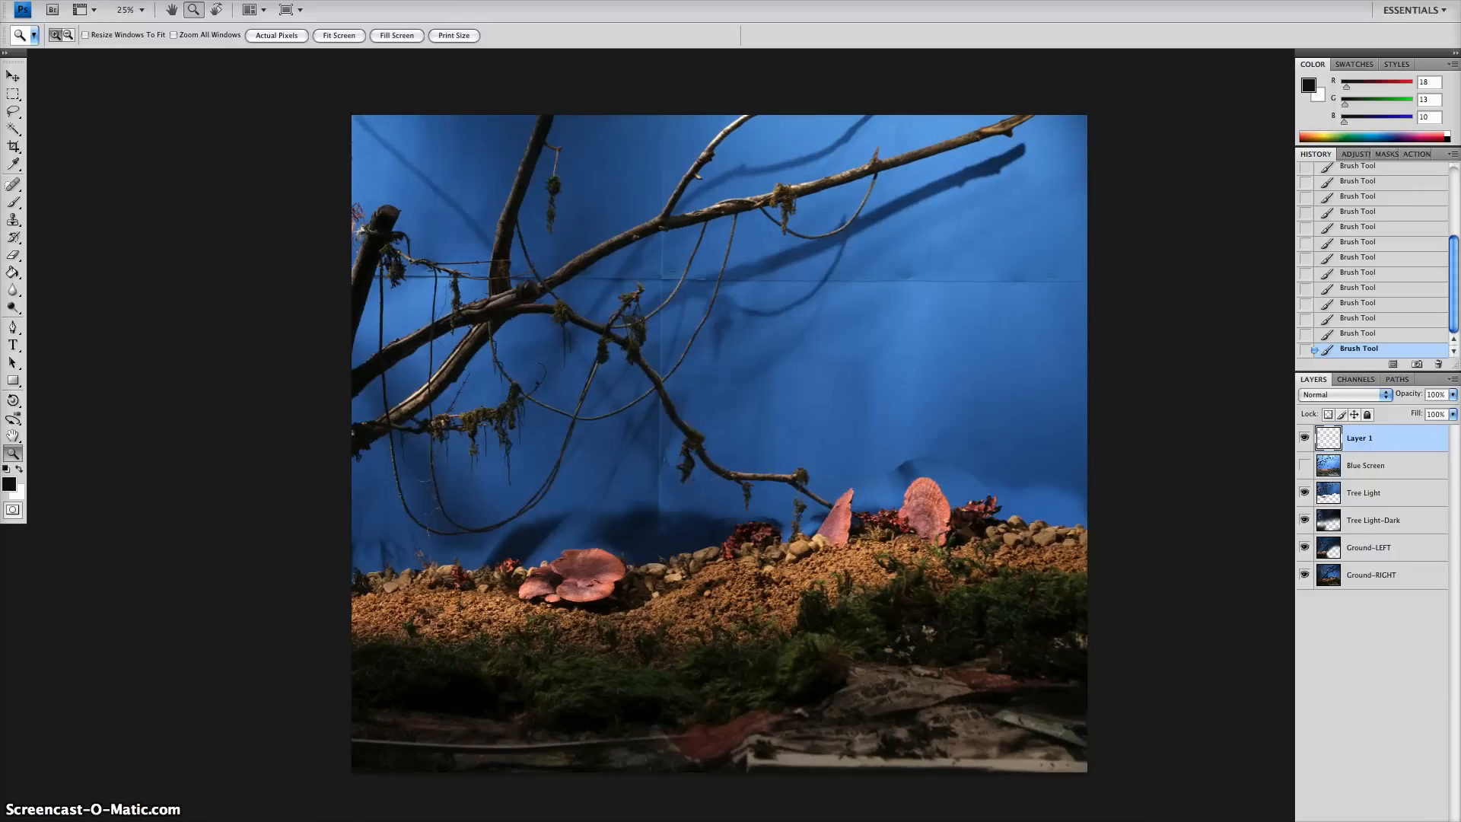
pyautogui.hscroll(-3, 753, 445)
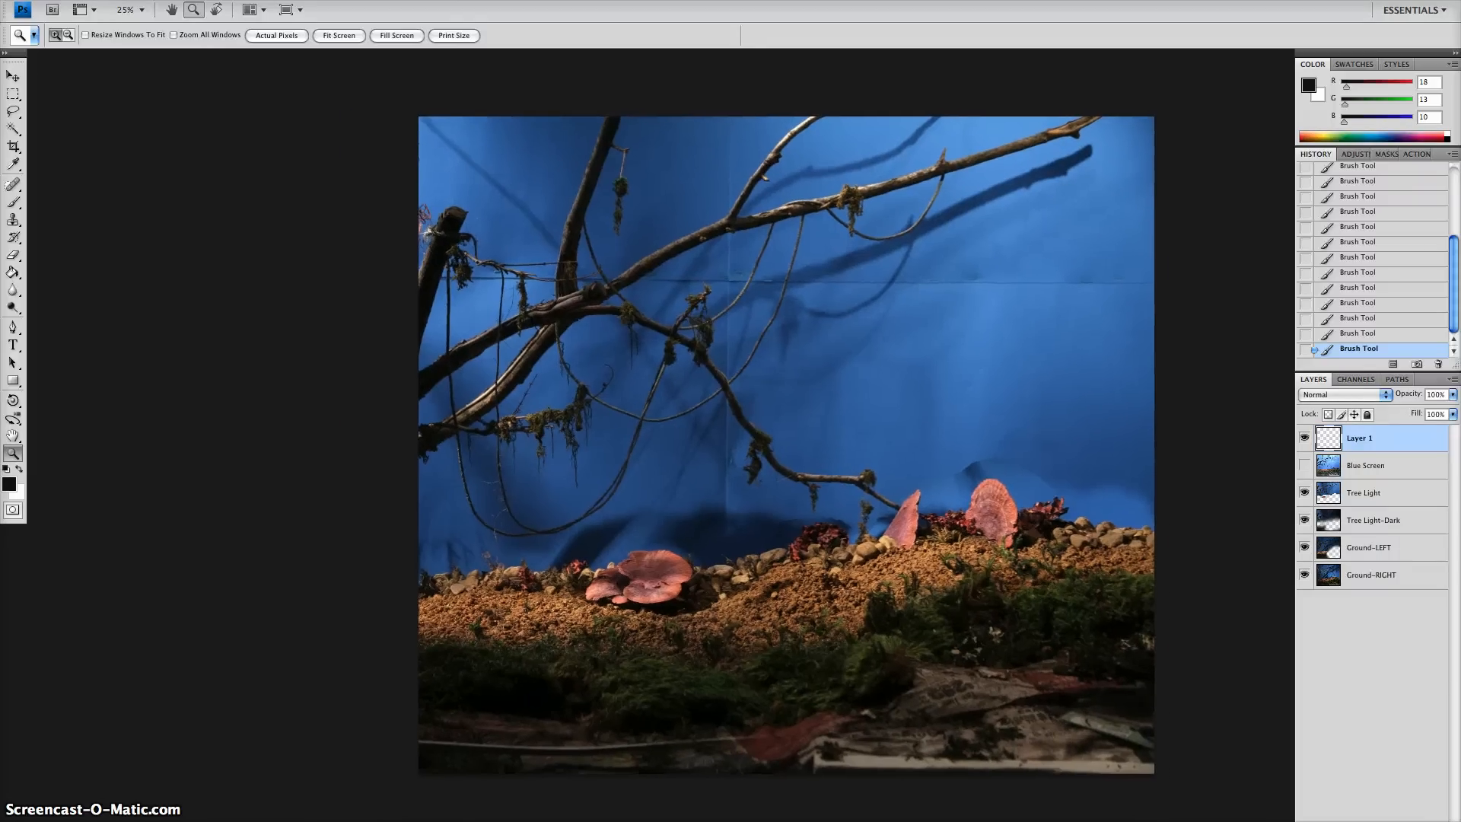